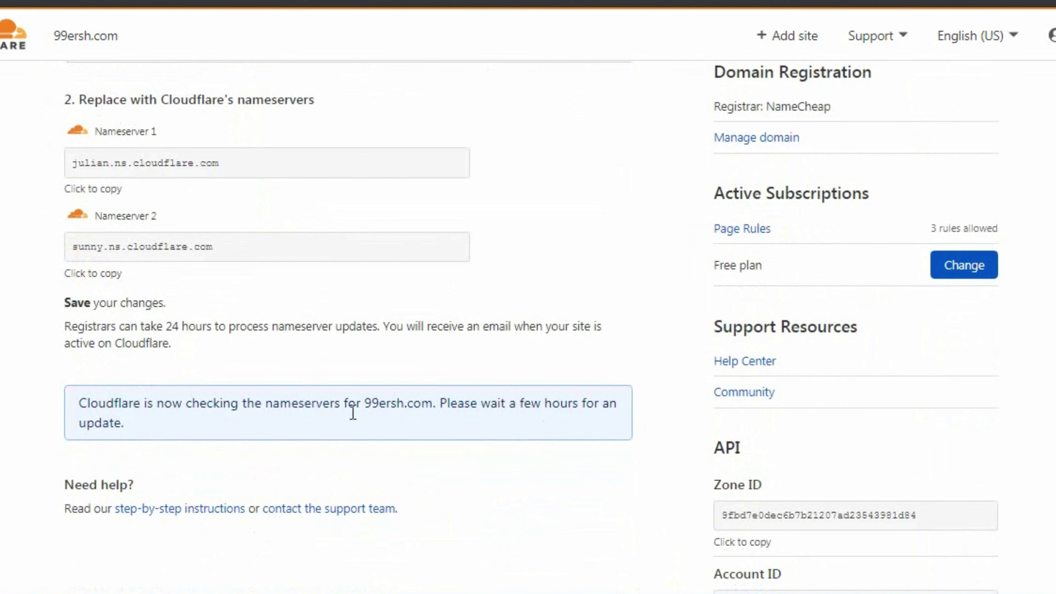
Review the pending nameserver notice on the site overview, and examine the web traffic analytics for 99ersh.com
{"action": "left_click_drag", "start_coordinate": [461, 409], "coordinate": [565, 405]}
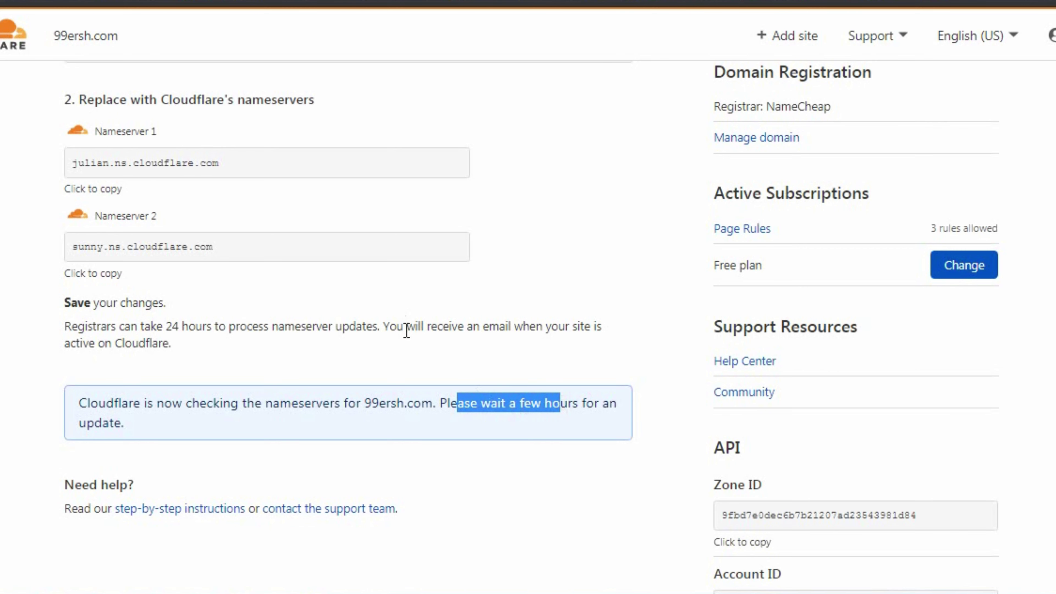
{"action": "scroll", "coordinate": [406, 331], "scroll_direction": "up", "scroll_amount": 6}
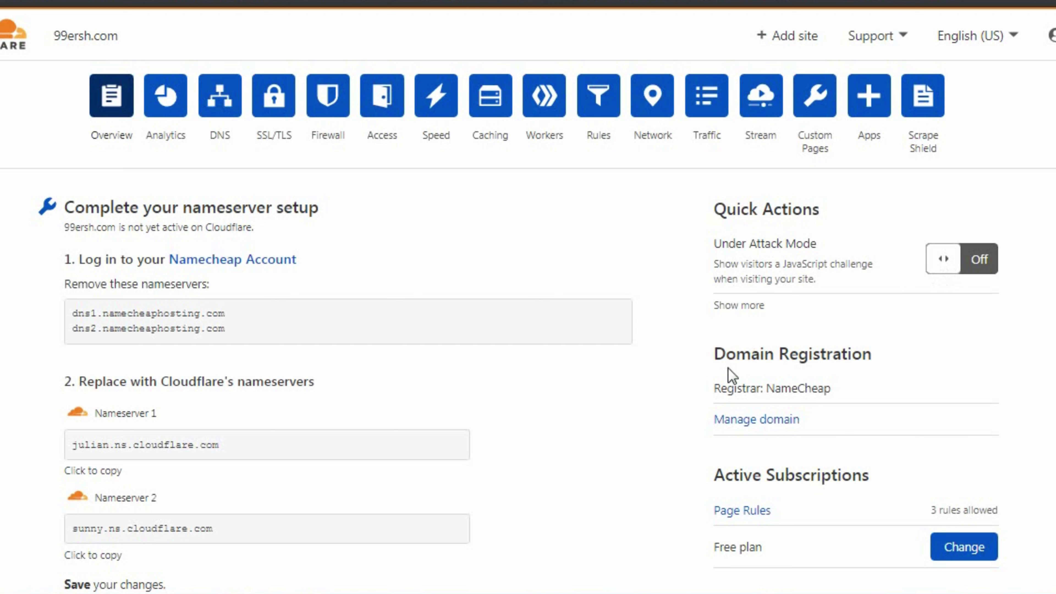
{"action": "left_click", "coordinate": [166, 110]}
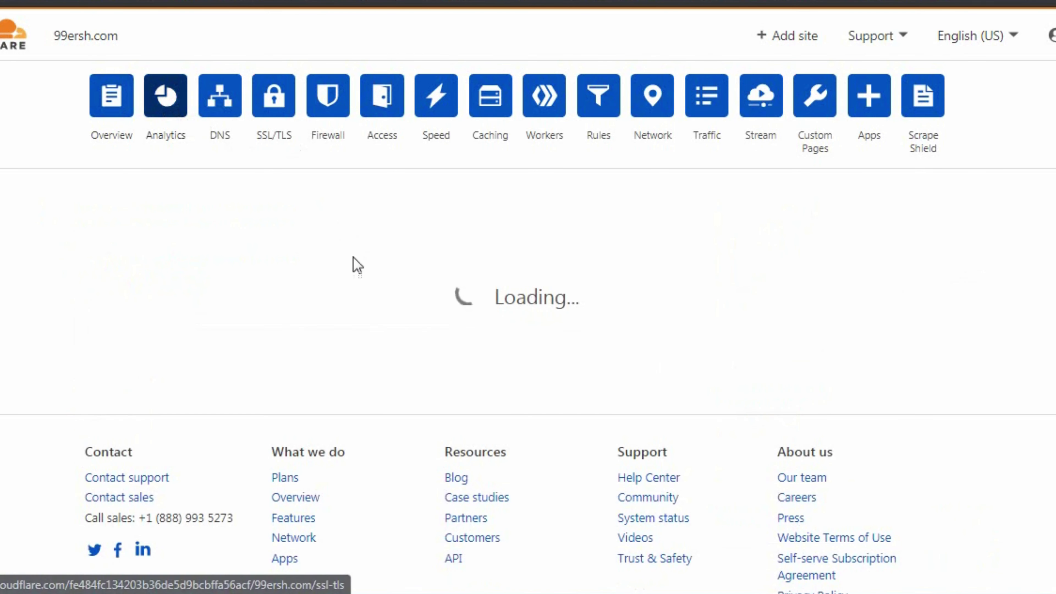
{"action": "scroll", "coordinate": [356, 268], "scroll_direction": "down", "scroll_amount": 1}
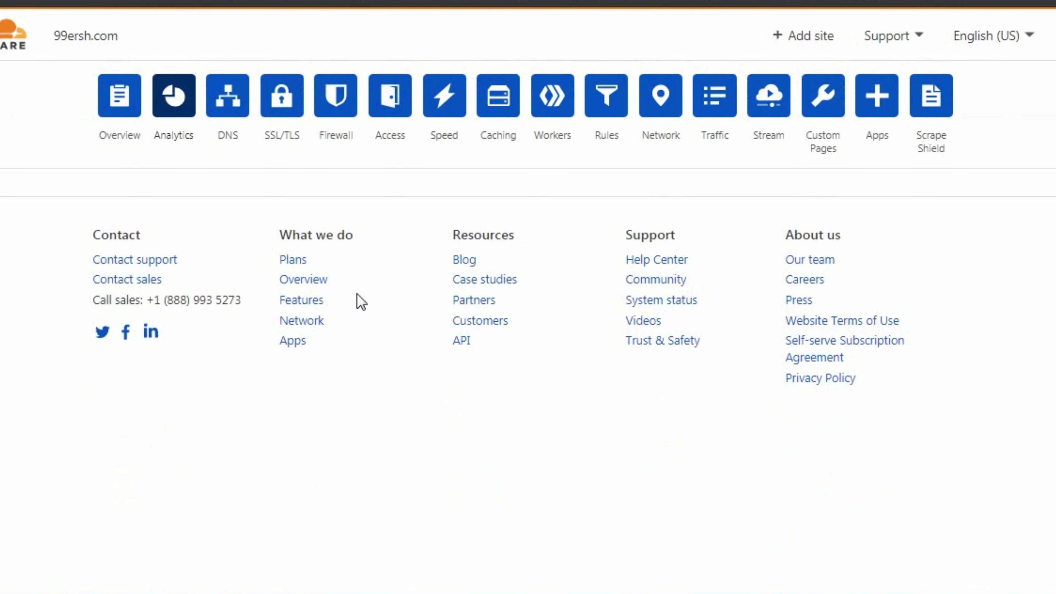
{"action": "scroll", "coordinate": [377, 366], "scroll_direction": "down", "scroll_amount": 3}
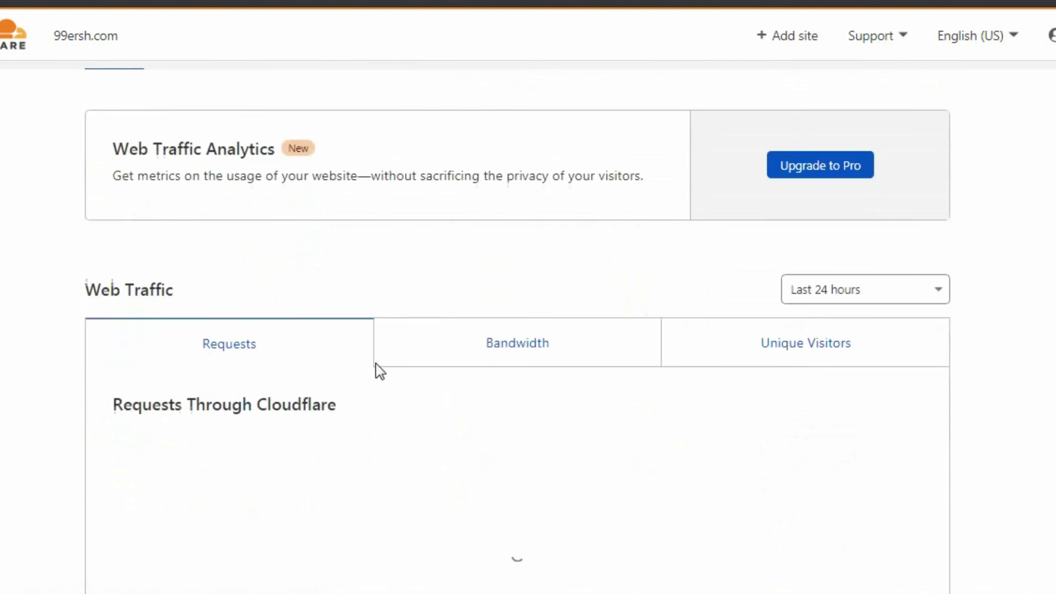
{"action": "scroll", "coordinate": [379, 370], "scroll_direction": "down", "scroll_amount": 1}
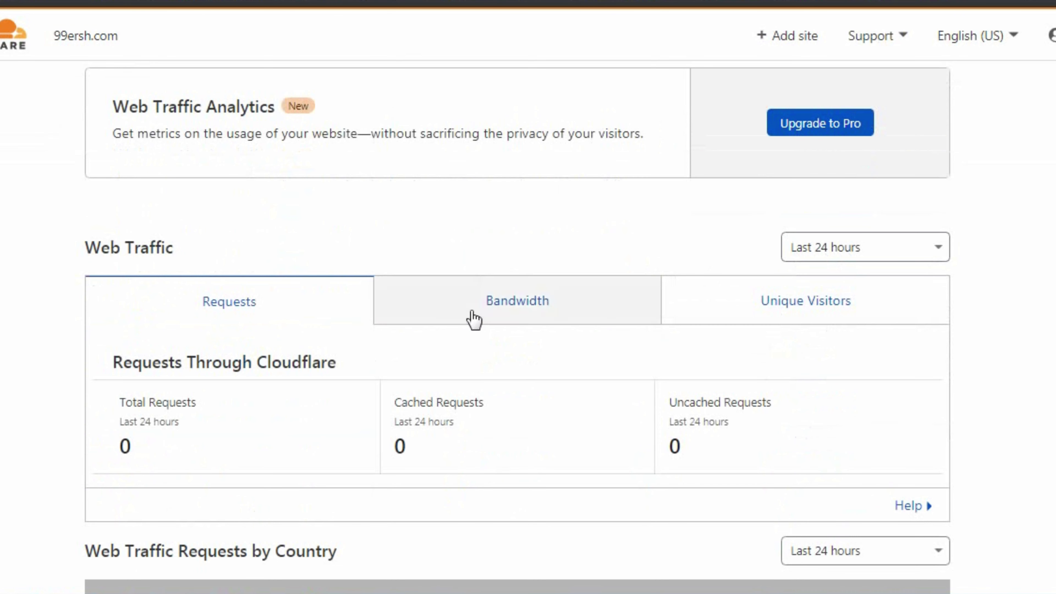
{"action": "scroll", "coordinate": [478, 416], "scroll_direction": "down", "scroll_amount": 4}
{"action": "scroll", "coordinate": [491, 406], "scroll_direction": "up", "scroll_amount": 8}
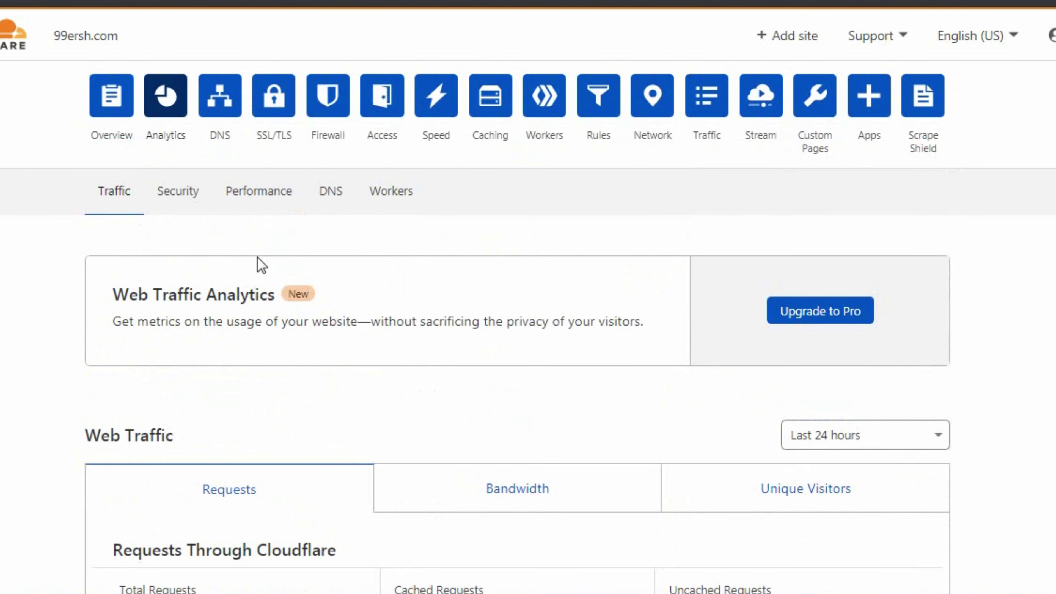
Examine the Security and Performance analytics for the site
{"action": "left_click", "coordinate": [186, 191]}
{"action": "scroll", "coordinate": [264, 260], "scroll_direction": "down", "scroll_amount": 12}
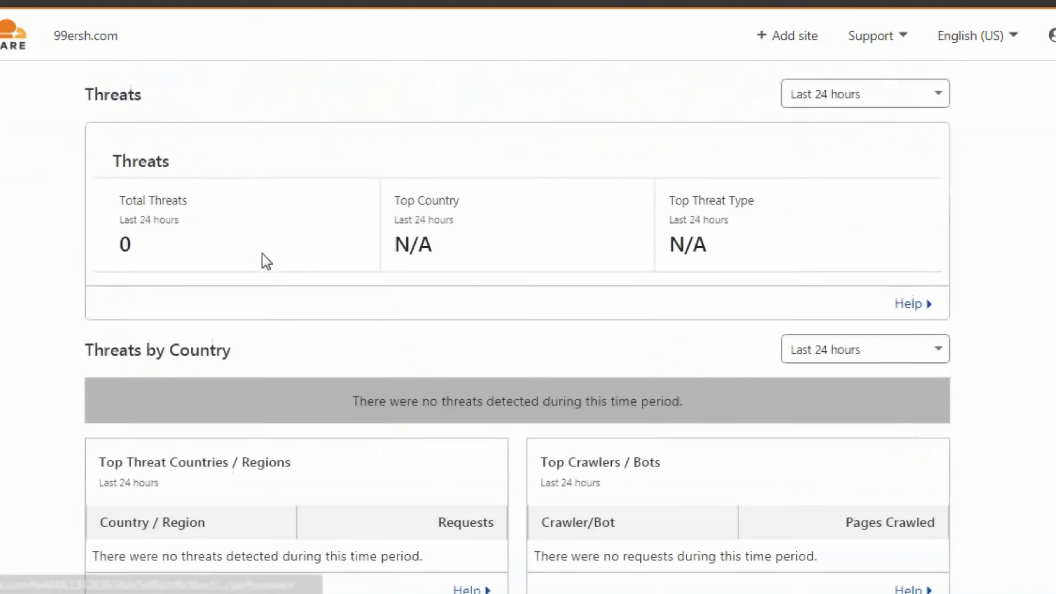
{"action": "scroll", "coordinate": [271, 281], "scroll_direction": "up", "scroll_amount": 12}
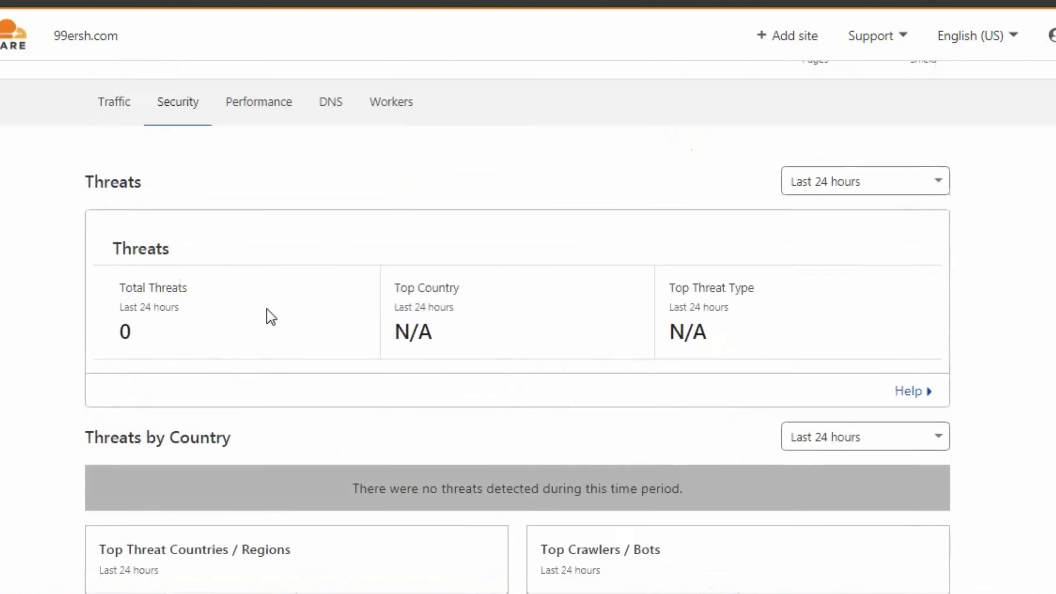
{"action": "left_click", "coordinate": [306, 216]}
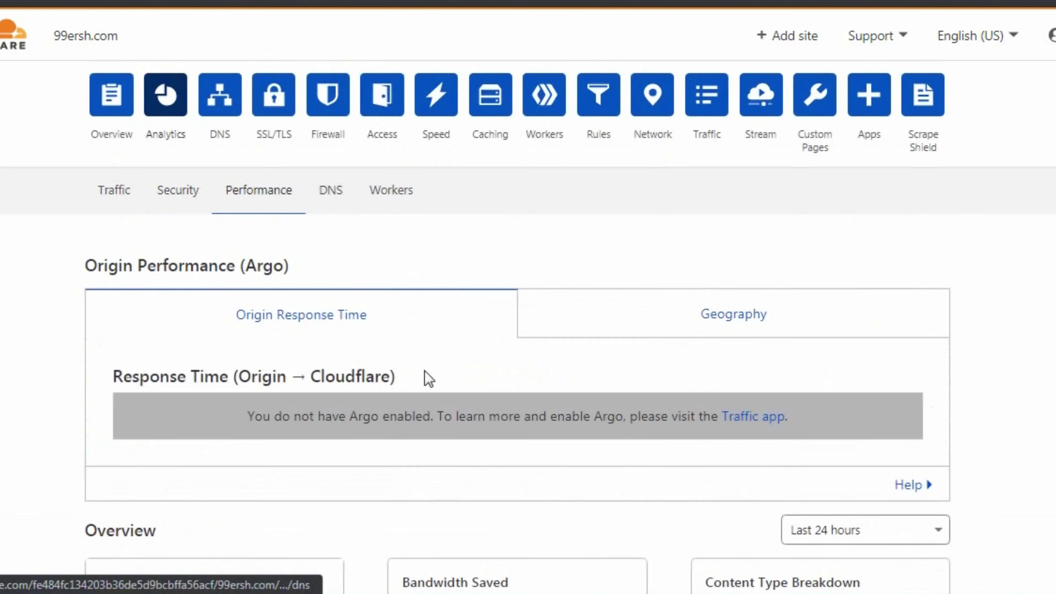
{"action": "scroll", "coordinate": [427, 380], "scroll_direction": "down", "scroll_amount": 10}
{"action": "scroll", "coordinate": [416, 353], "scroll_direction": "up", "scroll_amount": 10}
Examine the DNS query analytics and the Workers analytics for the site
{"action": "left_click", "coordinate": [339, 196]}
{"action": "scroll", "coordinate": [498, 385], "scroll_direction": "down", "scroll_amount": 8}
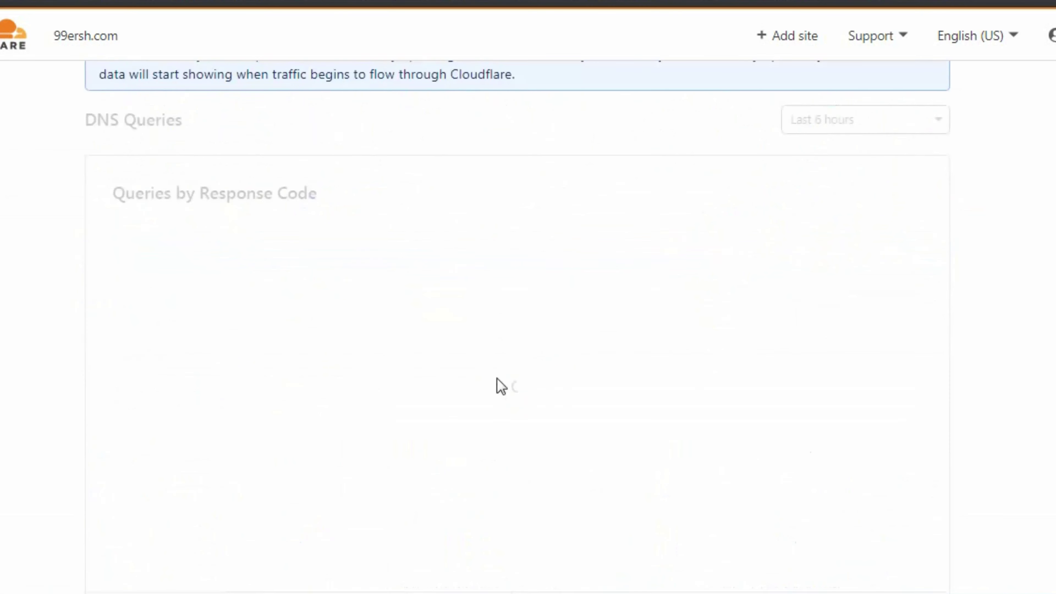
{"action": "scroll", "coordinate": [499, 385], "scroll_direction": "up", "scroll_amount": 5}
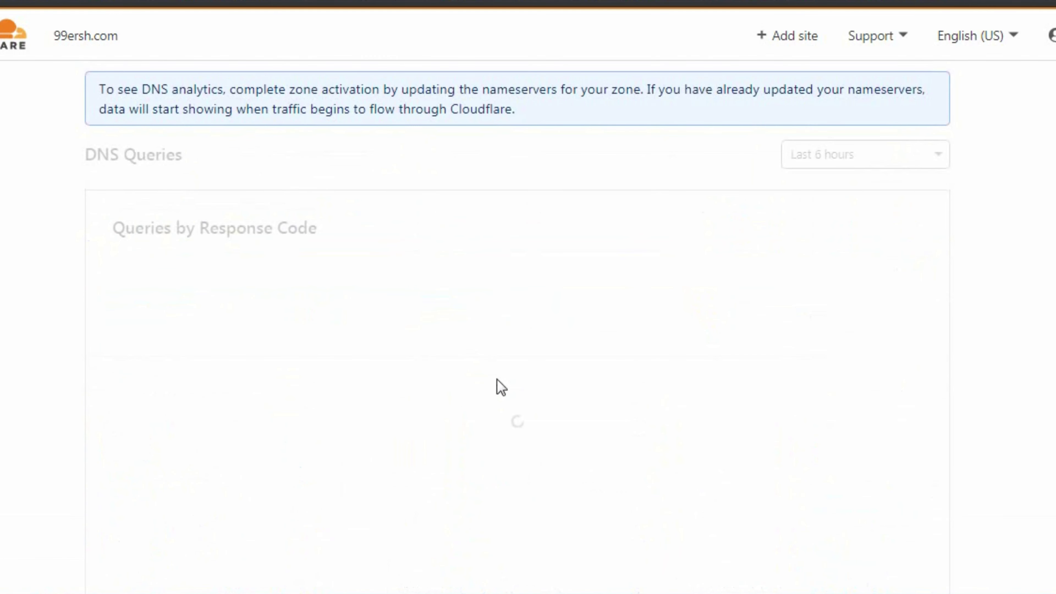
{"action": "scroll", "coordinate": [499, 389], "scroll_direction": "down", "scroll_amount": 6}
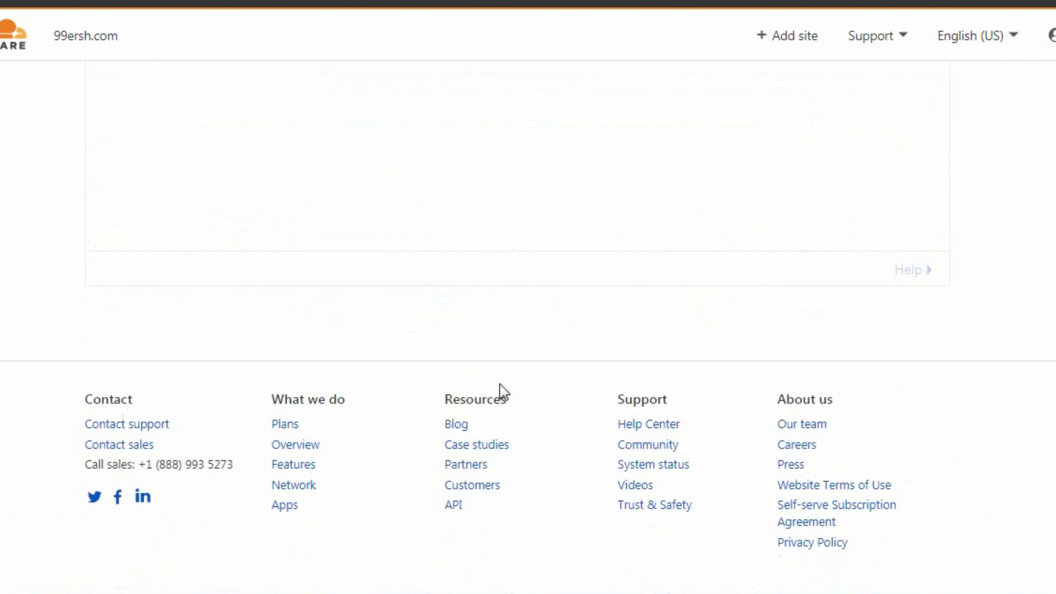
{"action": "scroll", "coordinate": [500, 392], "scroll_direction": "up", "scroll_amount": 10}
{"action": "left_click", "coordinate": [400, 200]}
{"action": "scroll", "coordinate": [458, 333], "scroll_direction": "down", "scroll_amount": 5}
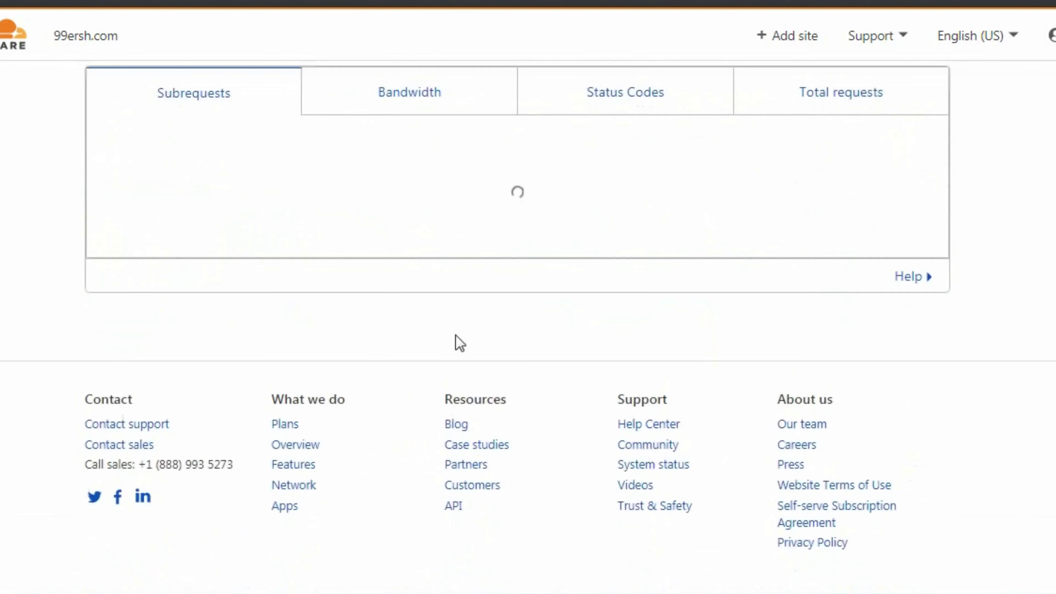
{"action": "scroll", "coordinate": [464, 347], "scroll_direction": "up", "scroll_amount": 5}
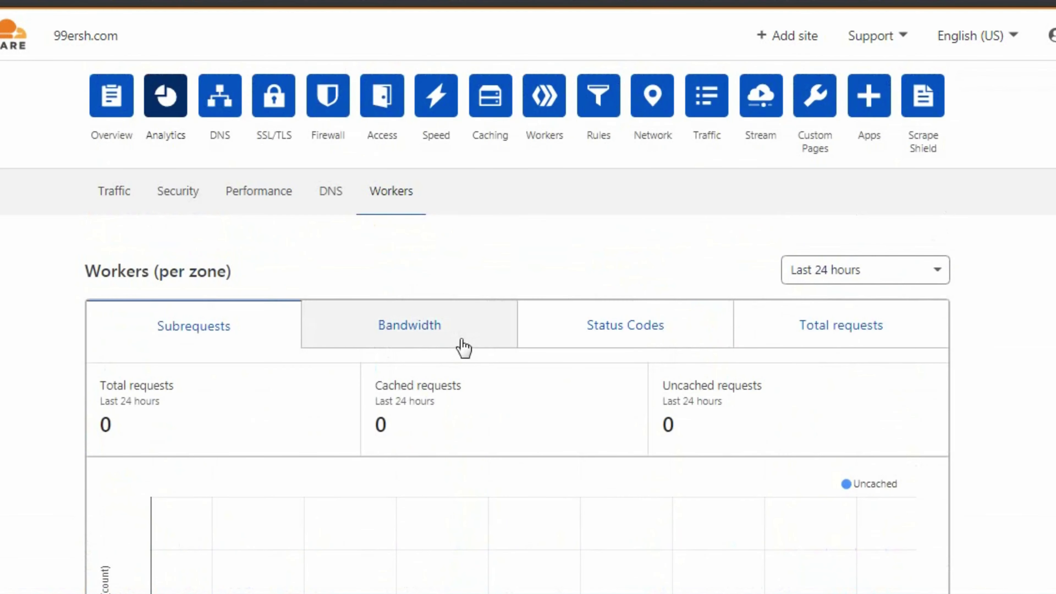
Review the site's DNS records, assigned Cloudflare nameservers, and the DNSSEC and CNAME Flattening settings
{"action": "left_click", "coordinate": [222, 109]}
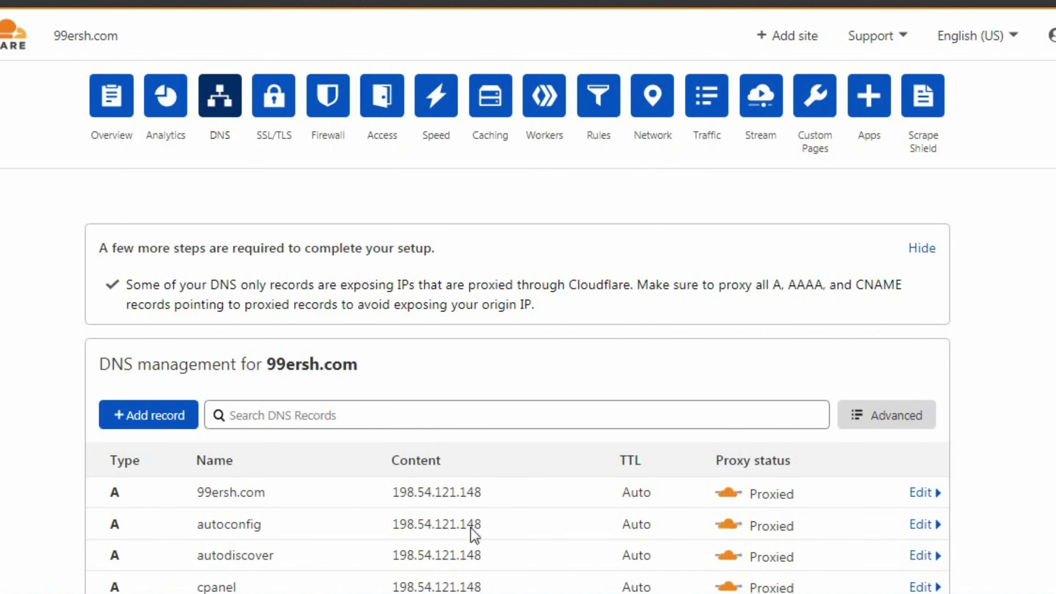
{"action": "scroll", "coordinate": [370, 436], "scroll_direction": "down", "scroll_amount": 1}
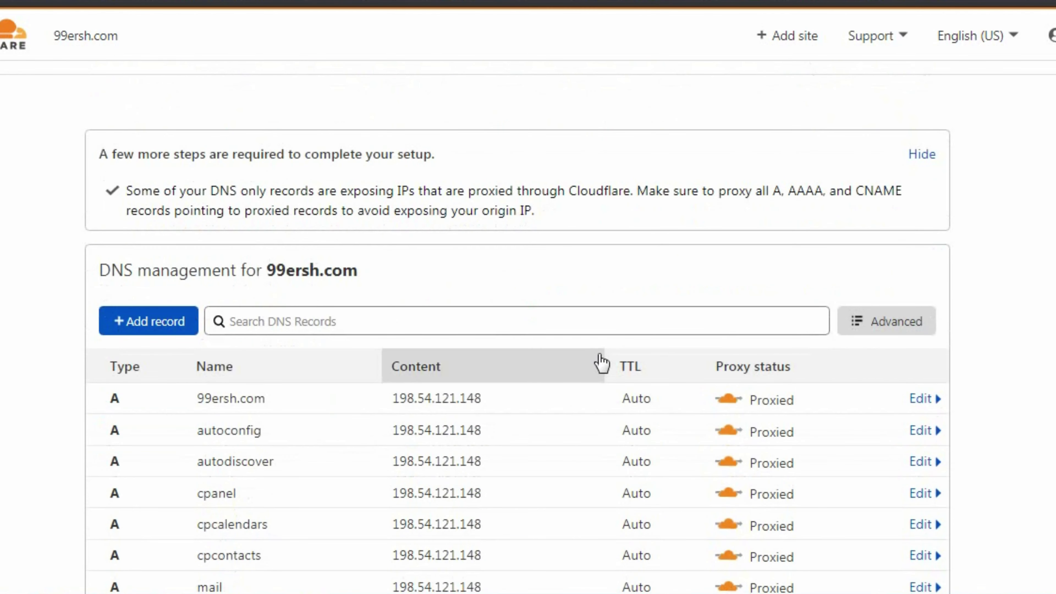
{"action": "scroll", "coordinate": [603, 357], "scroll_direction": "down", "scroll_amount": 2}
{"action": "scroll", "coordinate": [602, 354], "scroll_direction": "down", "scroll_amount": 10}
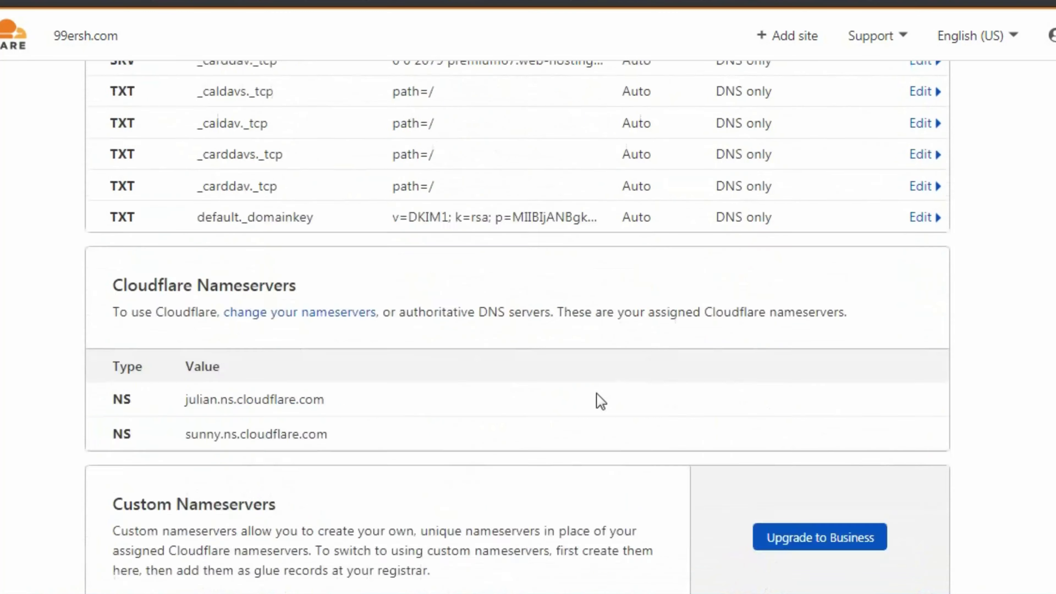
{"action": "scroll", "coordinate": [601, 401], "scroll_direction": "down", "scroll_amount": 4}
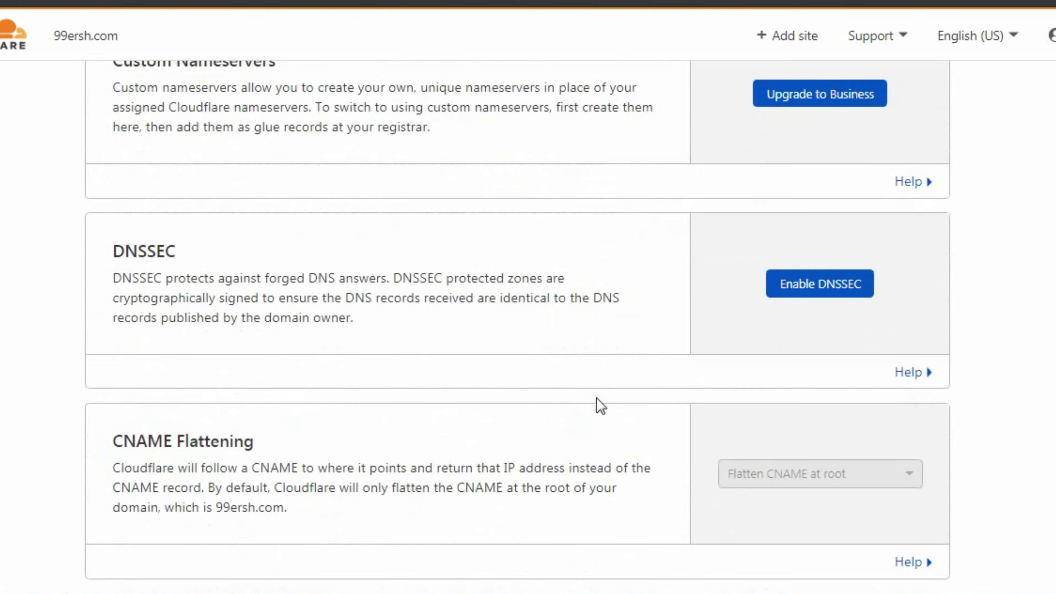
{"action": "scroll", "coordinate": [499, 374], "scroll_direction": "down", "scroll_amount": 5}
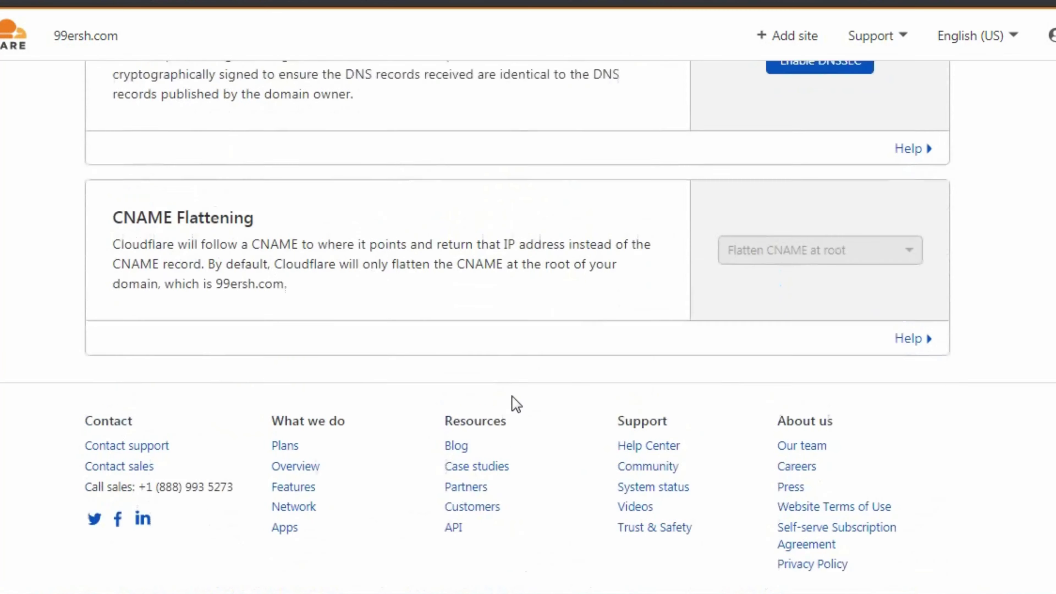
{"action": "scroll", "coordinate": [512, 405], "scroll_direction": "up", "scroll_amount": 20}
Review the SSL/TLS encryption mode options, the SSL/TLS Recommender and the traffic served over TLS
{"action": "left_click", "coordinate": [290, 111]}
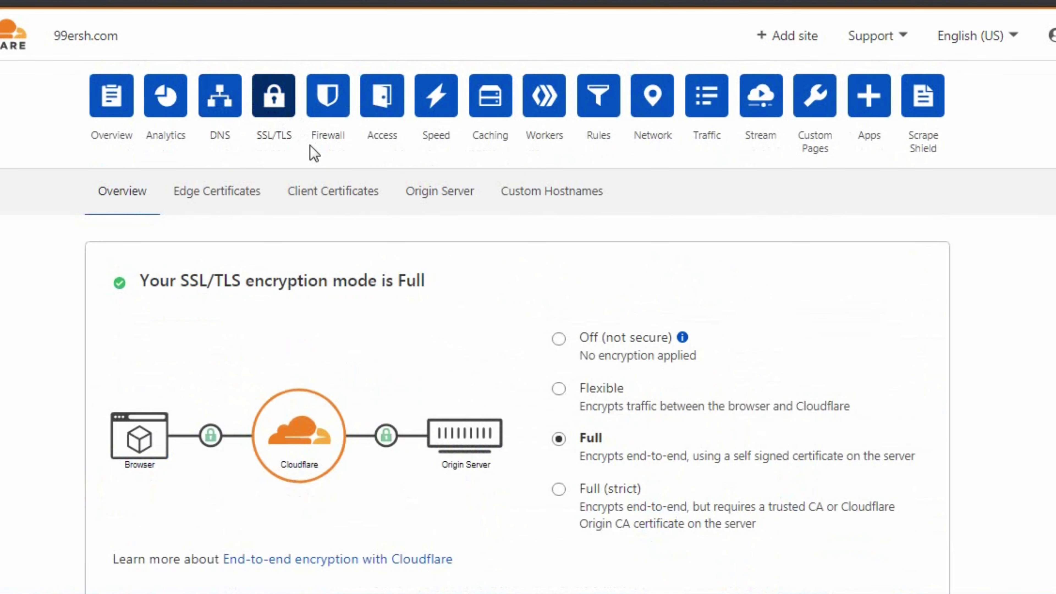
{"action": "scroll", "coordinate": [342, 207], "scroll_direction": "down", "scroll_amount": 4}
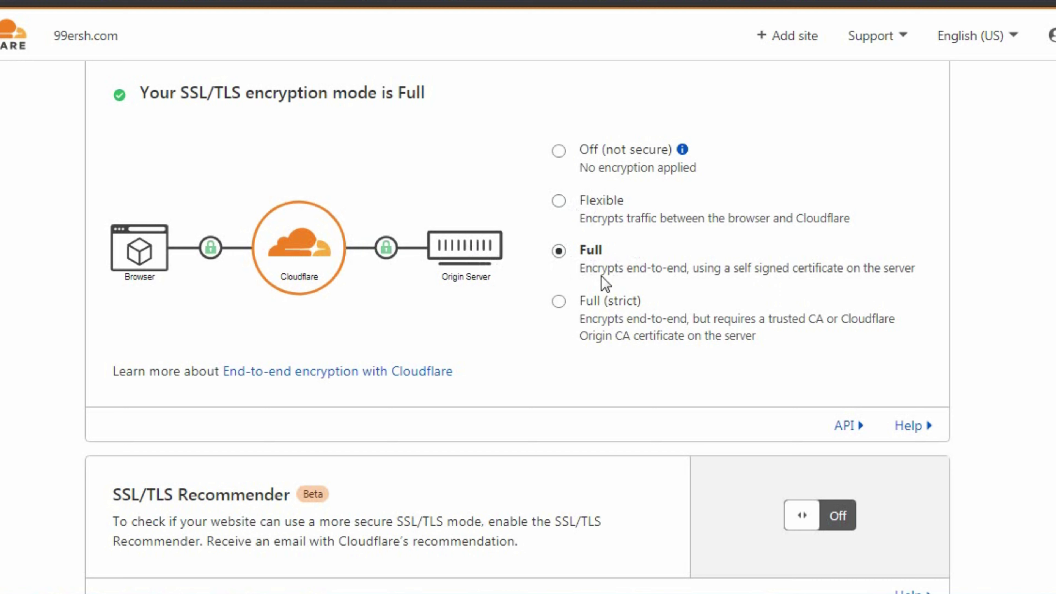
{"action": "scroll", "coordinate": [603, 270], "scroll_direction": "down", "scroll_amount": 7}
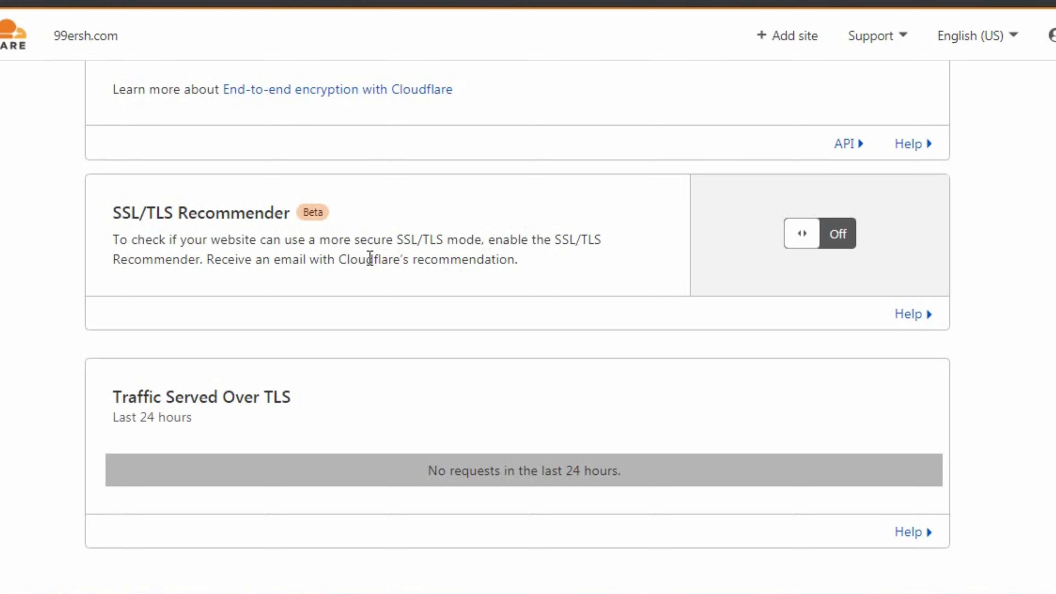
{"action": "scroll", "coordinate": [389, 401], "scroll_direction": "up", "scroll_amount": 10}
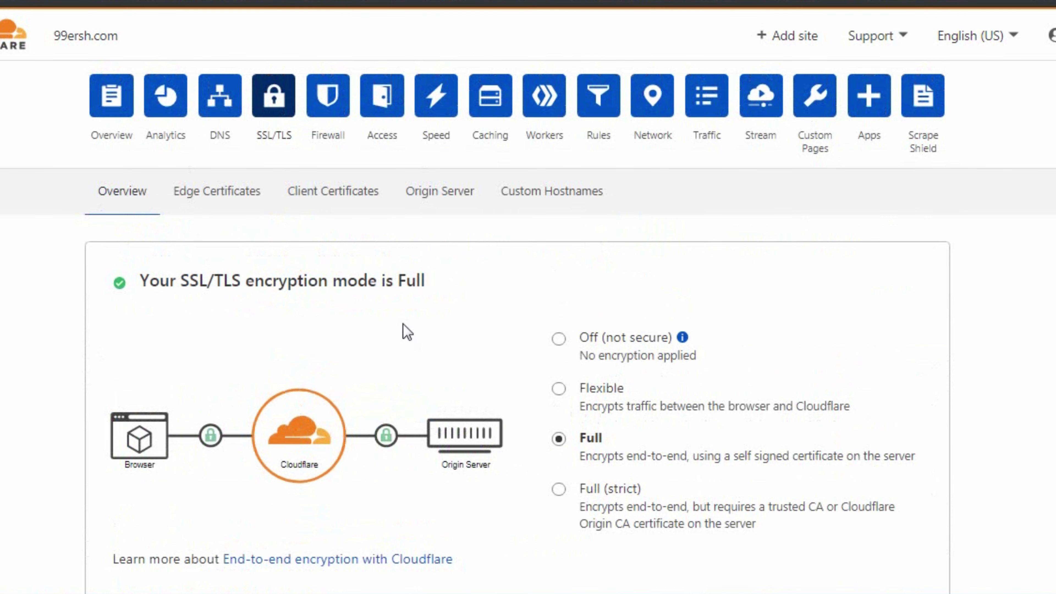
{"action": "scroll", "coordinate": [623, 416], "scroll_direction": "down", "scroll_amount": 5}
{"action": "scroll", "coordinate": [712, 470], "scroll_direction": "up", "scroll_amount": 5}
Turn on Always Use HTTPS in the site's edge certificate settings
{"action": "left_click", "coordinate": [233, 200]}
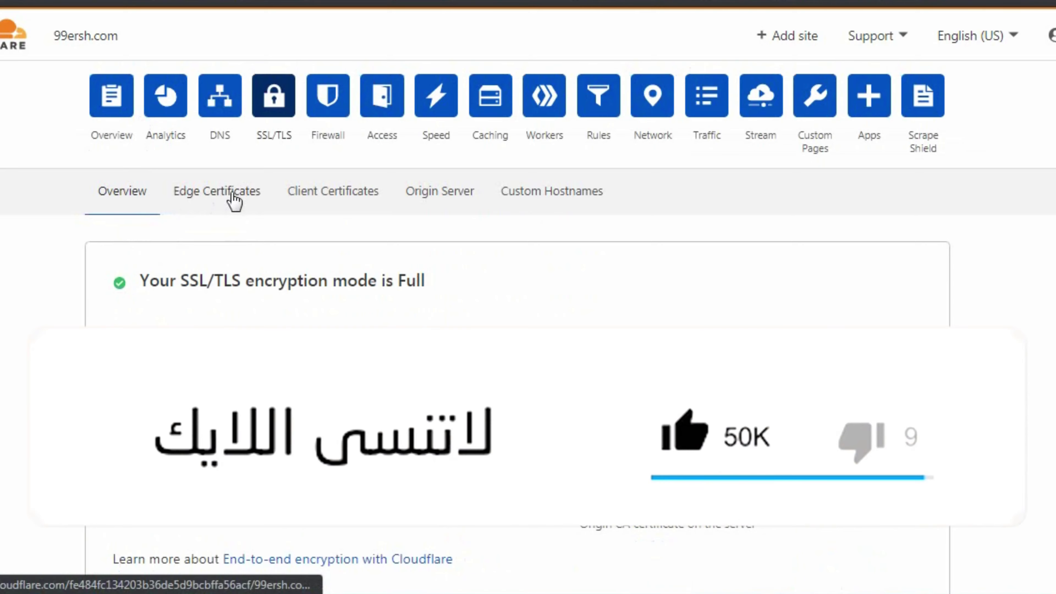
{"action": "left_click", "coordinate": [195, 210]}
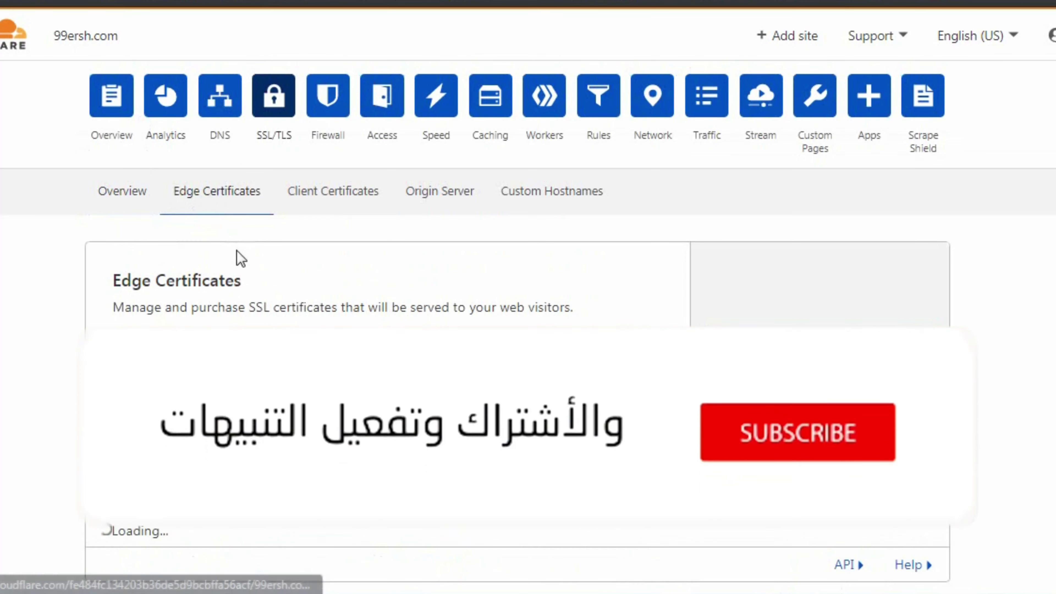
{"action": "scroll", "coordinate": [283, 231], "scroll_direction": "down", "scroll_amount": 3}
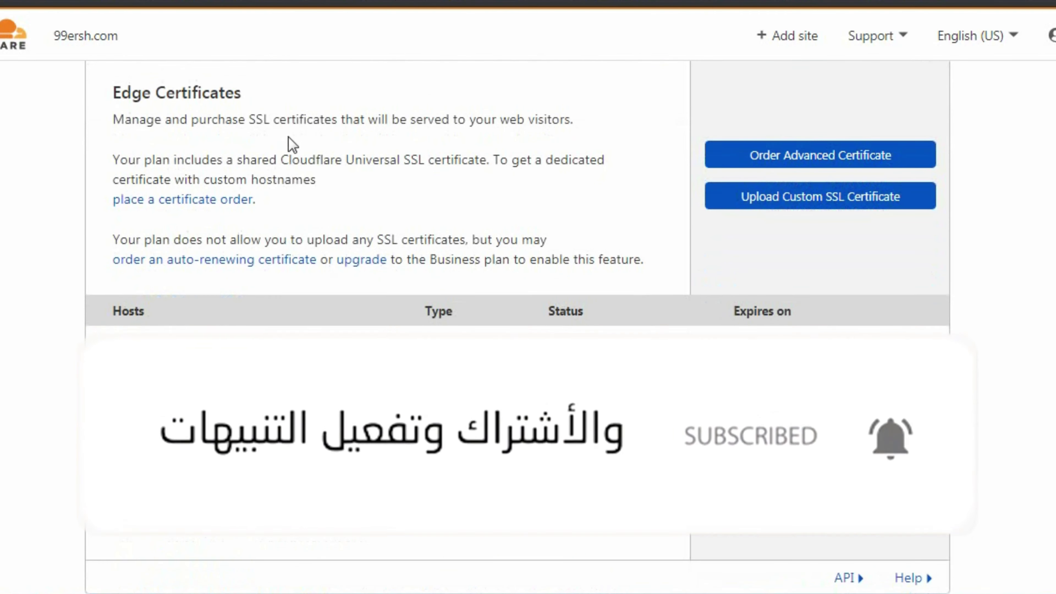
{"action": "scroll", "coordinate": [290, 144], "scroll_direction": "down", "scroll_amount": 3}
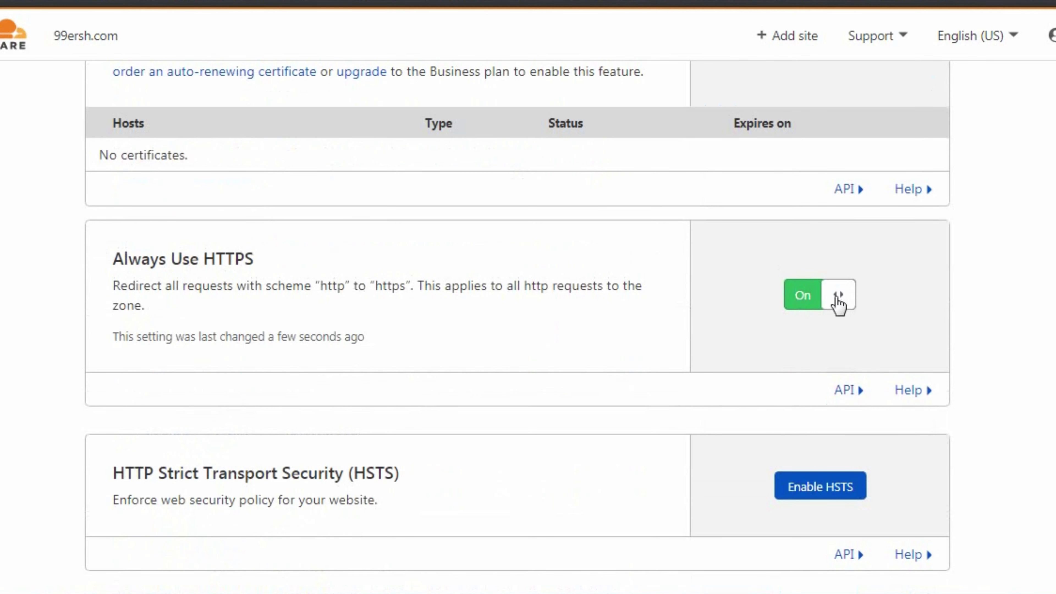
Start enabling HTTP Strict Transport Security (HSTS), accept its acknowledgement and proceed to its configuration
{"action": "scroll", "coordinate": [790, 328], "scroll_direction": "down", "scroll_amount": 3}
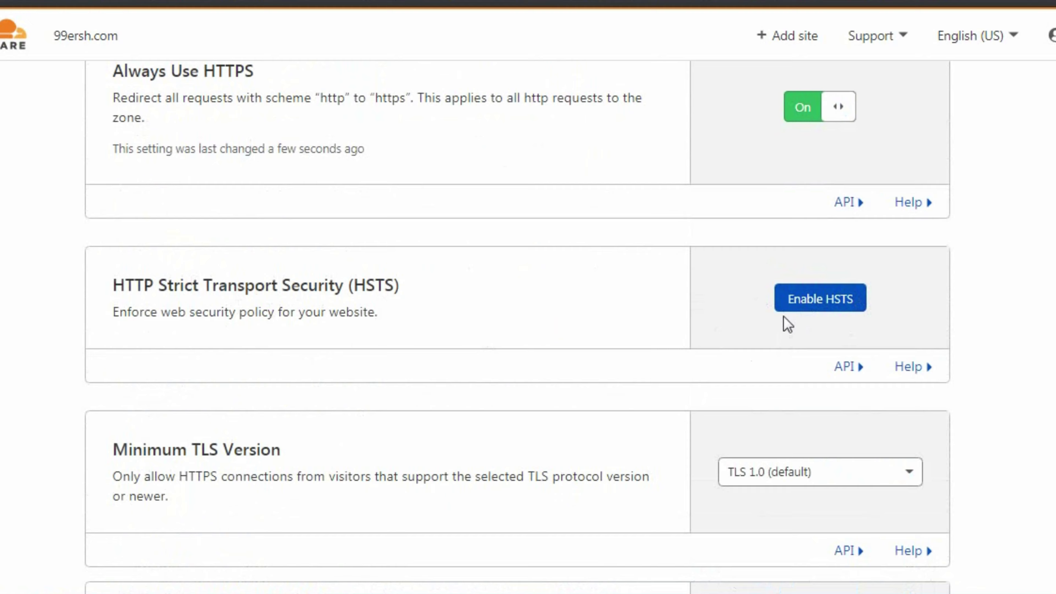
{"action": "left_click", "coordinate": [840, 311]}
{"action": "scroll", "coordinate": [591, 305], "scroll_direction": "down", "scroll_amount": 4}
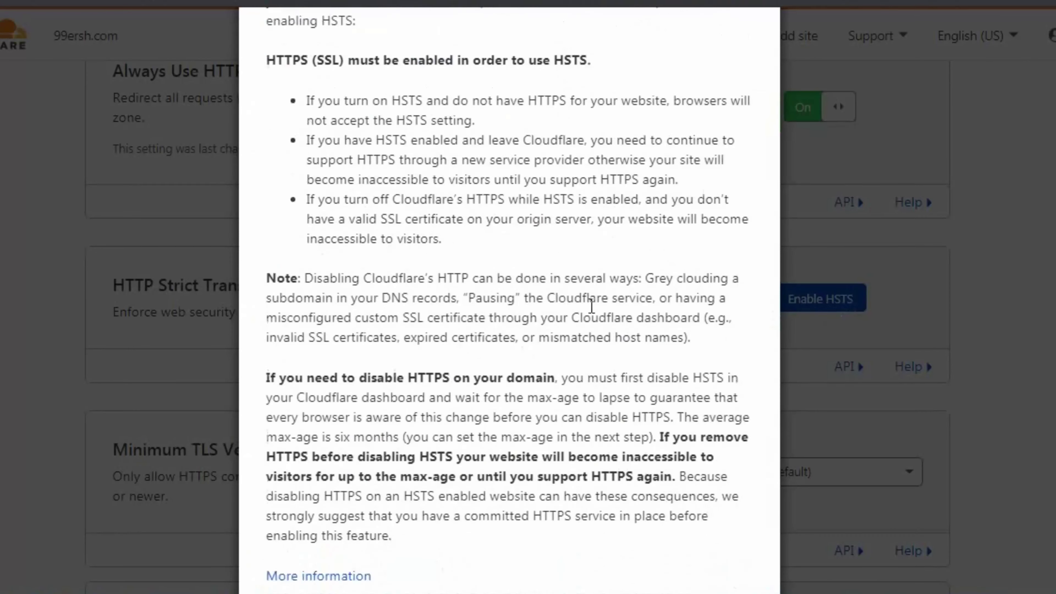
{"action": "scroll", "coordinate": [591, 306], "scroll_direction": "down", "scroll_amount": 3}
{"action": "left_click", "coordinate": [327, 488]}
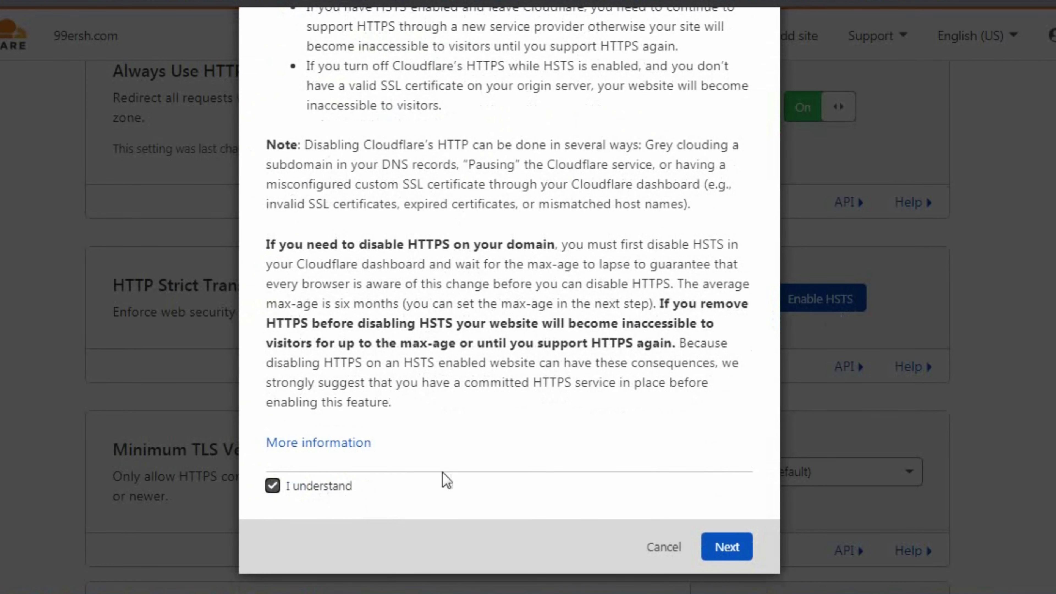
{"action": "scroll", "coordinate": [515, 266], "scroll_direction": "up", "scroll_amount": 6}
{"action": "scroll", "coordinate": [514, 358], "scroll_direction": "down", "scroll_amount": 6}
{"action": "left_click", "coordinate": [728, 548]}
Turn on Enable HSTS and set the Max Age Header to 12 months
{"action": "scroll", "coordinate": [657, 308], "scroll_direction": "up", "scroll_amount": 5}
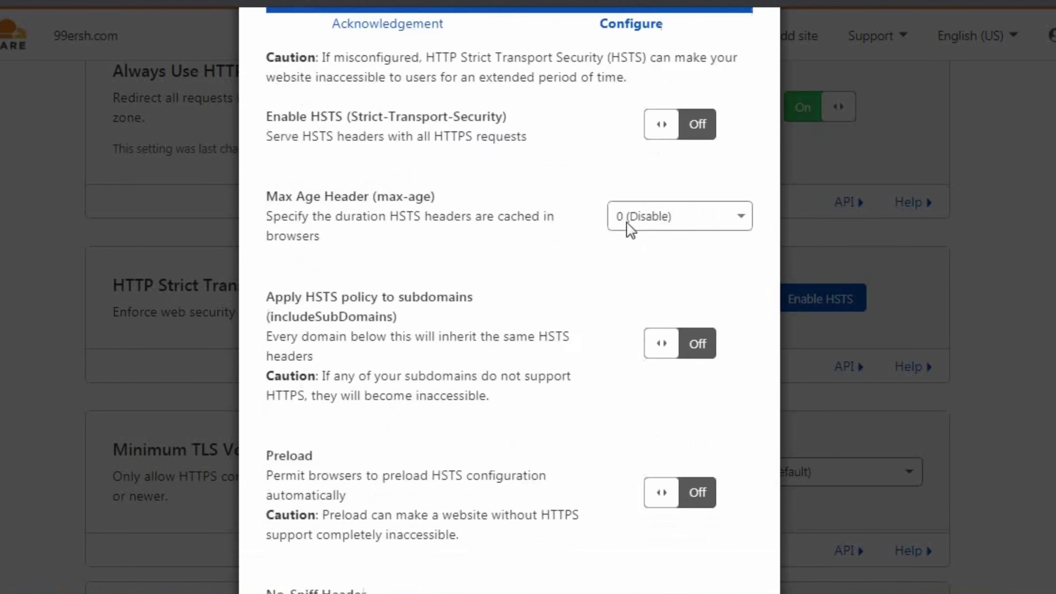
{"action": "left_click", "coordinate": [661, 178]}
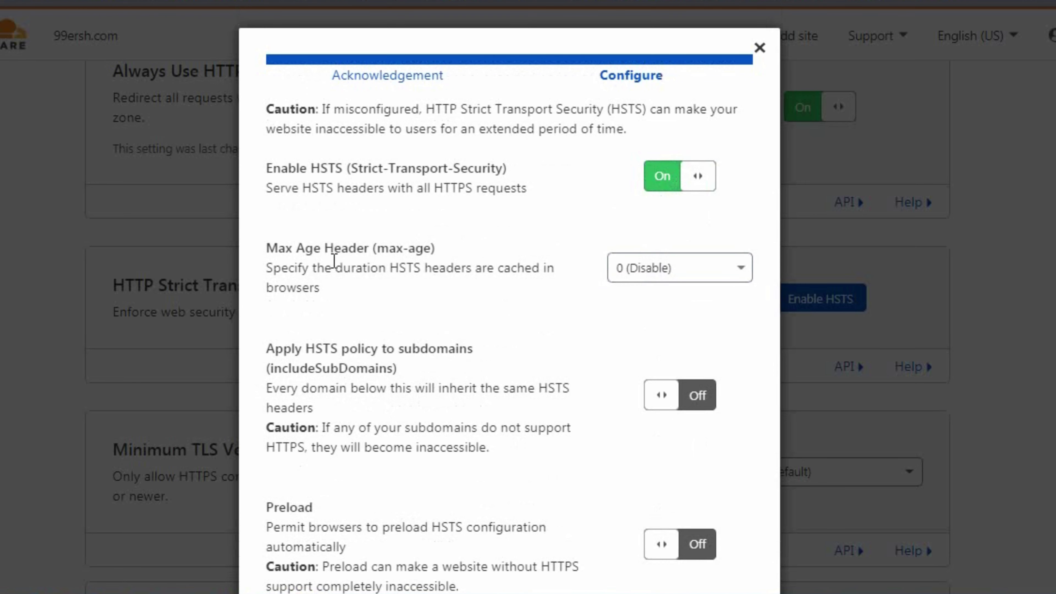
{"action": "left_click_drag", "start_coordinate": [306, 250], "coordinate": [349, 254]}
{"action": "left_click", "coordinate": [637, 273]}
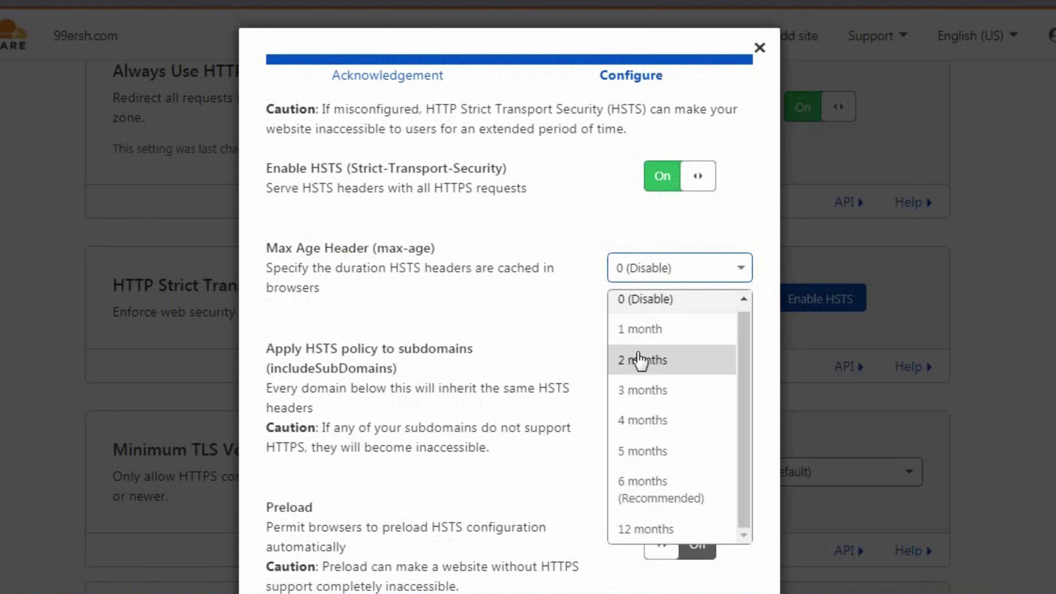
{"action": "left_click", "coordinate": [630, 528]}
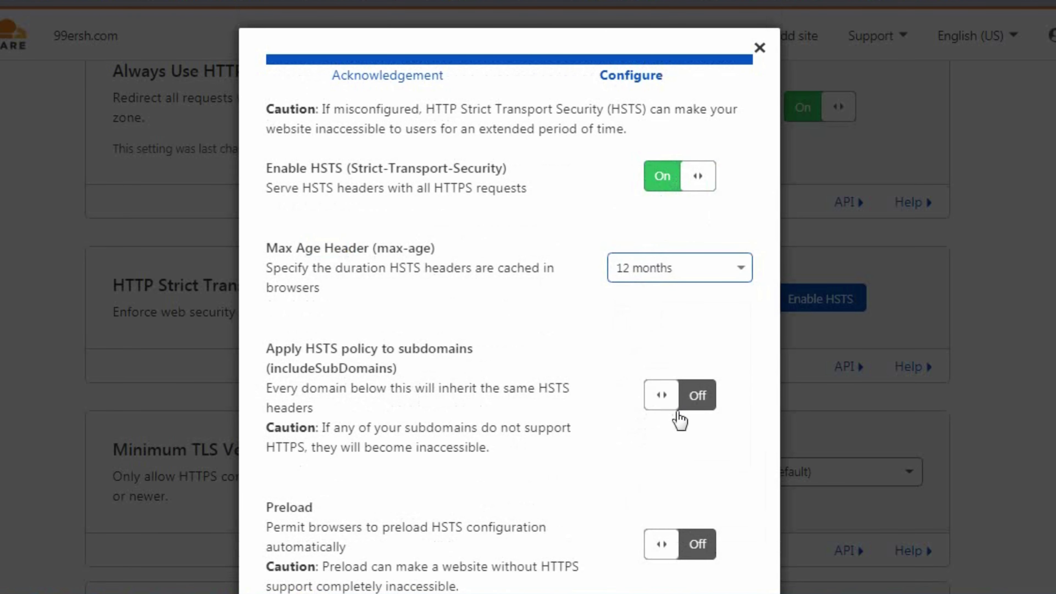
Turn on the HSTS policy for subdomains, Preload and the No-Sniff Header, and save the HSTS configuration
{"action": "scroll", "coordinate": [680, 420], "scroll_direction": "down", "scroll_amount": 4}
{"action": "left_click", "coordinate": [671, 215]}
{"action": "left_click", "coordinate": [676, 356]}
{"action": "left_click", "coordinate": [684, 495]}
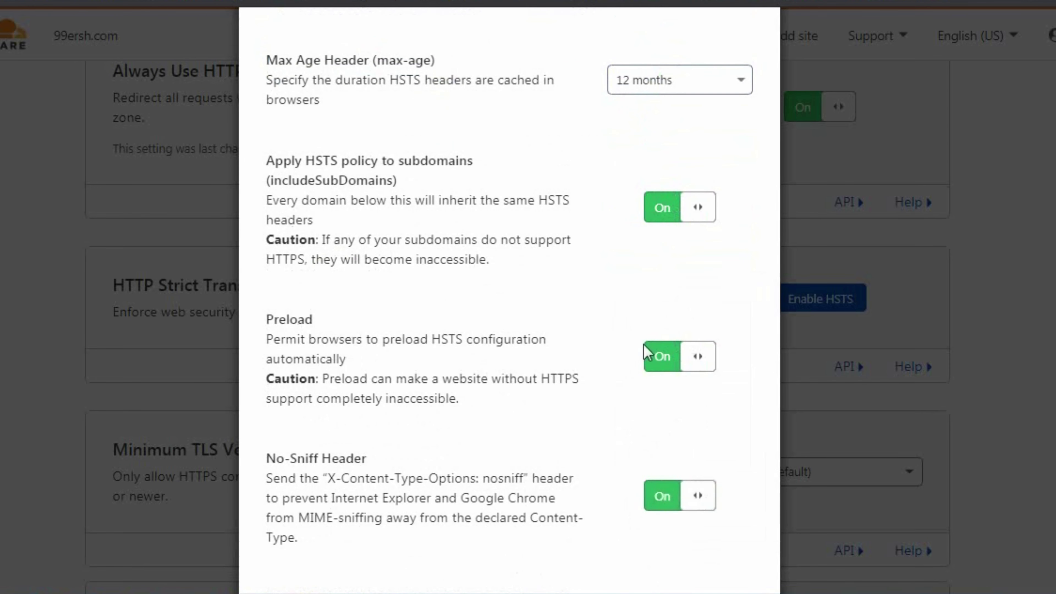
{"action": "scroll", "coordinate": [657, 387], "scroll_direction": "down", "scroll_amount": 2}
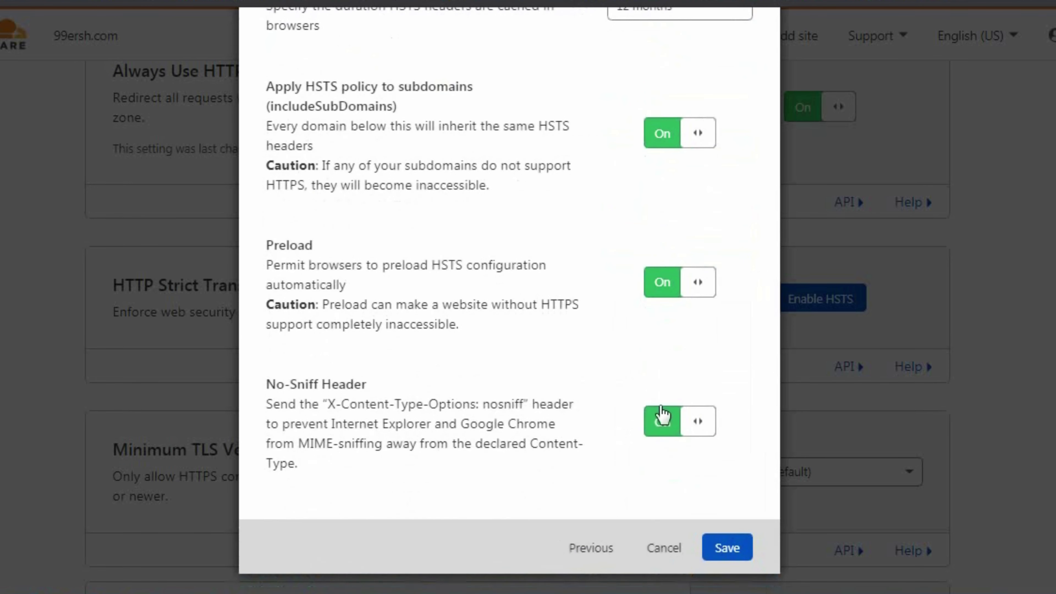
{"action": "left_click", "coordinate": [737, 552]}
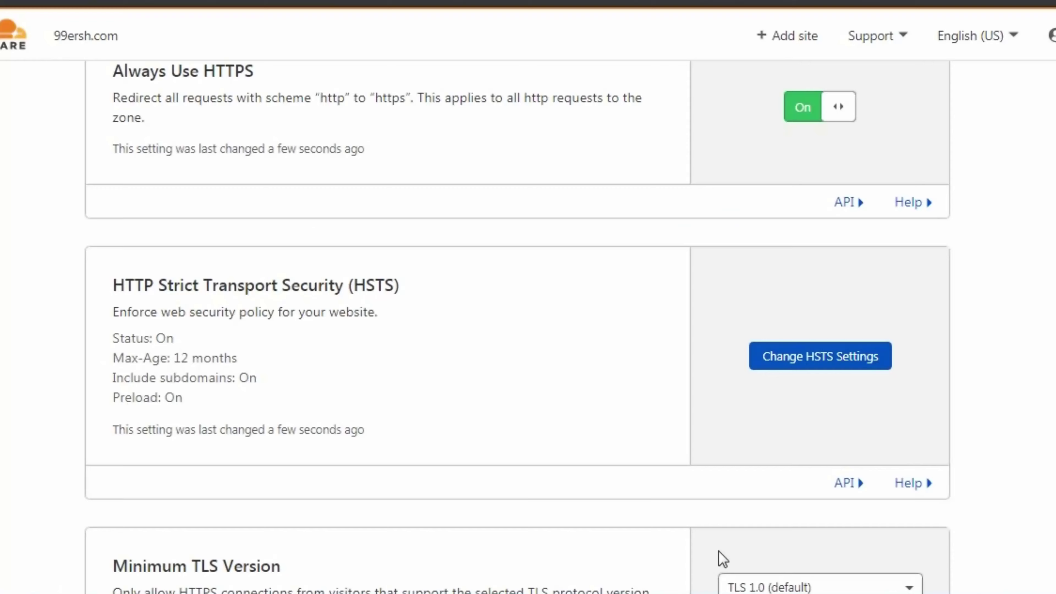
Review the remaining edge certificate settings, including Minimum TLS Version, Opportunistic Encryption and TLS 1.3
{"action": "scroll", "coordinate": [759, 437], "scroll_direction": "down", "scroll_amount": 3}
{"action": "scroll", "coordinate": [760, 435], "scroll_direction": "down", "scroll_amount": 1}
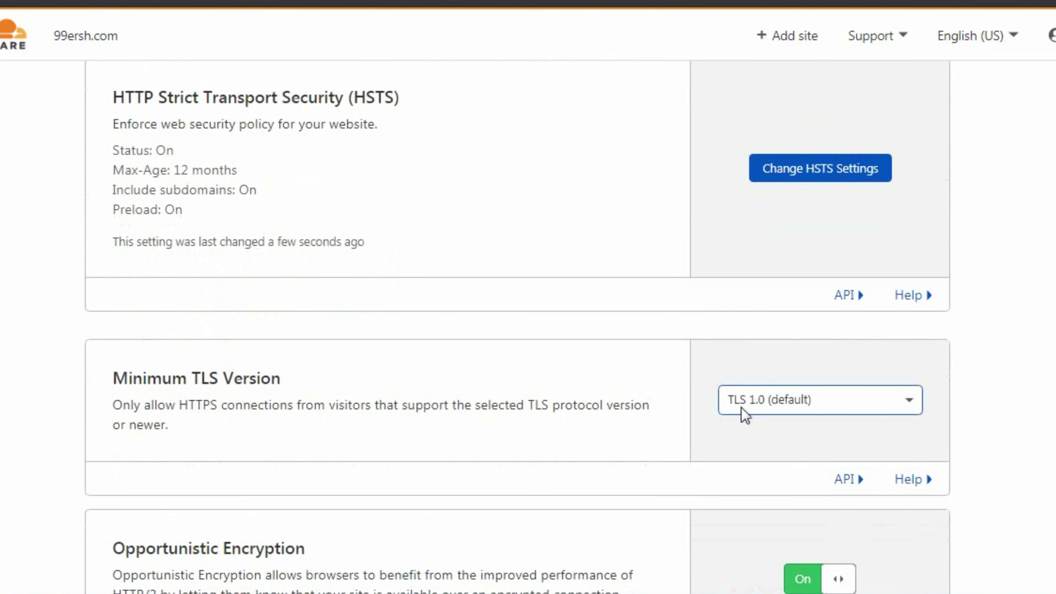
{"action": "scroll", "coordinate": [744, 414], "scroll_direction": "down", "scroll_amount": 4}
{"action": "left_click", "coordinate": [755, 212]}
{"action": "left_click", "coordinate": [761, 218]}
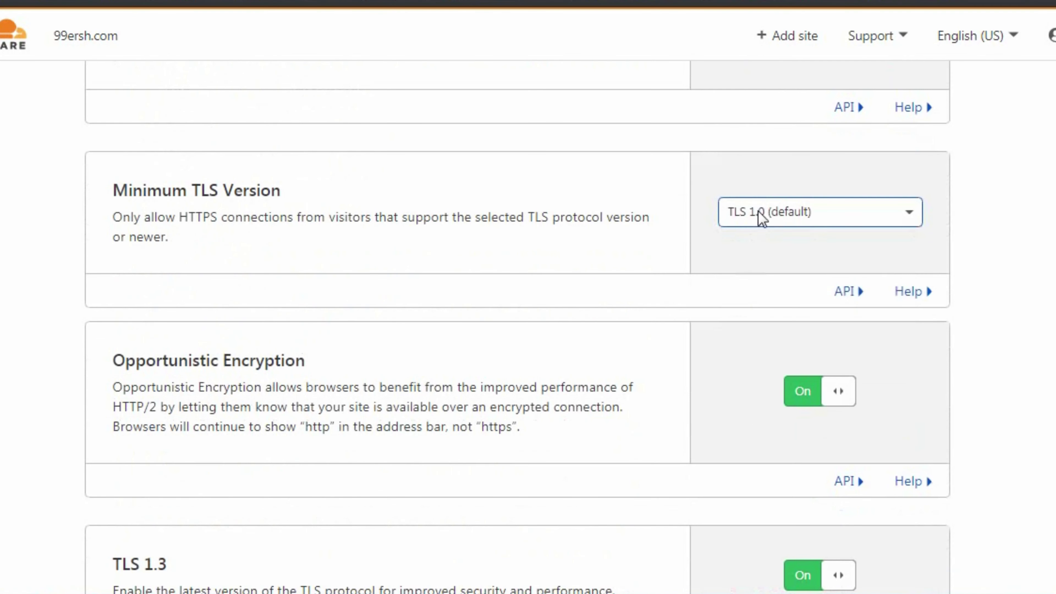
{"action": "scroll", "coordinate": [389, 210], "scroll_direction": "down", "scroll_amount": 12}
{"action": "scroll", "coordinate": [349, 321], "scroll_direction": "down", "scroll_amount": 8}
{"action": "scroll", "coordinate": [490, 377], "scroll_direction": "up", "scroll_amount": 20}
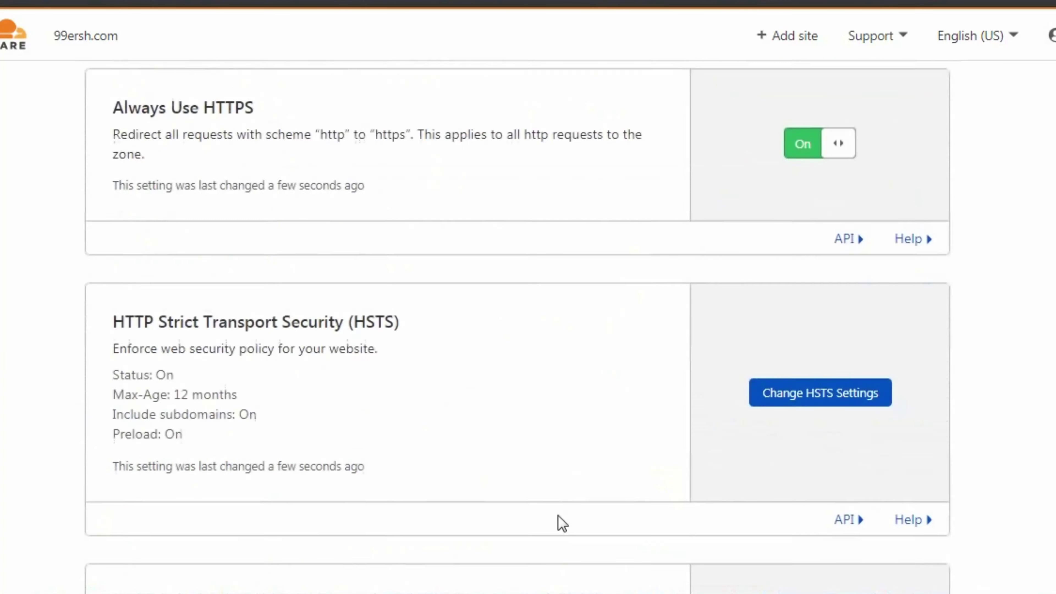
{"action": "scroll", "coordinate": [553, 515], "scroll_direction": "up", "scroll_amount": 10}
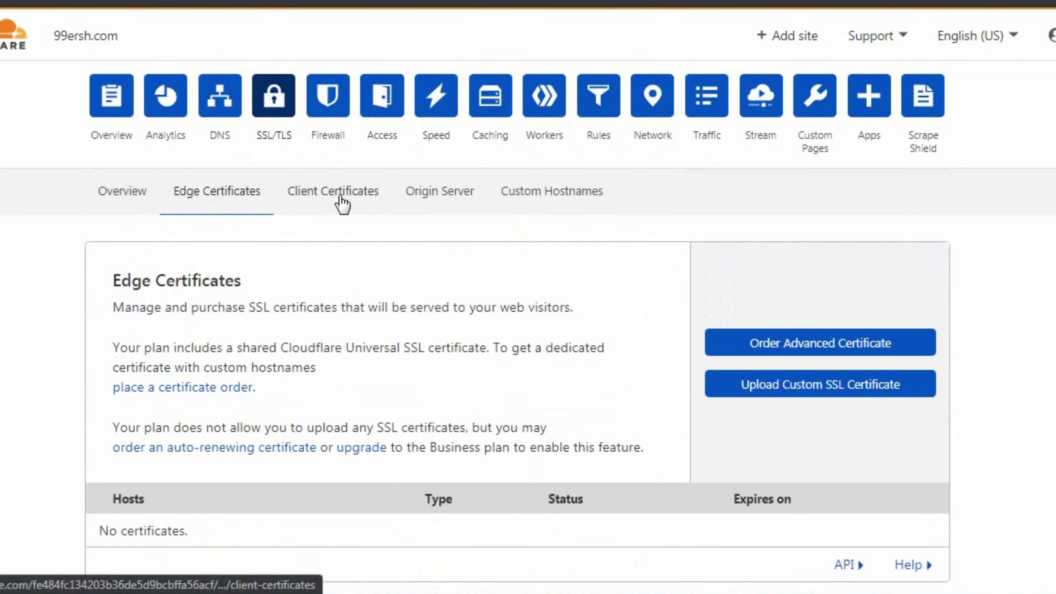
Look through the SSL/TLS pages for client certificates, origin server certificates and custom hostnames
{"action": "left_click", "coordinate": [341, 204]}
{"action": "left_click", "coordinate": [458, 201]}
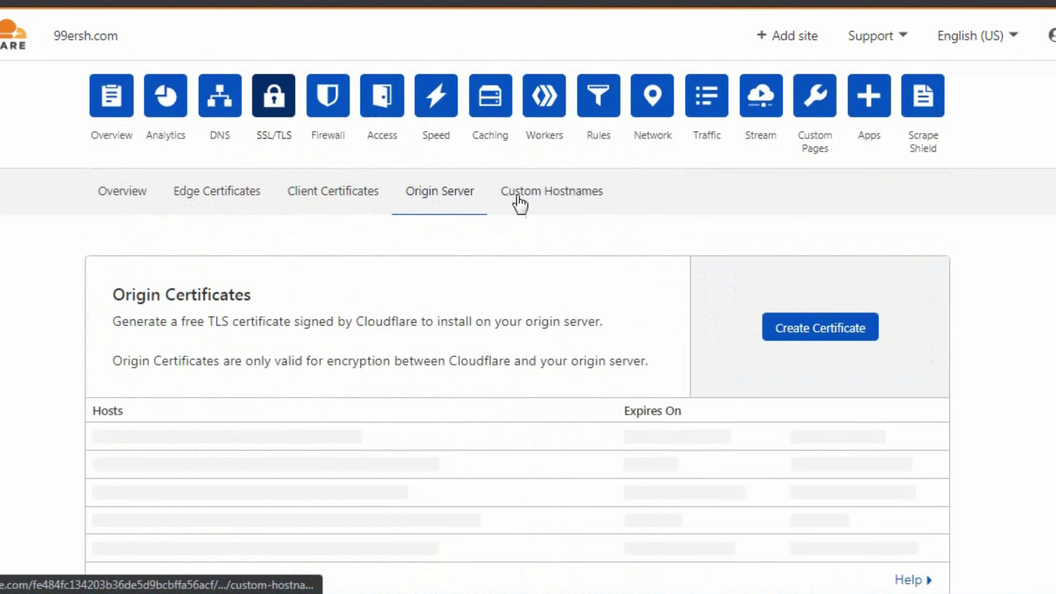
{"action": "left_click", "coordinate": [521, 203]}
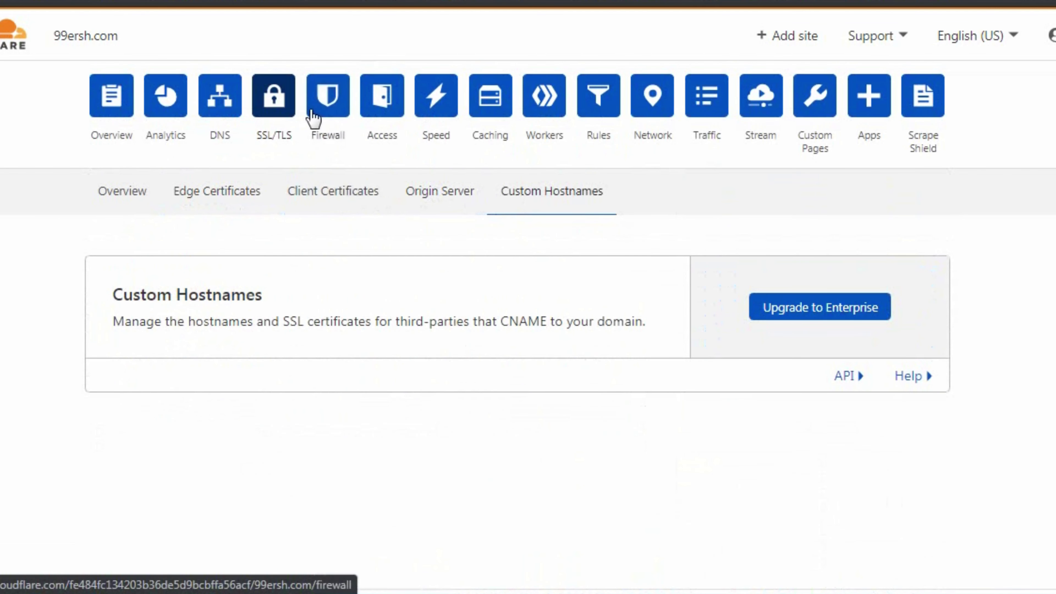
Turn on Bot Fight Mode in the site's firewall bot settings
{"action": "left_click", "coordinate": [325, 137]}
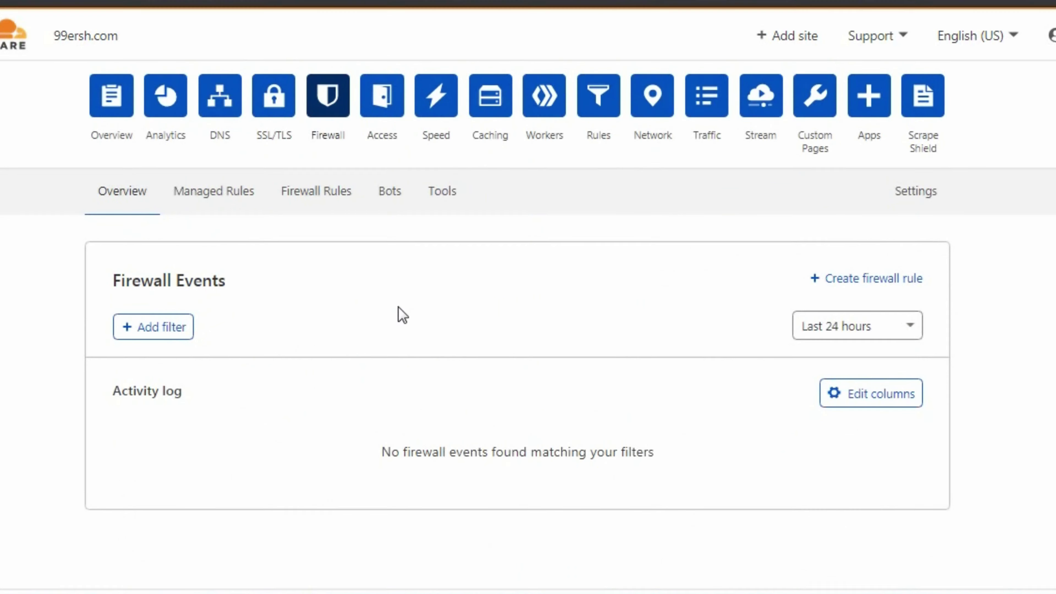
{"action": "left_click", "coordinate": [391, 200]}
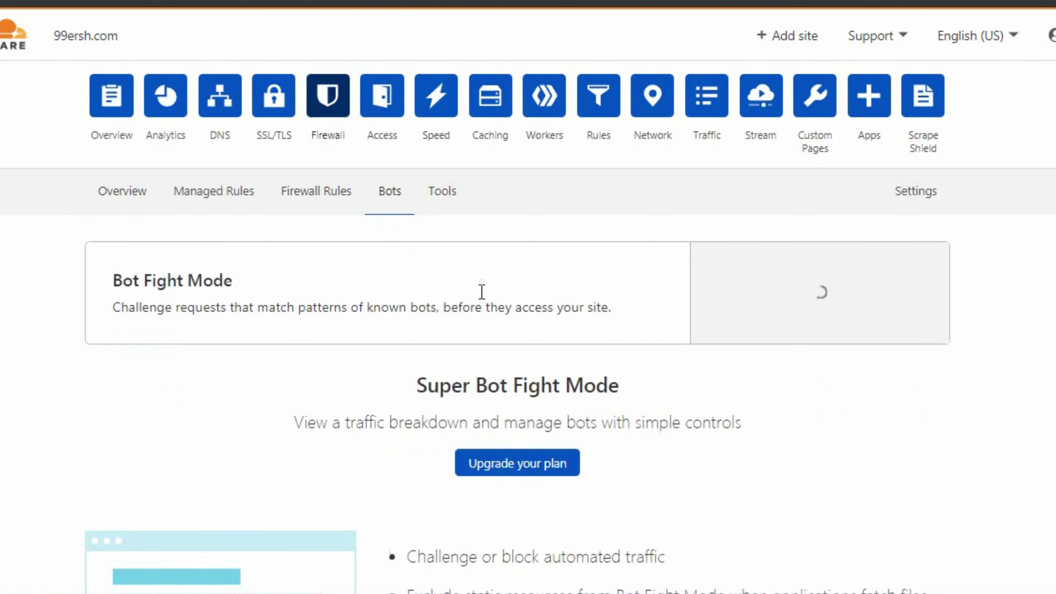
{"action": "left_click", "coordinate": [807, 306]}
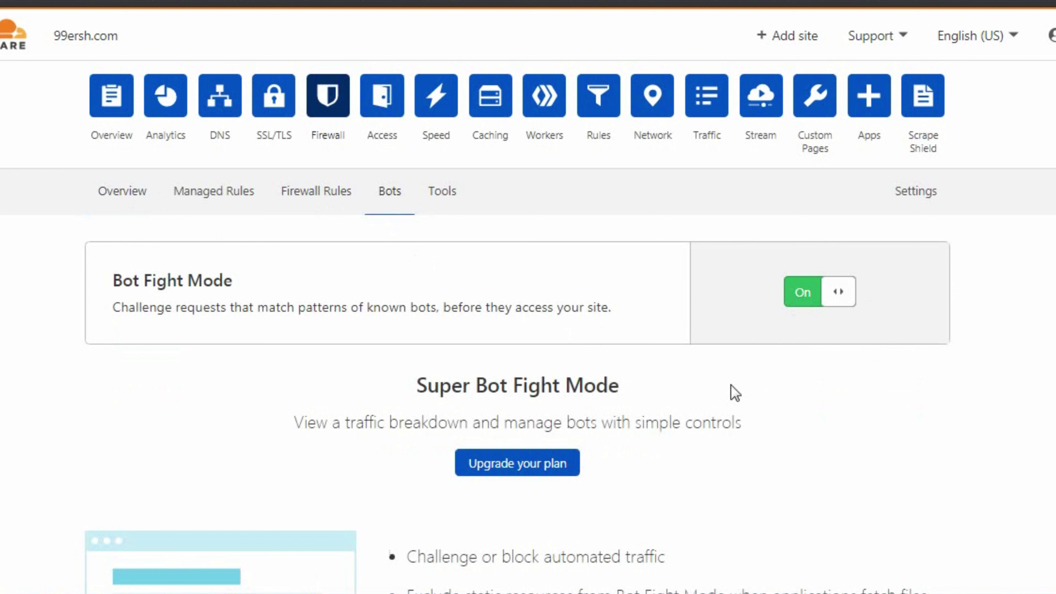
Review the site's firewall rules, managed rules and the Cloudflare Access features
{"action": "left_click", "coordinate": [312, 196]}
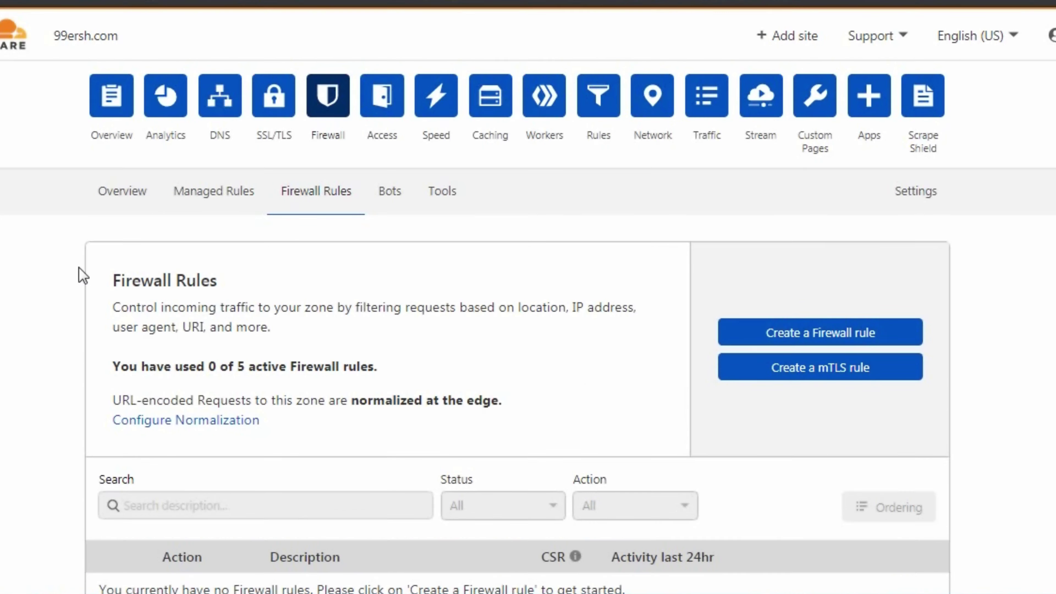
{"action": "left_click", "coordinate": [226, 203]}
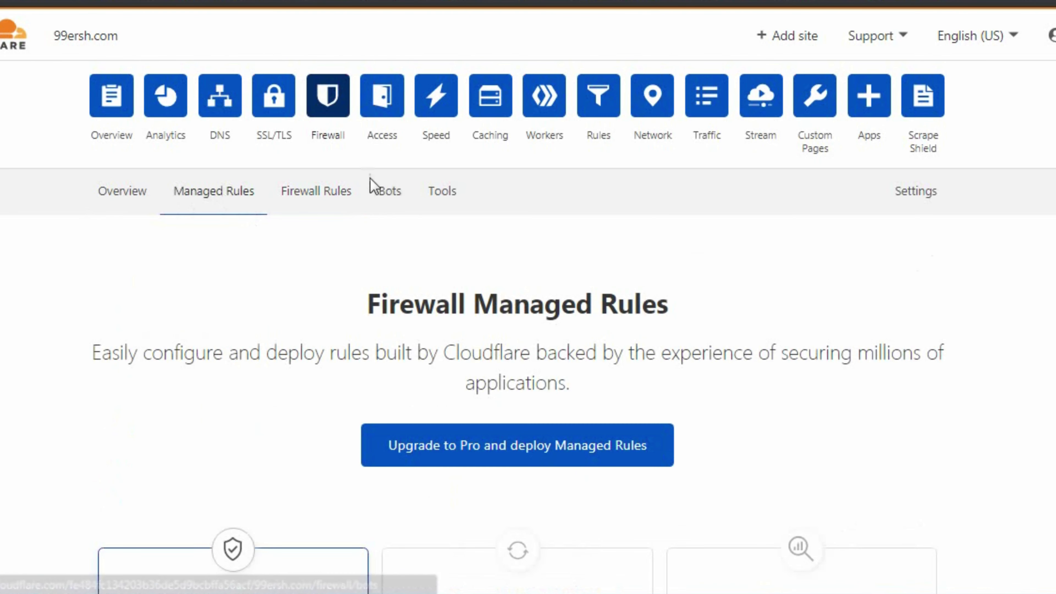
{"action": "left_click", "coordinate": [379, 105]}
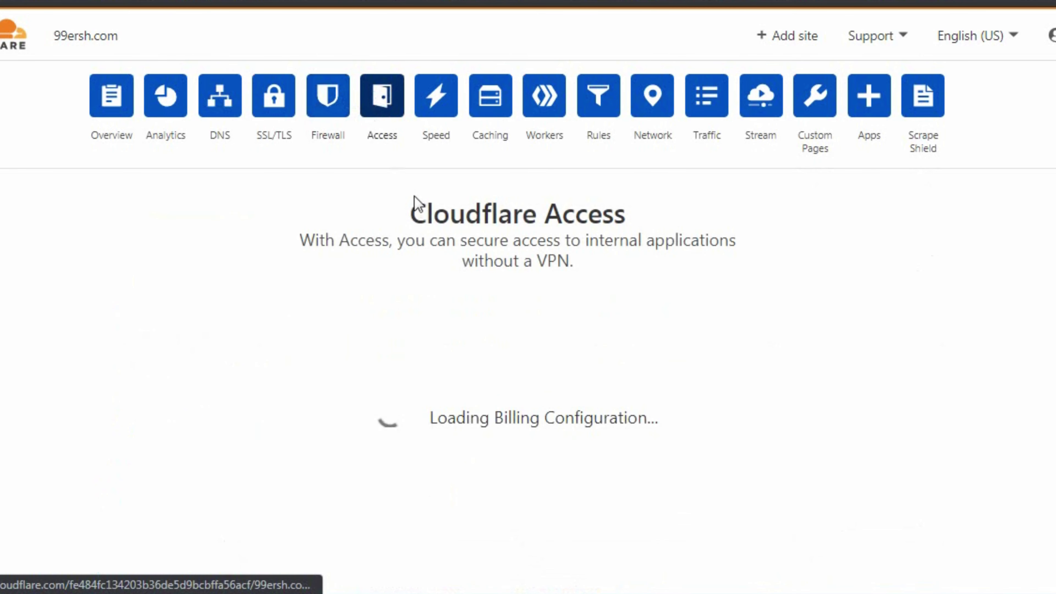
{"action": "scroll", "coordinate": [443, 254], "scroll_direction": "down", "scroll_amount": 3}
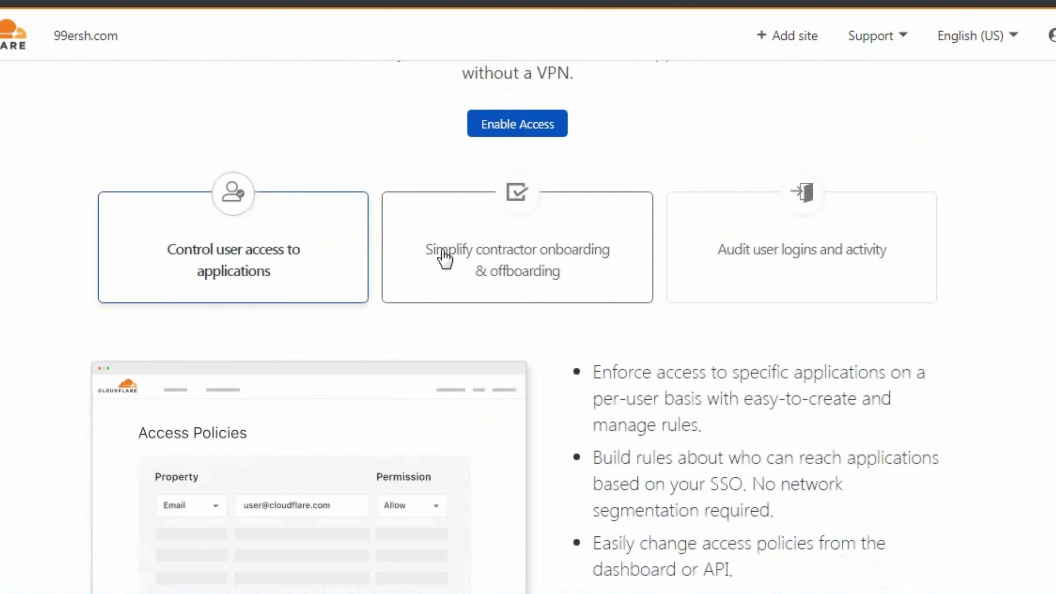
{"action": "scroll", "coordinate": [445, 258], "scroll_direction": "down", "scroll_amount": 5}
{"action": "scroll", "coordinate": [445, 258], "scroll_direction": "down", "scroll_amount": 2}
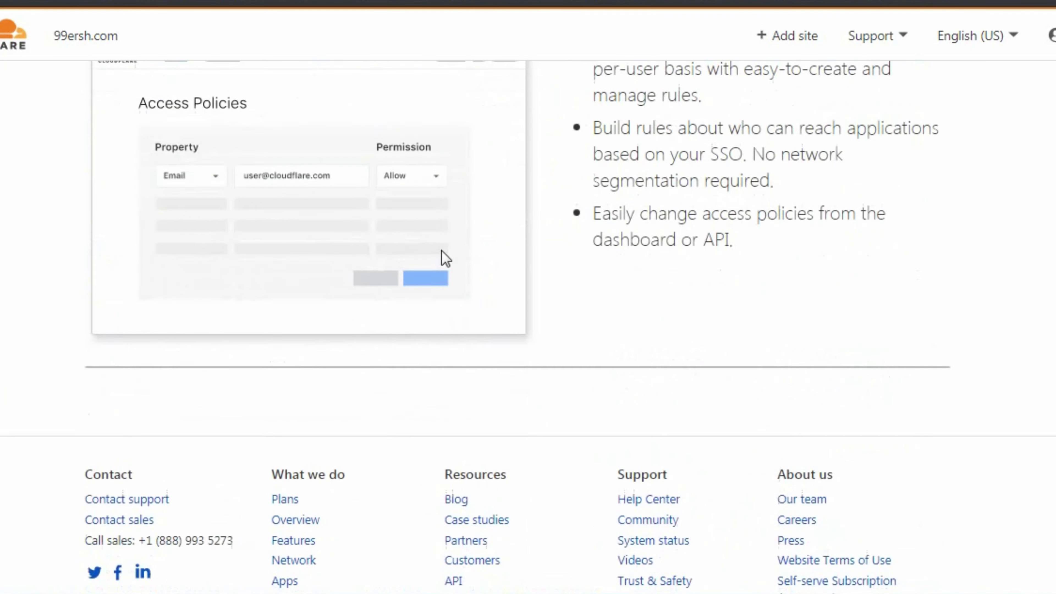
{"action": "scroll", "coordinate": [446, 259], "scroll_direction": "up", "scroll_amount": 5}
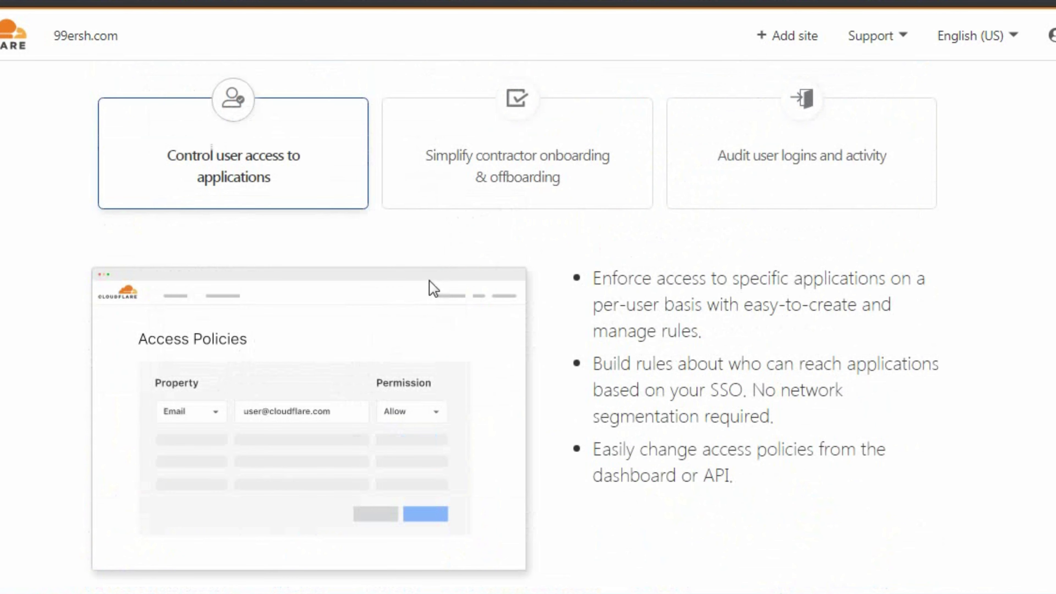
{"action": "scroll", "coordinate": [433, 288], "scroll_direction": "up", "scroll_amount": 3}
{"action": "scroll", "coordinate": [433, 288], "scroll_direction": "up", "scroll_amount": 2}
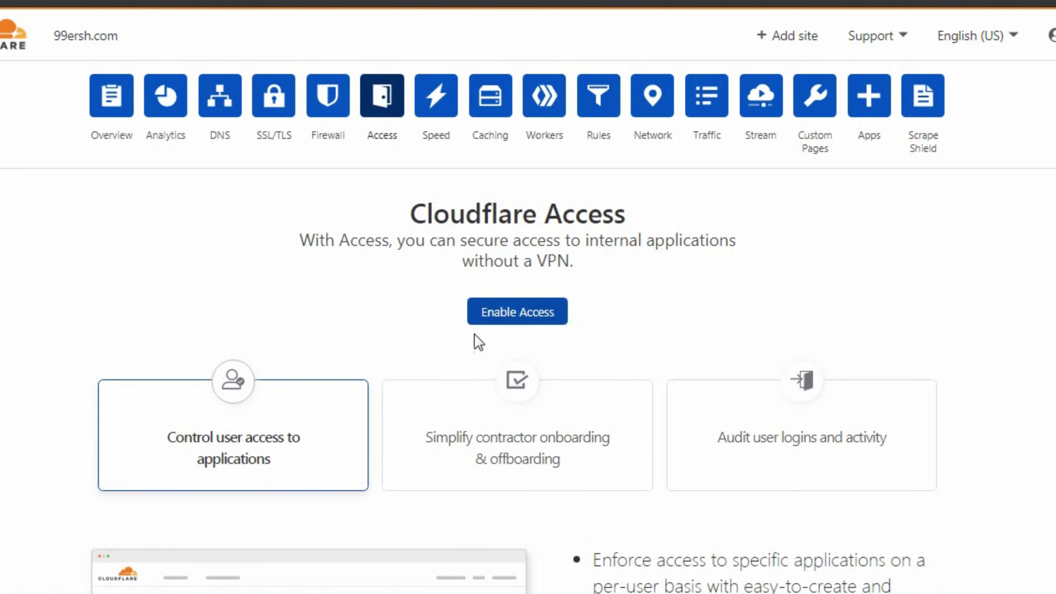
Review the site's file size optimization settings for speed, including Auto Minify and Brotli
{"action": "left_click", "coordinate": [443, 109]}
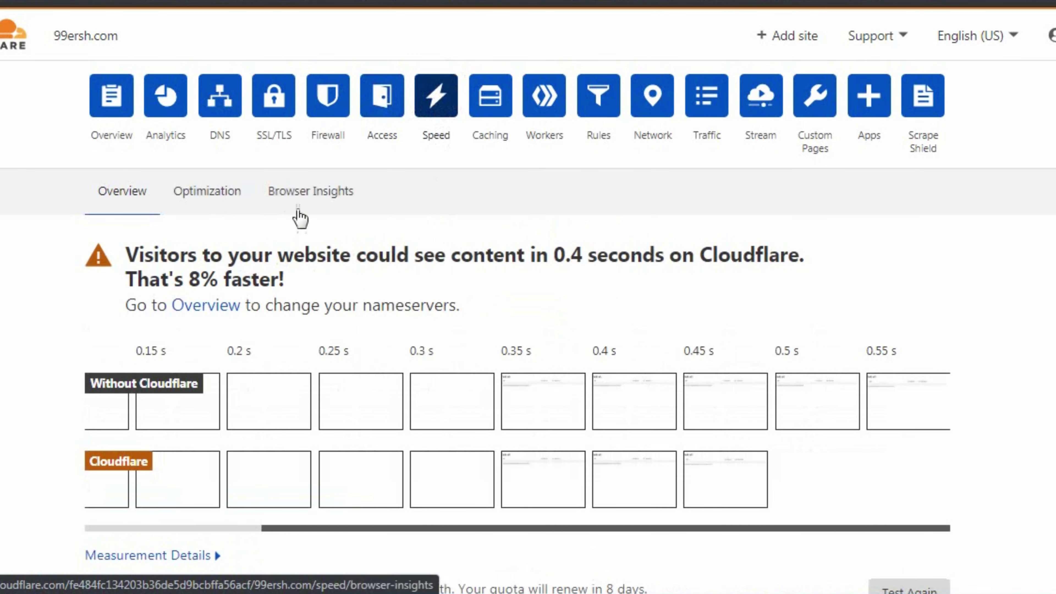
{"action": "left_click", "coordinate": [224, 198]}
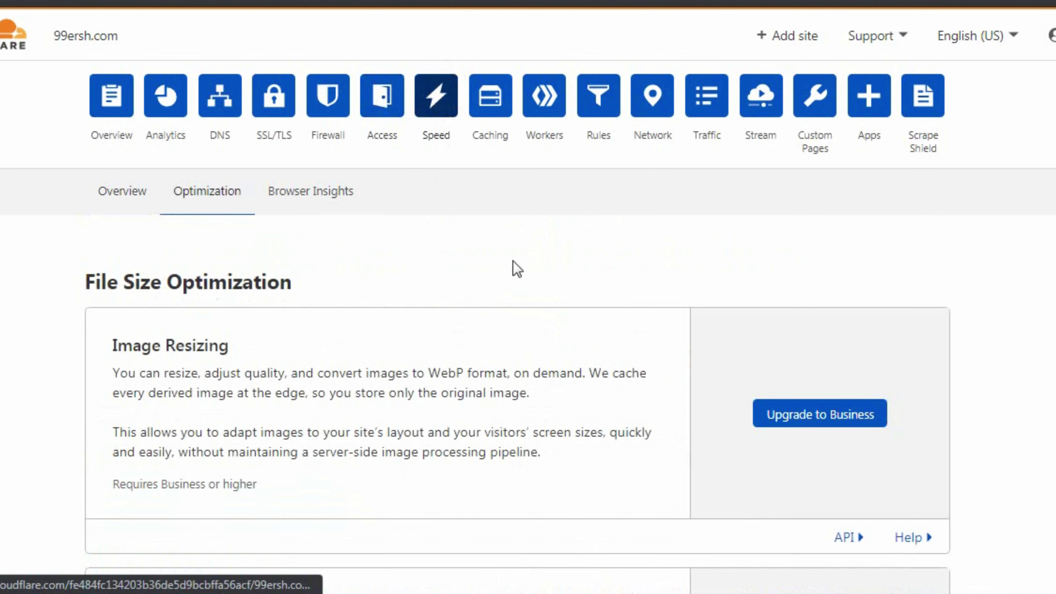
{"action": "scroll", "coordinate": [541, 287], "scroll_direction": "down", "scroll_amount": 10}
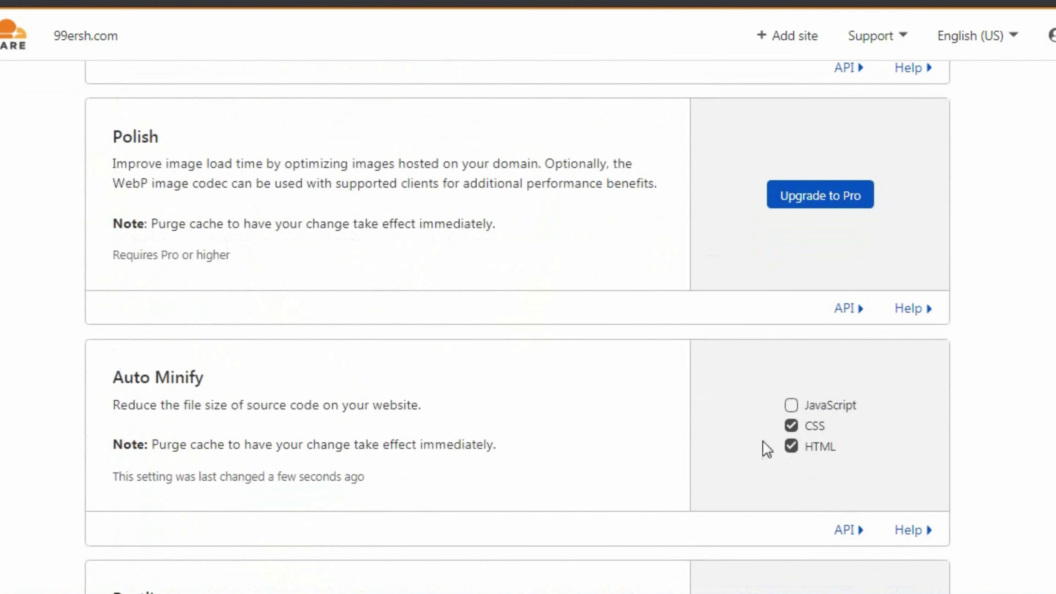
{"action": "scroll", "coordinate": [765, 448], "scroll_direction": "down", "scroll_amount": 2}
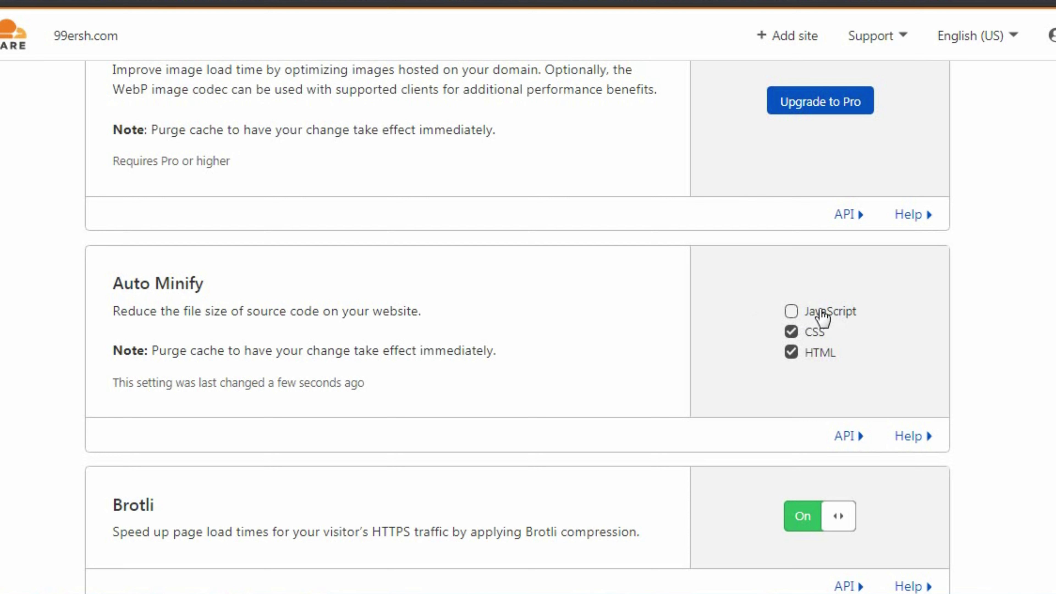
{"action": "scroll", "coordinate": [821, 317], "scroll_direction": "down", "scroll_amount": 4}
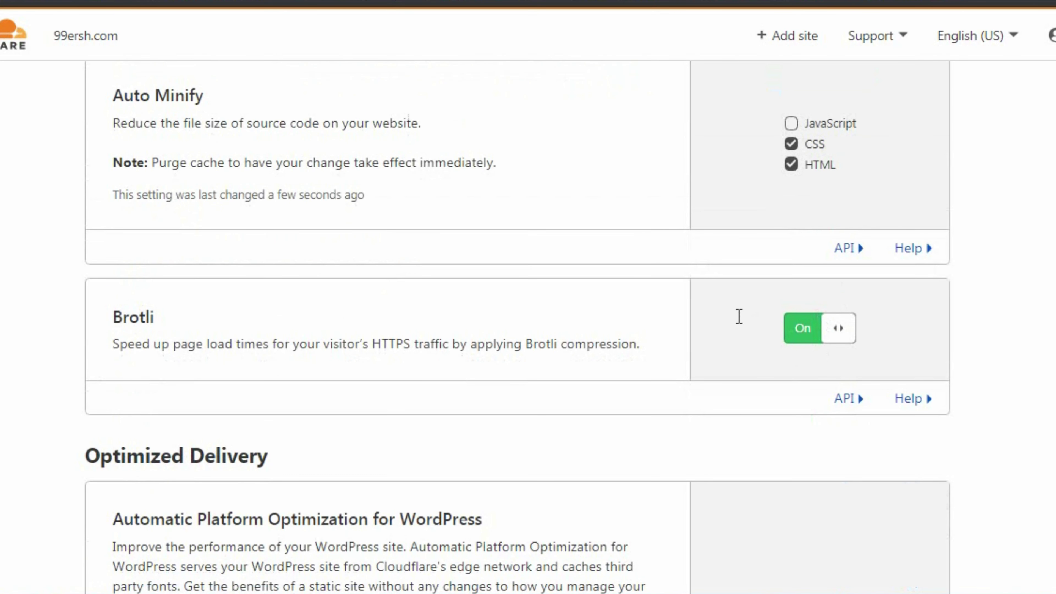
Examine the other speed optimization settings, including Optimized Delivery, Mirage, Rocket Loader and Prefetch URLs
{"action": "scroll", "coordinate": [507, 372], "scroll_direction": "down", "scroll_amount": 20}
{"action": "scroll", "coordinate": [799, 321], "scroll_direction": "down", "scroll_amount": 12}
{"action": "scroll", "coordinate": [796, 320], "scroll_direction": "up", "scroll_amount": 2}
{"action": "scroll", "coordinate": [797, 324], "scroll_direction": "down", "scroll_amount": 10}
{"action": "scroll", "coordinate": [798, 331], "scroll_direction": "up", "scroll_amount": 5}
{"action": "scroll", "coordinate": [800, 333], "scroll_direction": "up", "scroll_amount": 10}
{"action": "left_click_drag", "start_coordinate": [217, 337], "coordinate": [95, 349]}
{"action": "left_click_drag", "start_coordinate": [170, 362], "coordinate": [461, 362]}
{"action": "left_click", "coordinate": [353, 365]}
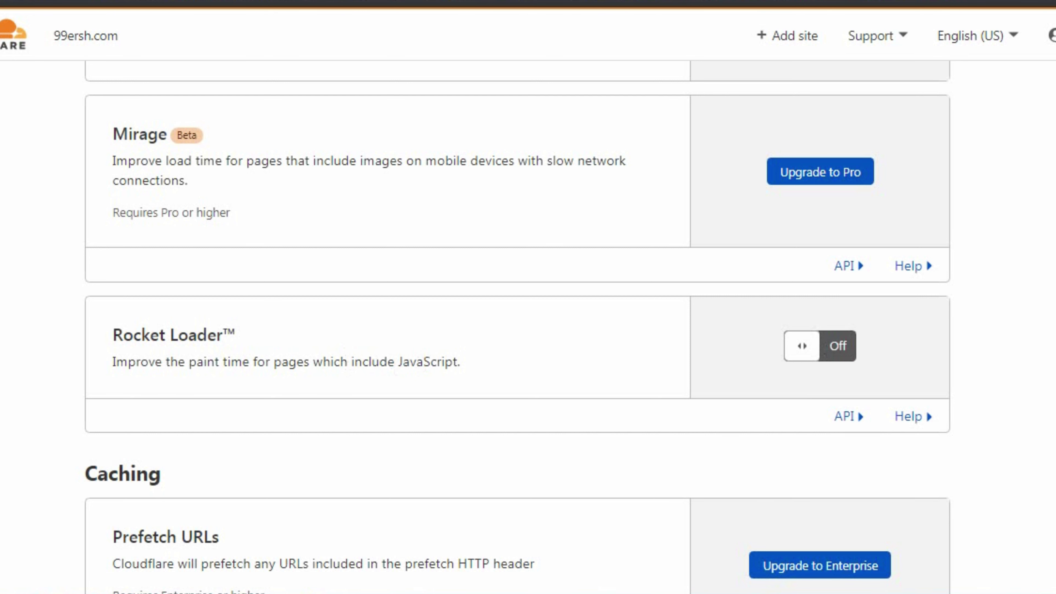
{"action": "scroll", "coordinate": [528, 324], "scroll_direction": "down", "scroll_amount": 3}
{"action": "scroll", "coordinate": [528, 325], "scroll_direction": "up", "scroll_amount": 20}
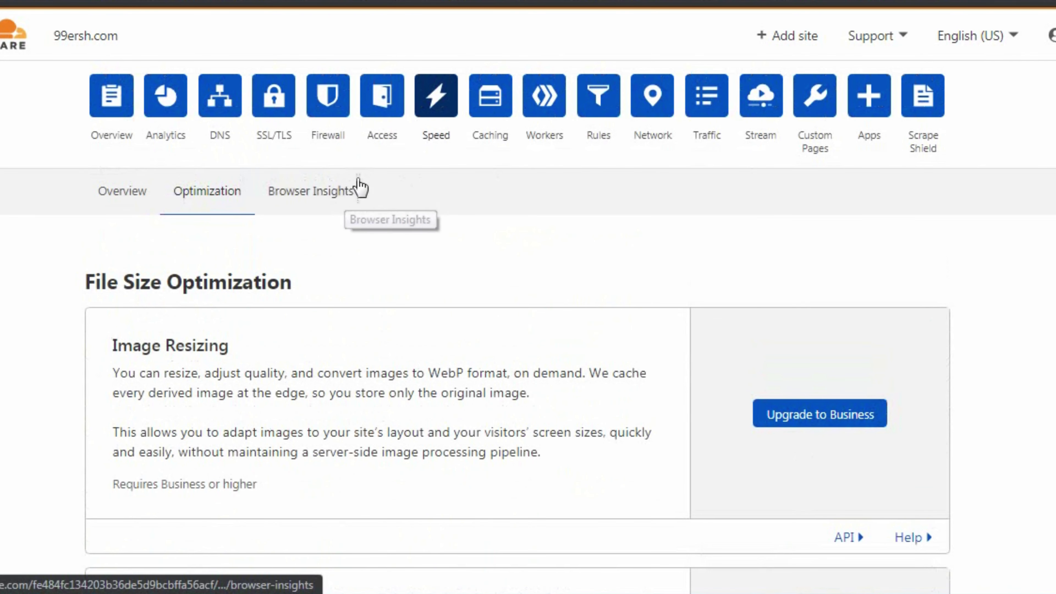
Purge all of the site's cached files from the caching configuration and confirm the purge
{"action": "left_click", "coordinate": [490, 98]}
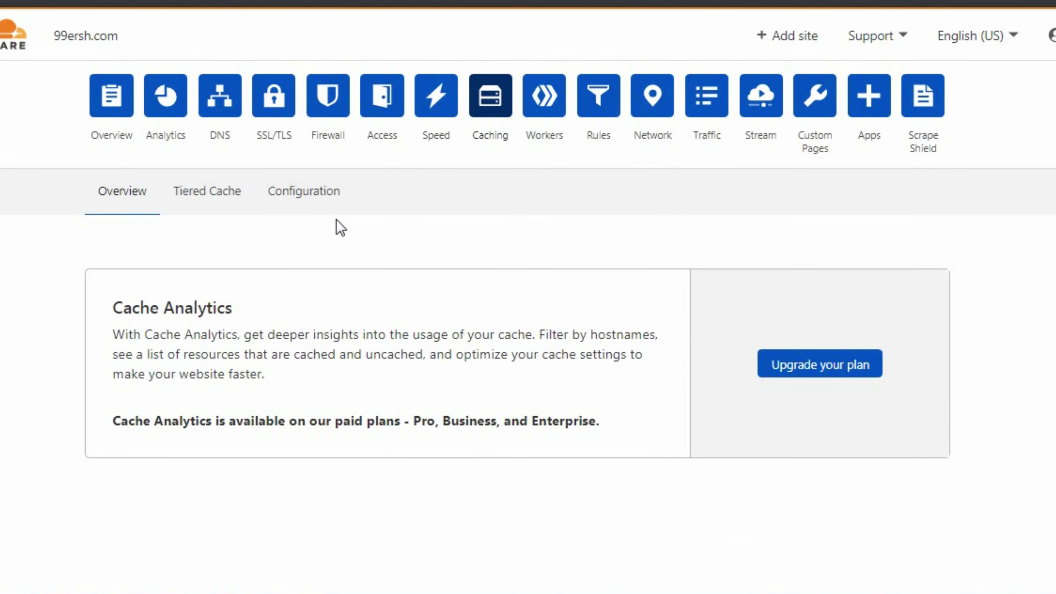
{"action": "scroll", "coordinate": [349, 338], "scroll_direction": "down", "scroll_amount": 4}
{"action": "scroll", "coordinate": [262, 213], "scroll_direction": "up", "scroll_amount": 4}
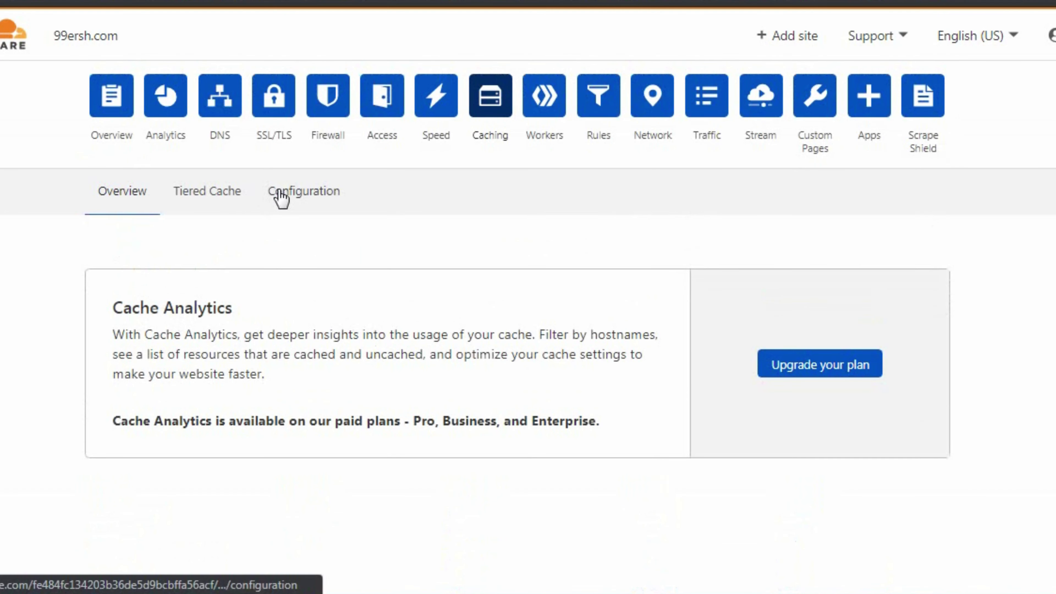
{"action": "left_click", "coordinate": [278, 198]}
{"action": "scroll", "coordinate": [274, 250], "scroll_direction": "down", "scroll_amount": 2}
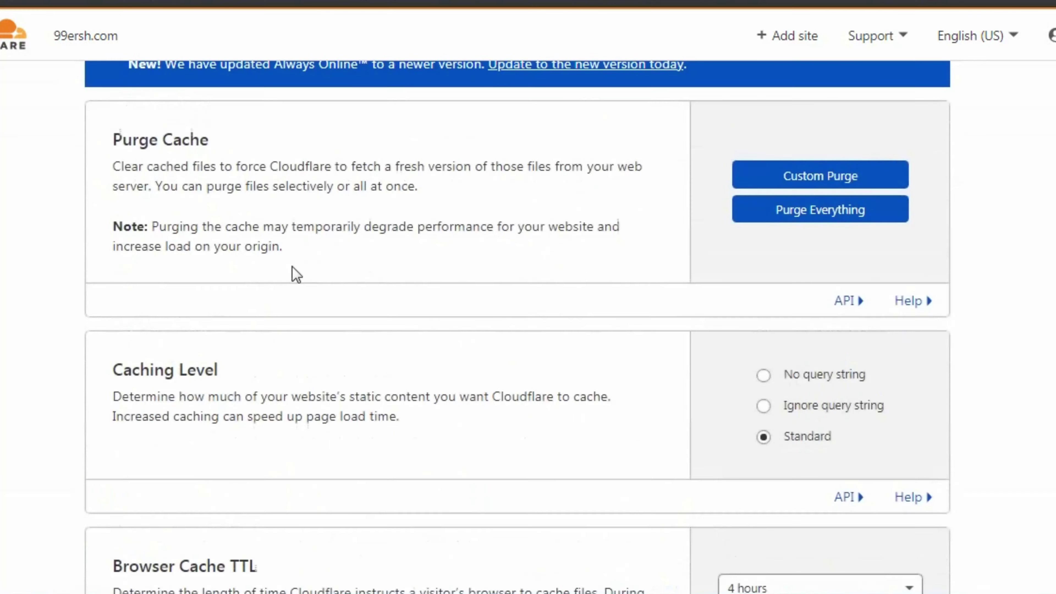
{"action": "left_click", "coordinate": [794, 227]}
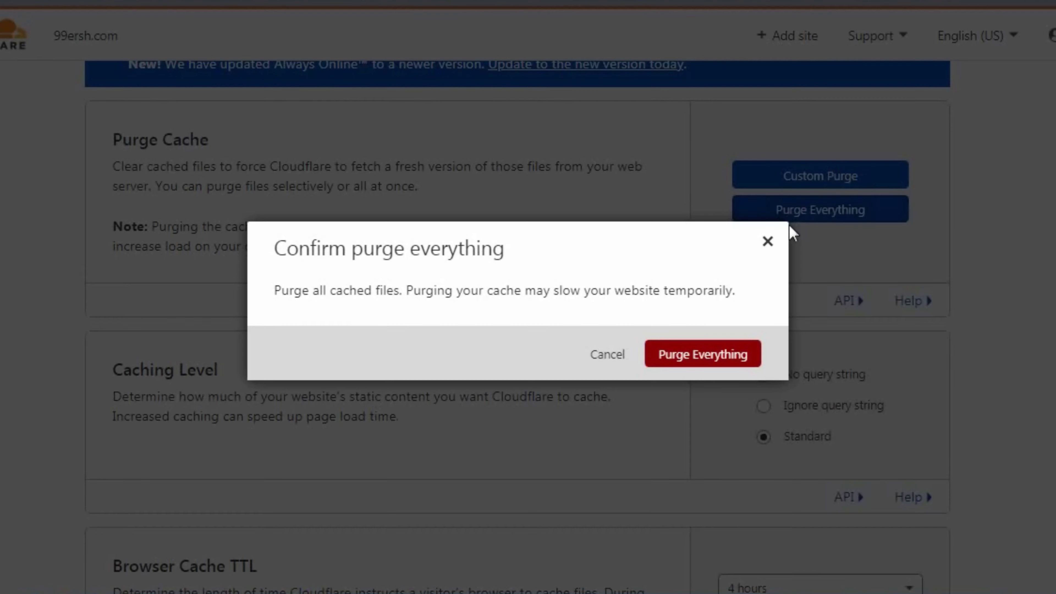
{"action": "left_click", "coordinate": [712, 366]}
Set the site's Browser Cache TTL to 1 day in the caching configuration
{"action": "scroll", "coordinate": [712, 375], "scroll_direction": "down", "scroll_amount": 3}
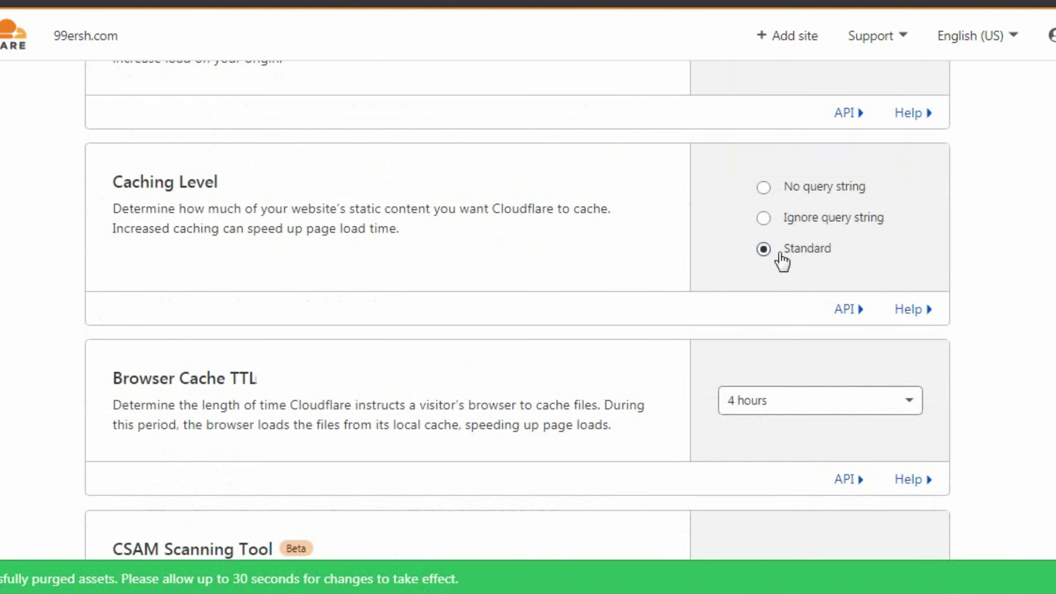
{"action": "double_click", "coordinate": [781, 256]}
{"action": "scroll", "coordinate": [759, 317], "scroll_direction": "down", "scroll_amount": 3}
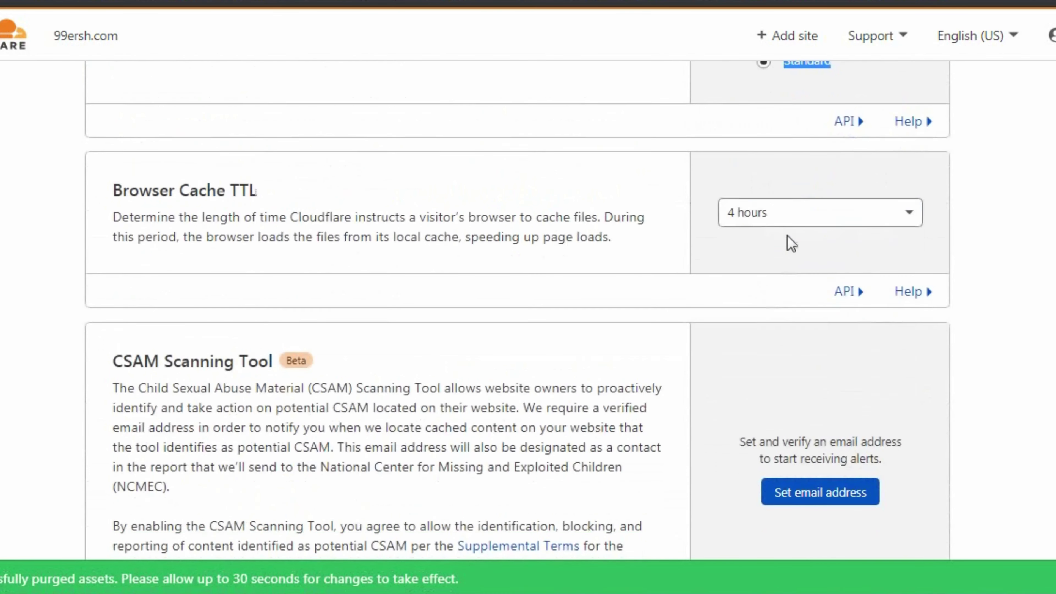
{"action": "left_click_drag", "start_coordinate": [249, 190], "coordinate": [113, 190]}
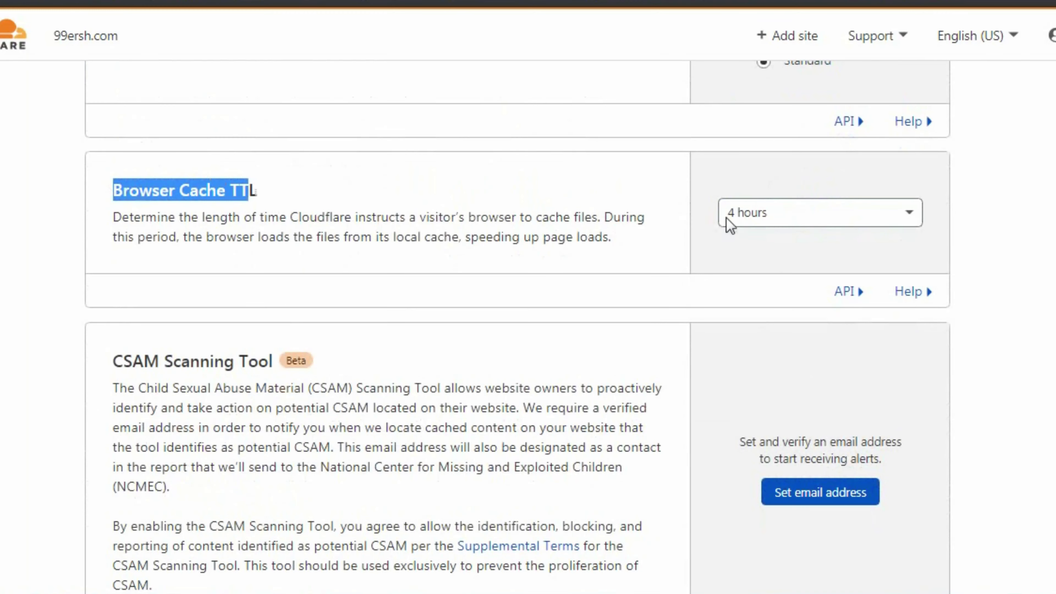
{"action": "left_click", "coordinate": [798, 208]}
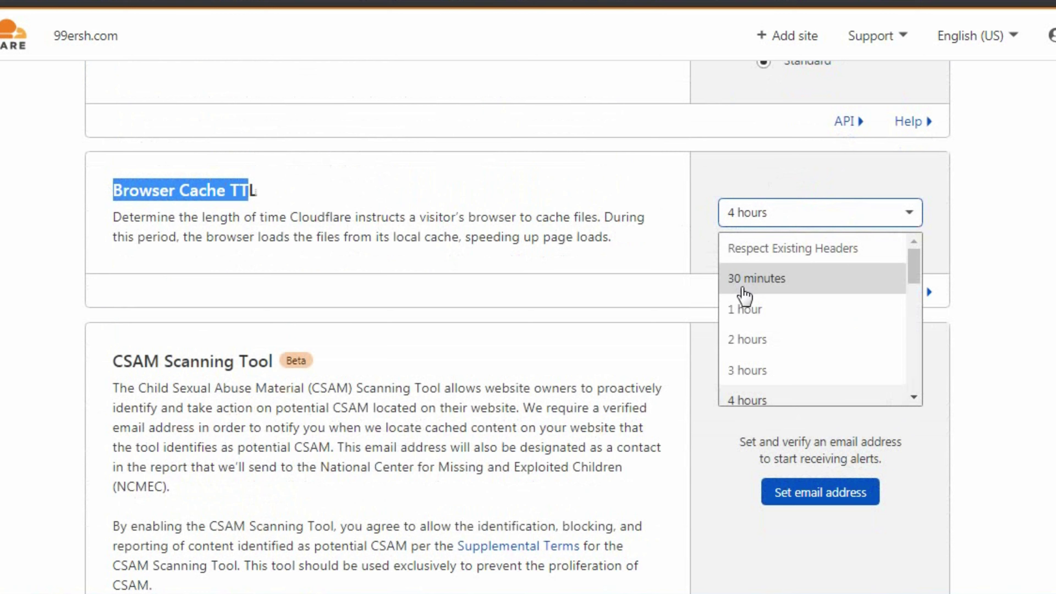
{"action": "scroll", "coordinate": [790, 333], "scroll_direction": "down", "scroll_amount": 2}
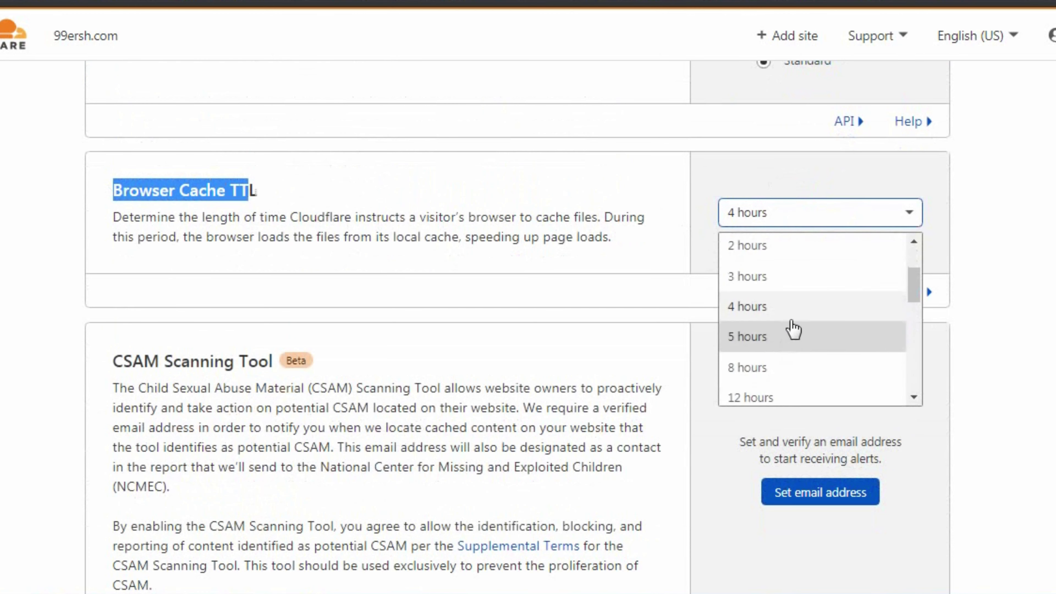
{"action": "scroll", "coordinate": [807, 295], "scroll_direction": "down", "scroll_amount": 2}
{"action": "scroll", "coordinate": [809, 306], "scroll_direction": "up", "scroll_amount": 2}
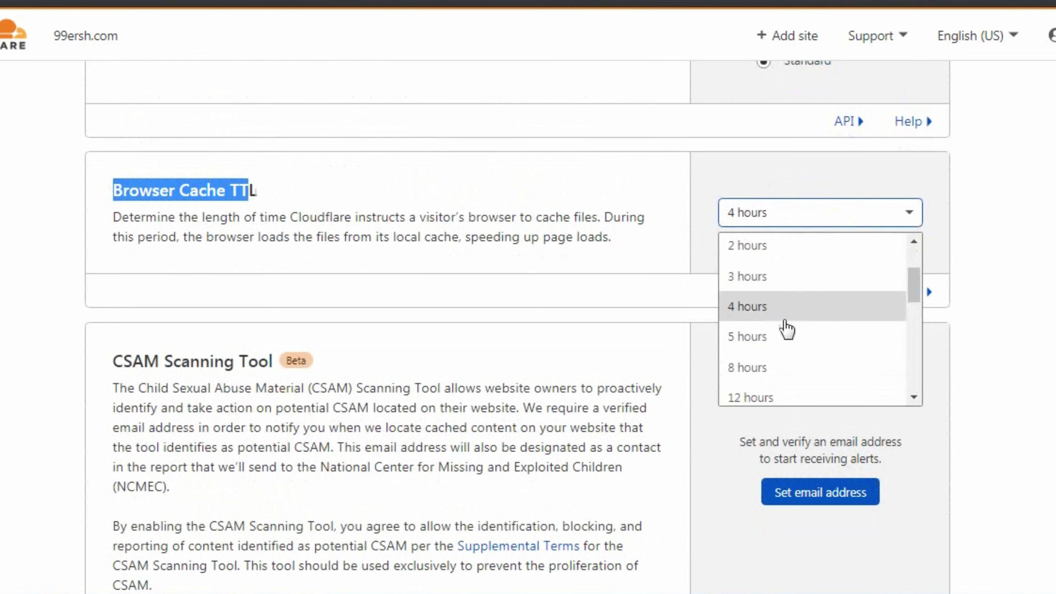
{"action": "scroll", "coordinate": [790, 341], "scroll_direction": "down", "scroll_amount": 2}
{"action": "left_click", "coordinate": [797, 311]}
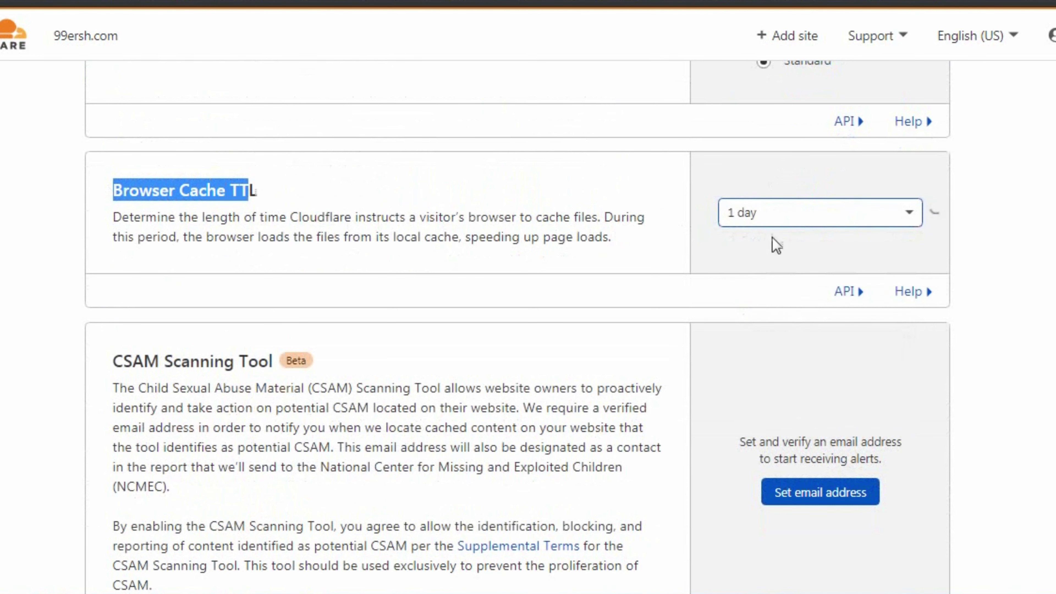
Set the Browser Cache TTL to 1 month
{"action": "left_click", "coordinate": [773, 223]}
{"action": "scroll", "coordinate": [785, 293], "scroll_direction": "down", "scroll_amount": 5}
{"action": "scroll", "coordinate": [788, 308], "scroll_direction": "down", "scroll_amount": 4}
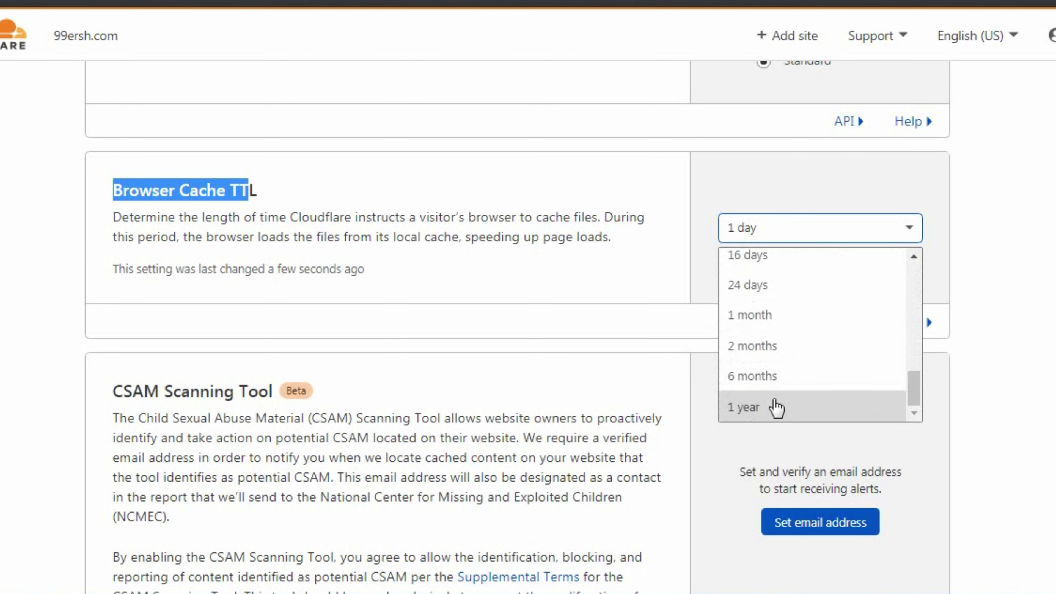
{"action": "left_click", "coordinate": [751, 315]}
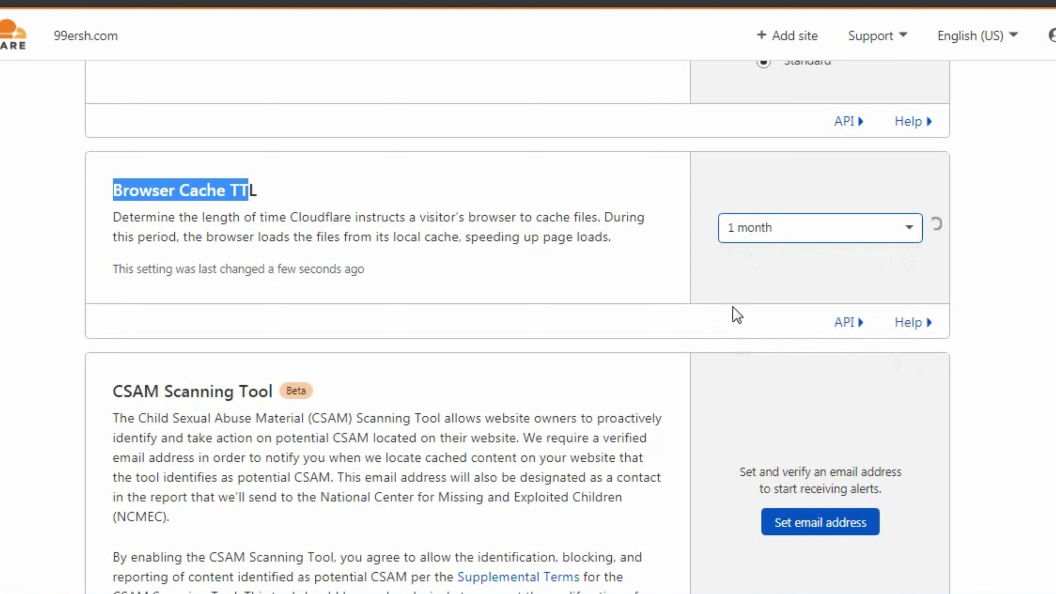
{"action": "scroll", "coordinate": [842, 224], "scroll_direction": "down", "scroll_amount": 4}
{"action": "scroll", "coordinate": [827, 233], "scroll_direction": "down", "scroll_amount": 4}
{"action": "scroll", "coordinate": [810, 241], "scroll_direction": "up", "scroll_amount": 8}
{"action": "left_click", "coordinate": [881, 230]}
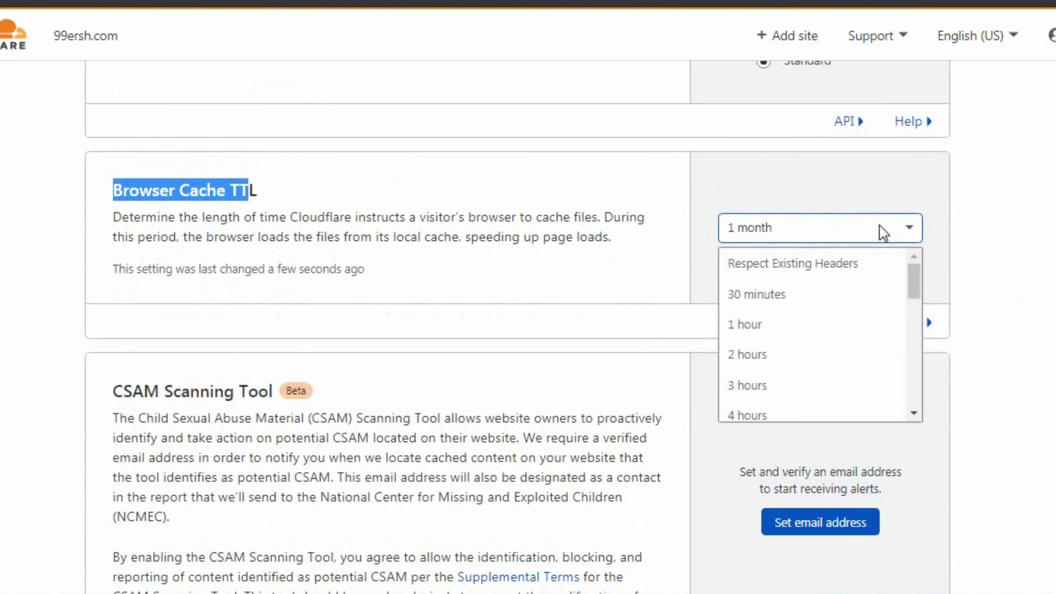
{"action": "left_click", "coordinate": [586, 235]}
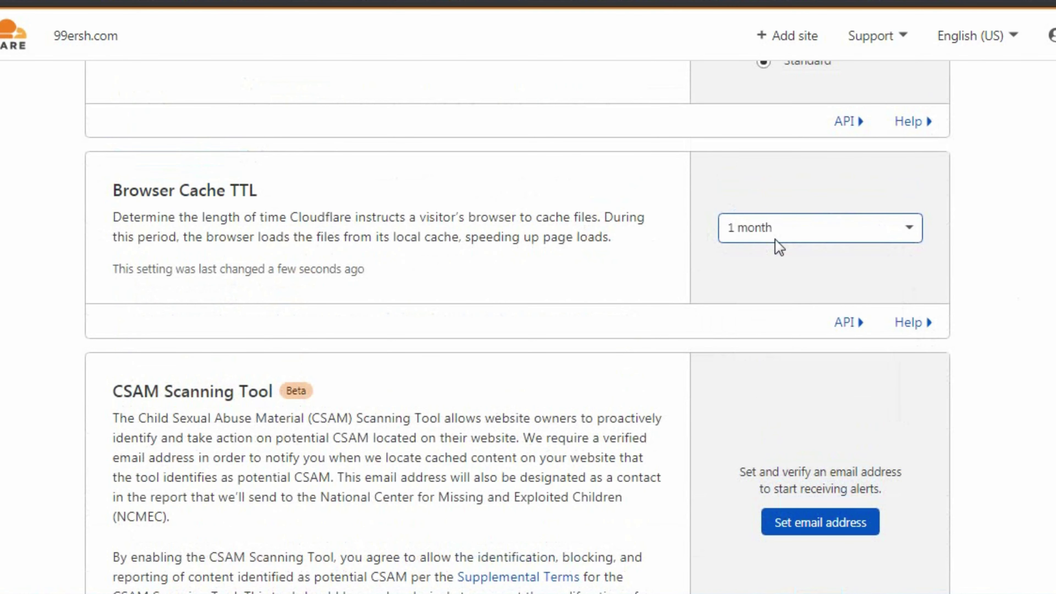
Review the remaining caching settings, including Always Online, Development Mode, Enable Query String Sort and Tiered Cache
{"action": "scroll", "coordinate": [622, 269], "scroll_direction": "down", "scroll_amount": 10}
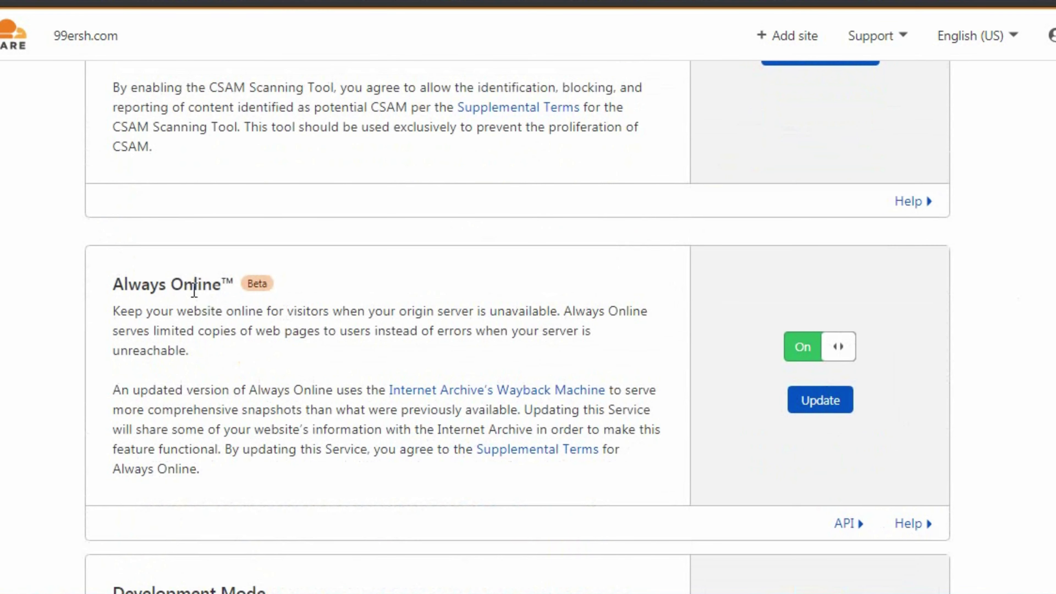
{"action": "left_click_drag", "start_coordinate": [147, 286], "coordinate": [202, 287]}
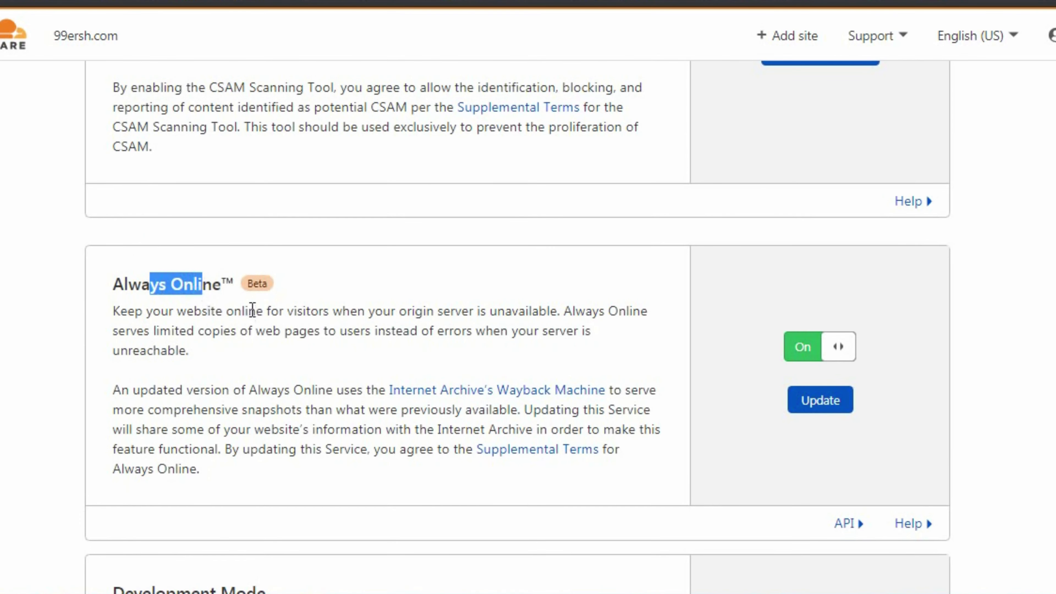
{"action": "scroll", "coordinate": [324, 330], "scroll_direction": "down", "scroll_amount": 4}
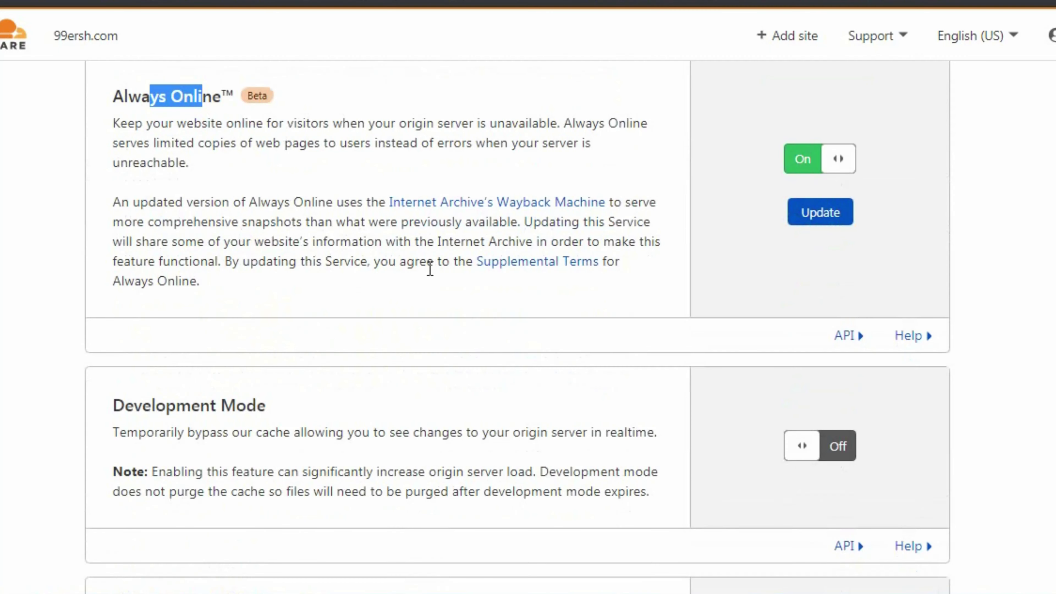
{"action": "scroll", "coordinate": [389, 366], "scroll_direction": "down", "scroll_amount": 2}
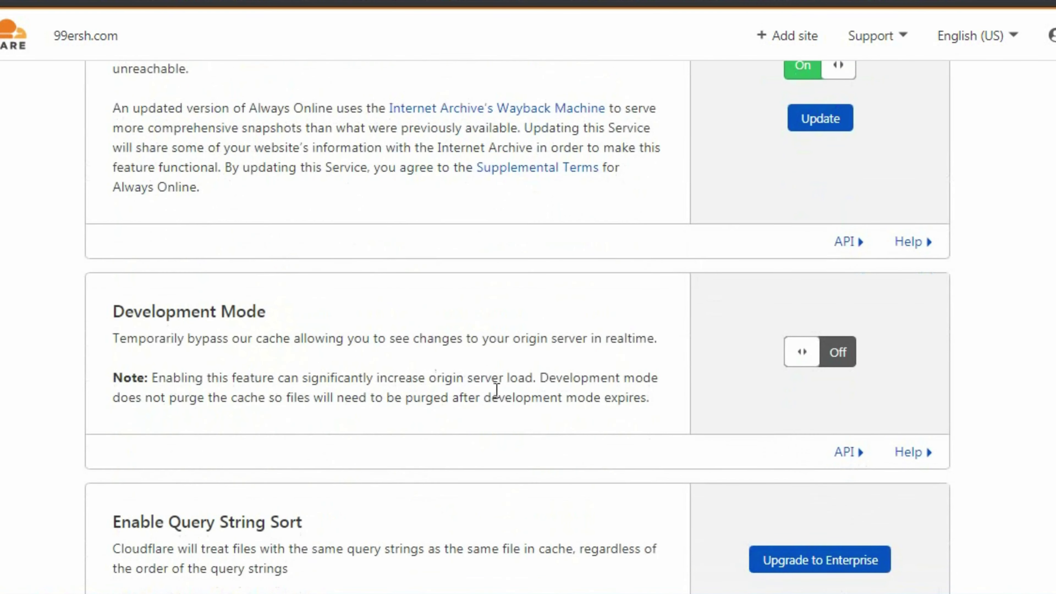
{"action": "scroll", "coordinate": [559, 374], "scroll_direction": "down", "scroll_amount": 9}
{"action": "scroll", "coordinate": [615, 483], "scroll_direction": "up", "scroll_amount": 20}
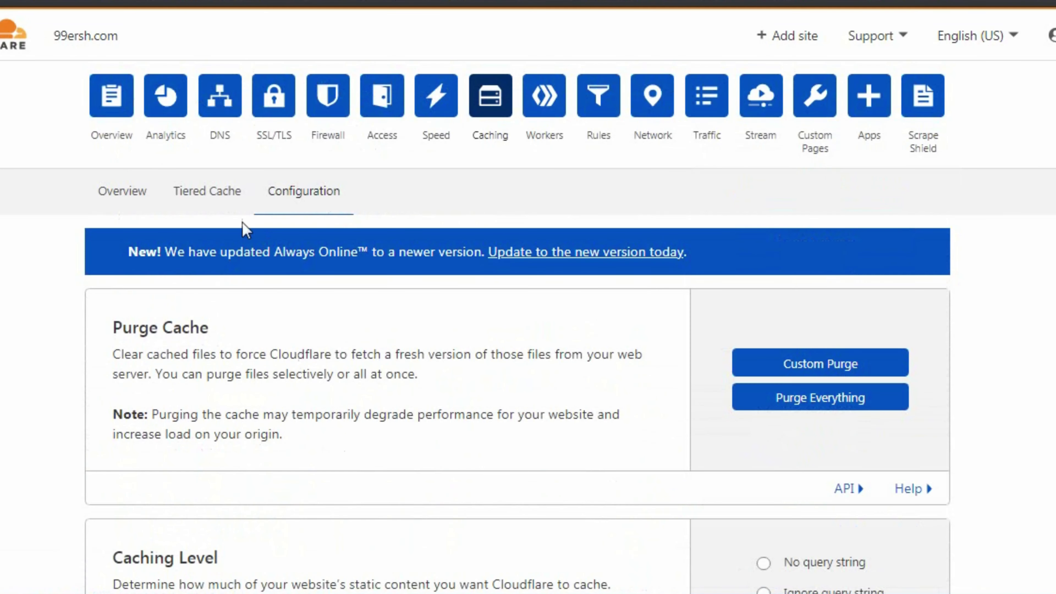
{"action": "left_click", "coordinate": [222, 200]}
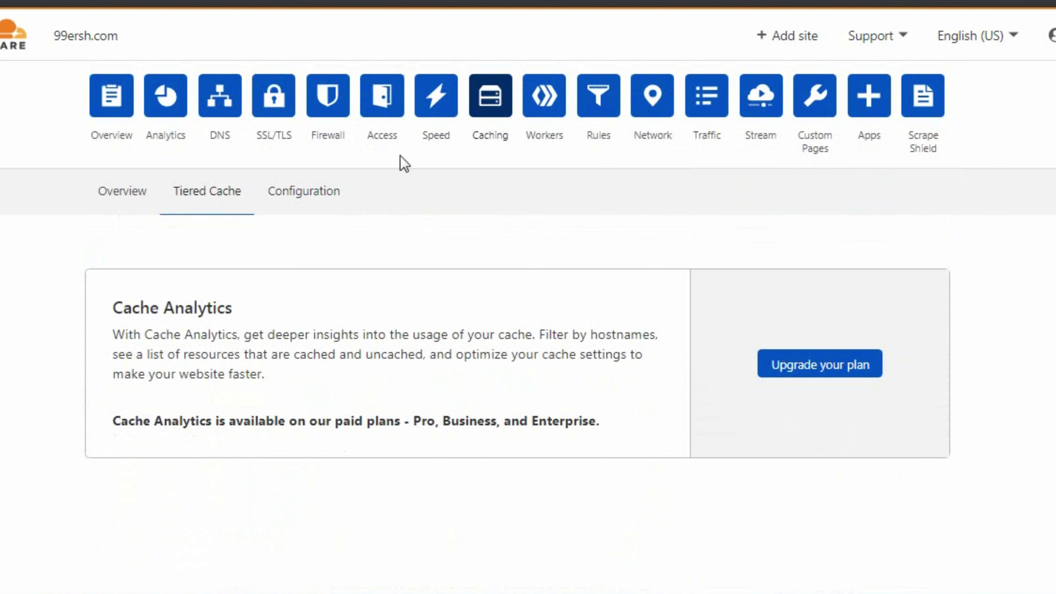
Examine the site's Workers and Workers KV options
{"action": "left_click", "coordinate": [545, 100]}
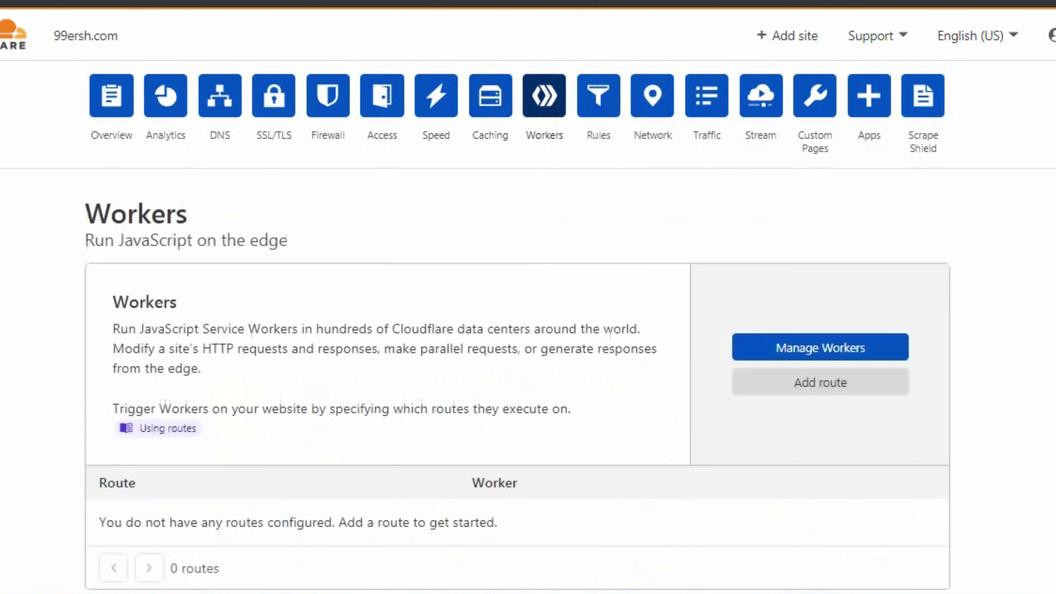
{"action": "scroll", "coordinate": [666, 318], "scroll_direction": "down", "scroll_amount": 4}
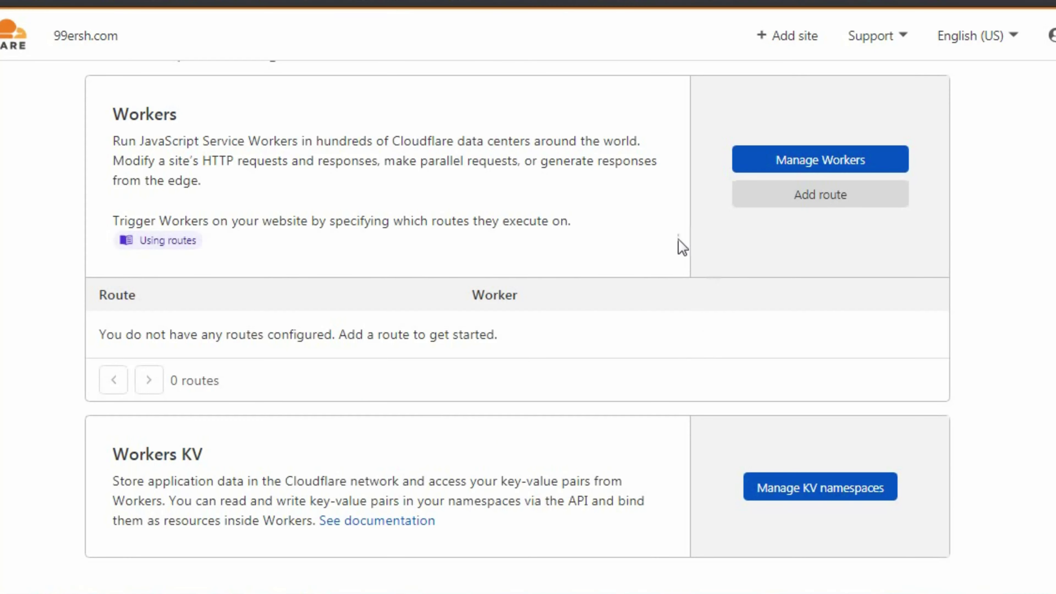
{"action": "scroll", "coordinate": [577, 396], "scroll_direction": "up", "scroll_amount": 4}
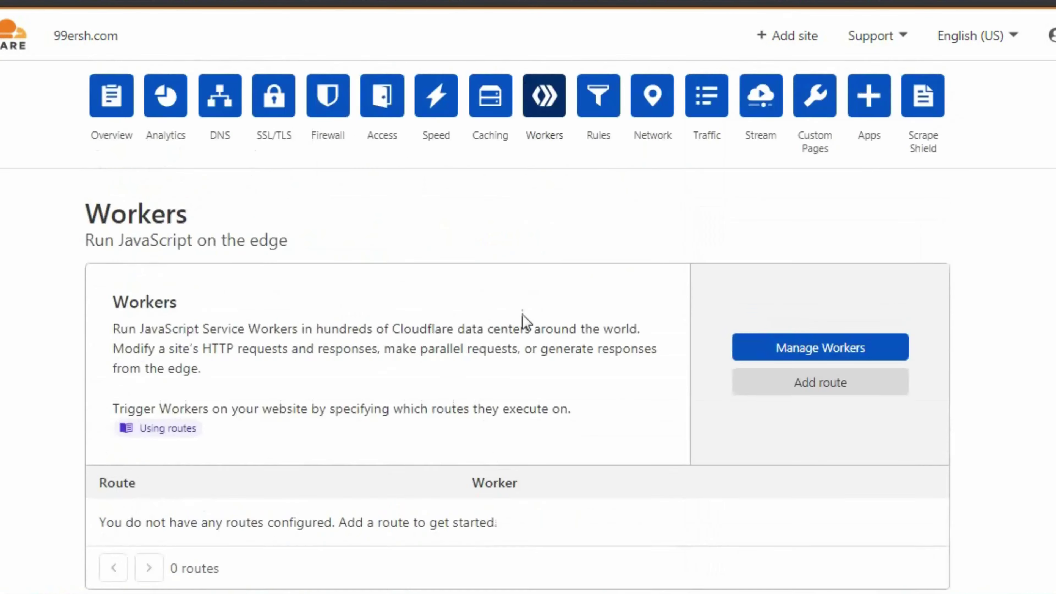
Create a page rule for the site with the URL pattern 99ersh.com/*
{"action": "left_click", "coordinate": [603, 100]}
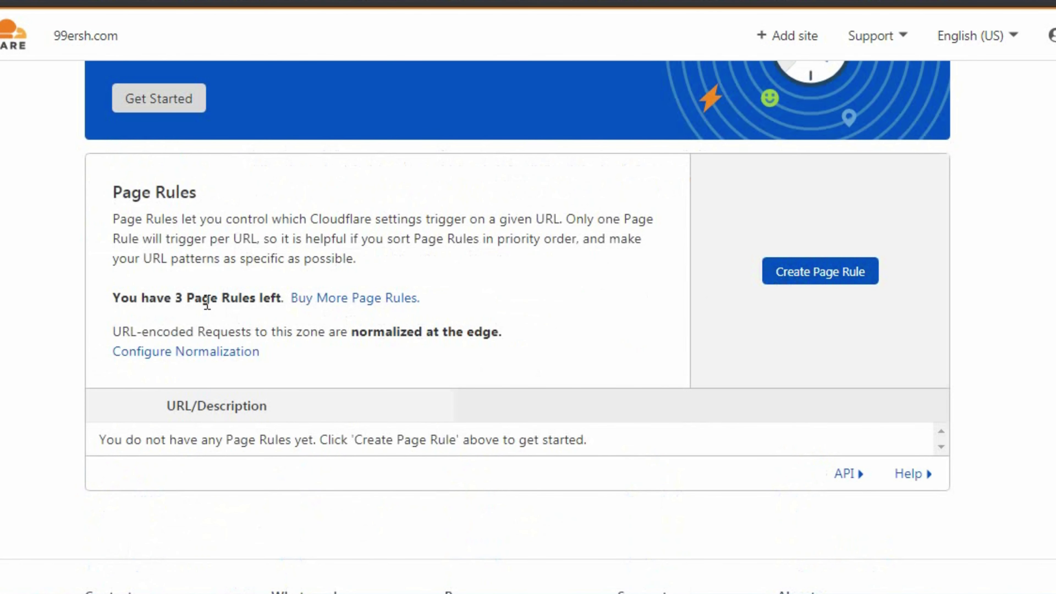
{"action": "left_click_drag", "start_coordinate": [199, 301], "coordinate": [149, 300]}
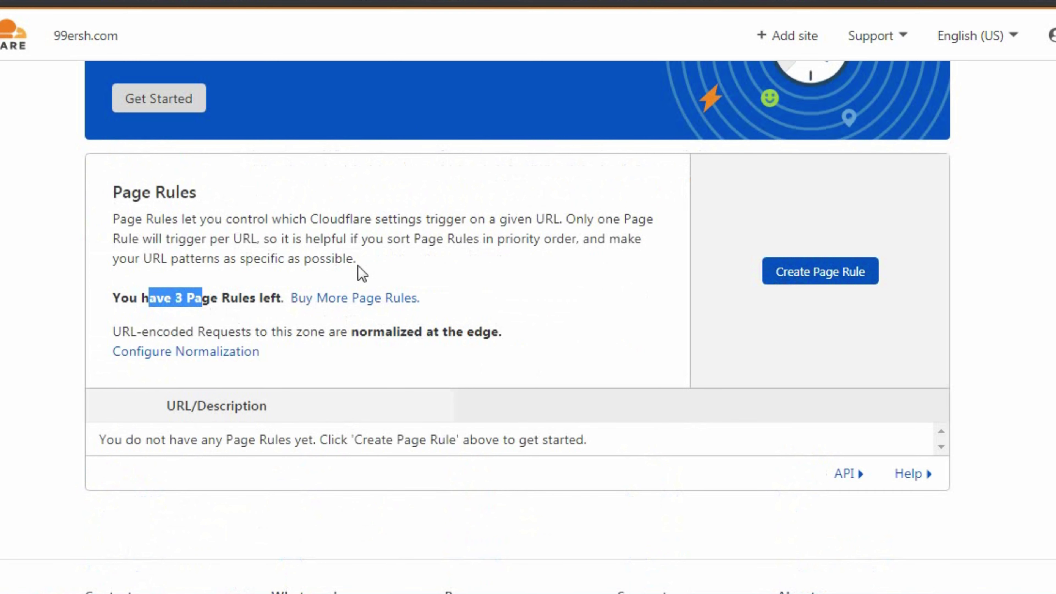
{"action": "left_click", "coordinate": [794, 277]}
{"action": "scroll", "coordinate": [533, 358], "scroll_direction": "down", "scroll_amount": 4}
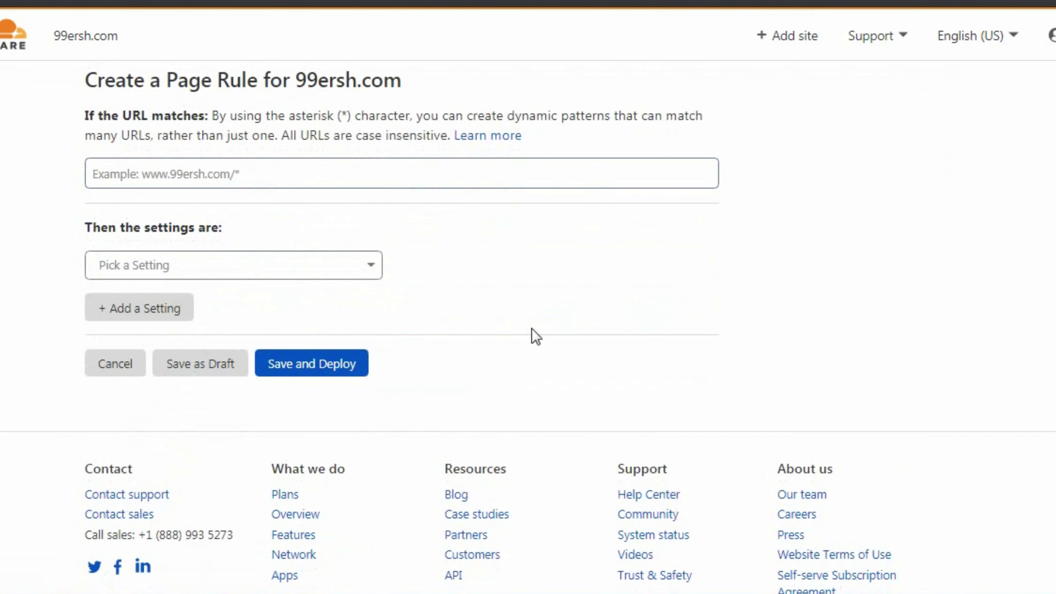
{"action": "left_click", "coordinate": [359, 173]}
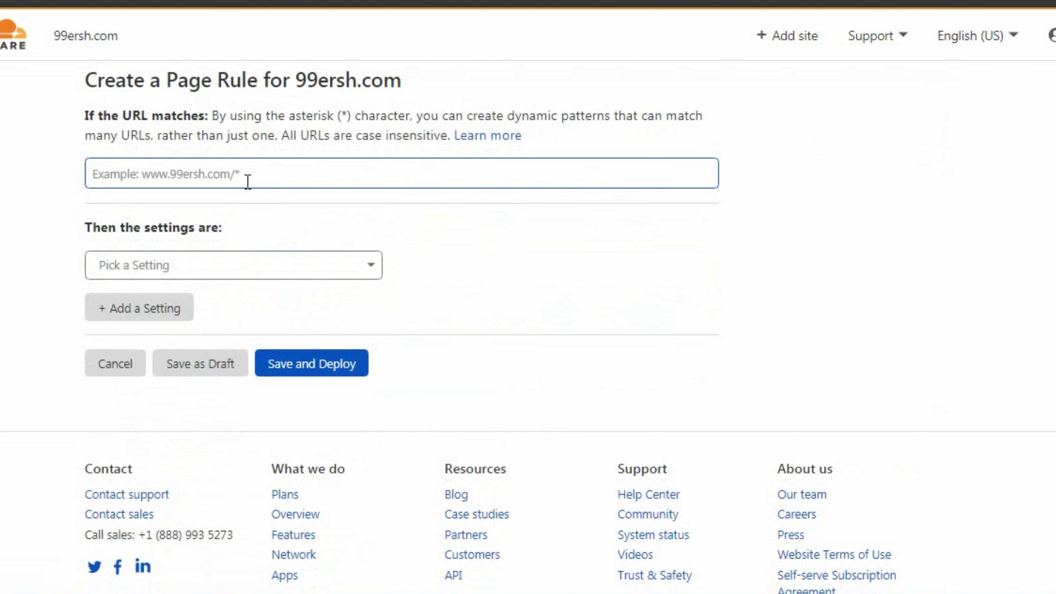
{"action": "type", "text": "99ersh.c"}
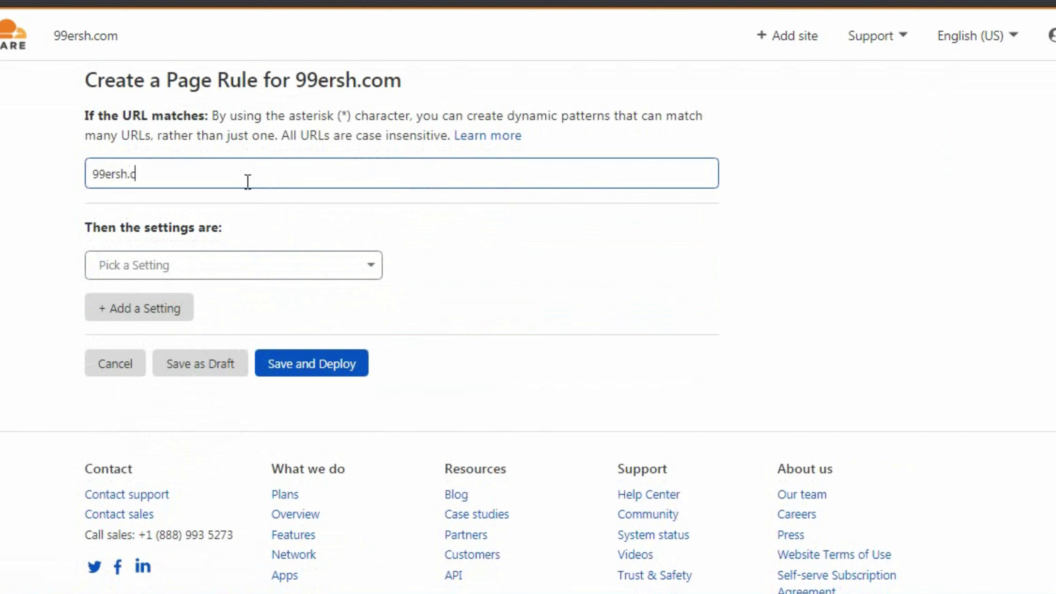
{"action": "type", "text": "om/*"}
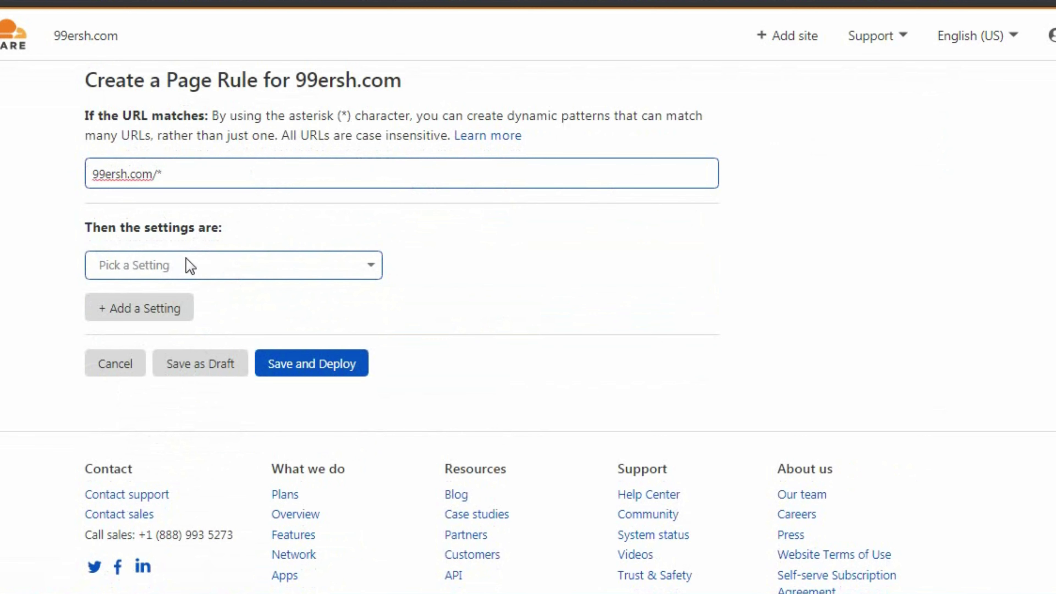
Set the page rule's Cache Level to Cache Everything, and save and deploy the rule
{"action": "left_click", "coordinate": [259, 271]}
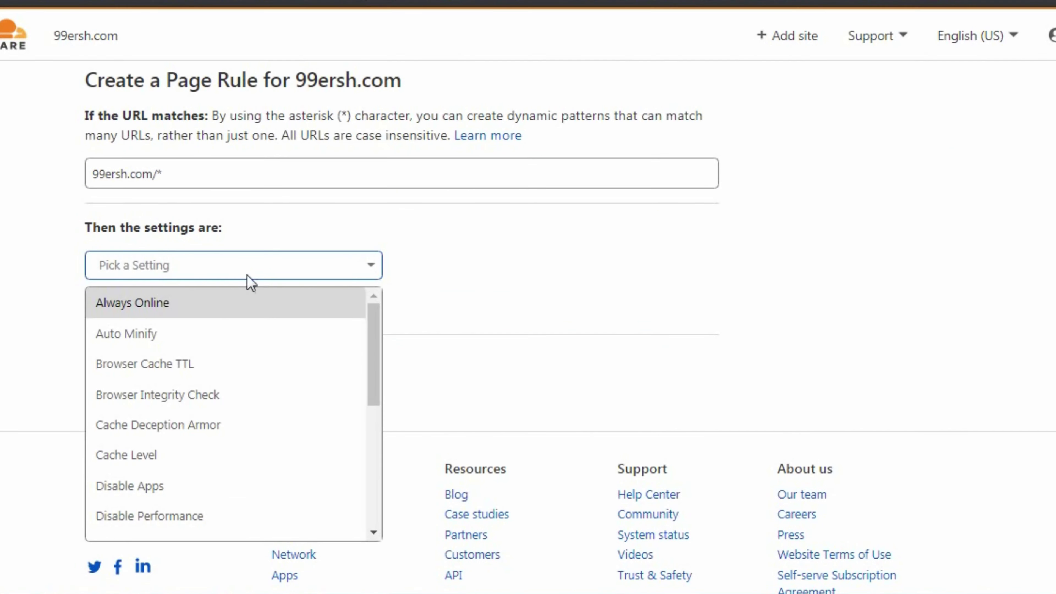
{"action": "left_click", "coordinate": [163, 458]}
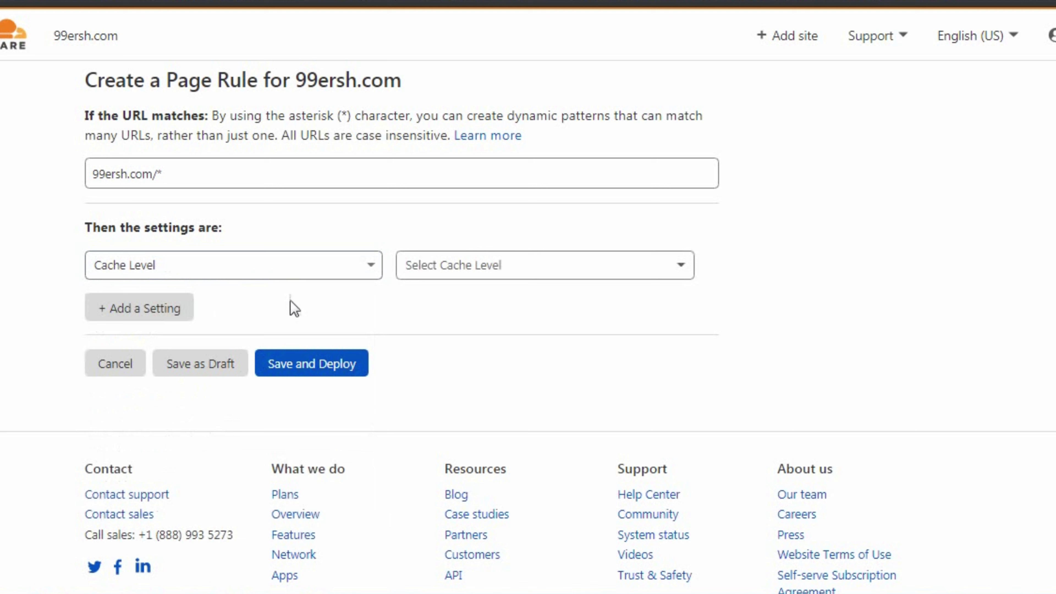
{"action": "left_click", "coordinate": [524, 274]}
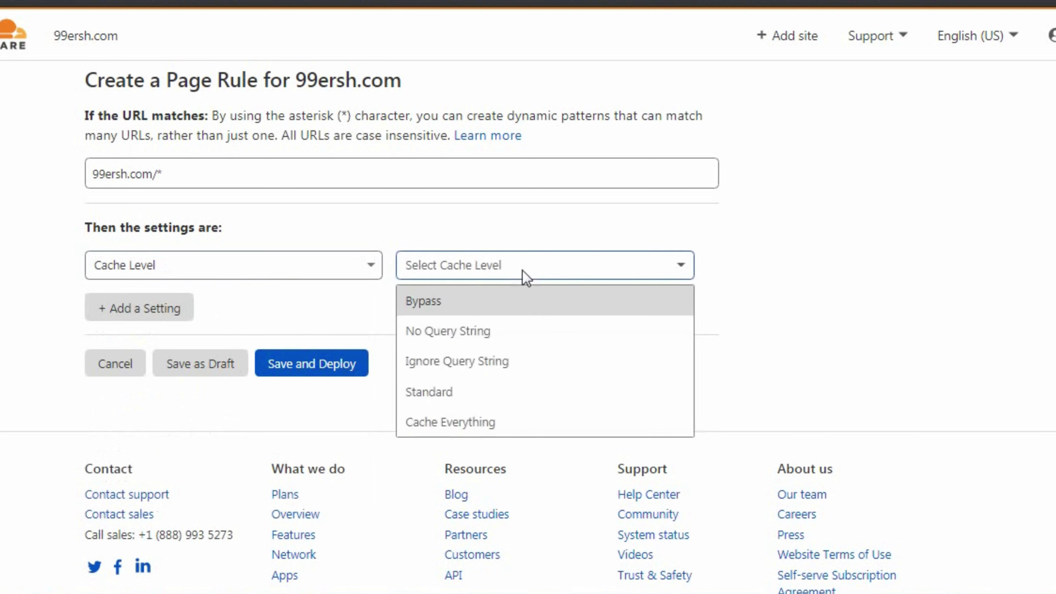
{"action": "left_click", "coordinate": [480, 422]}
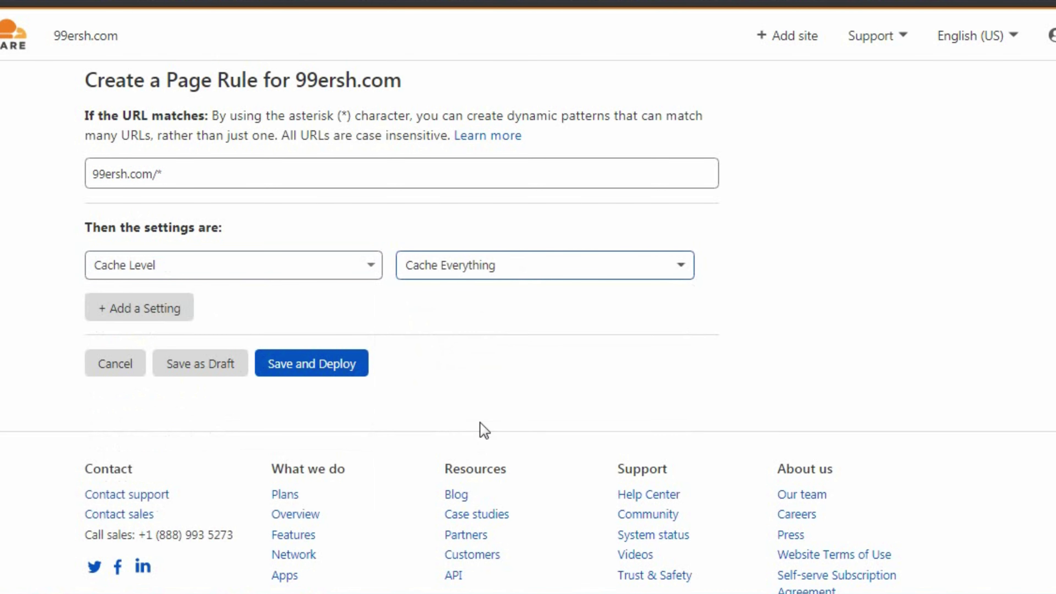
{"action": "left_click", "coordinate": [331, 373]}
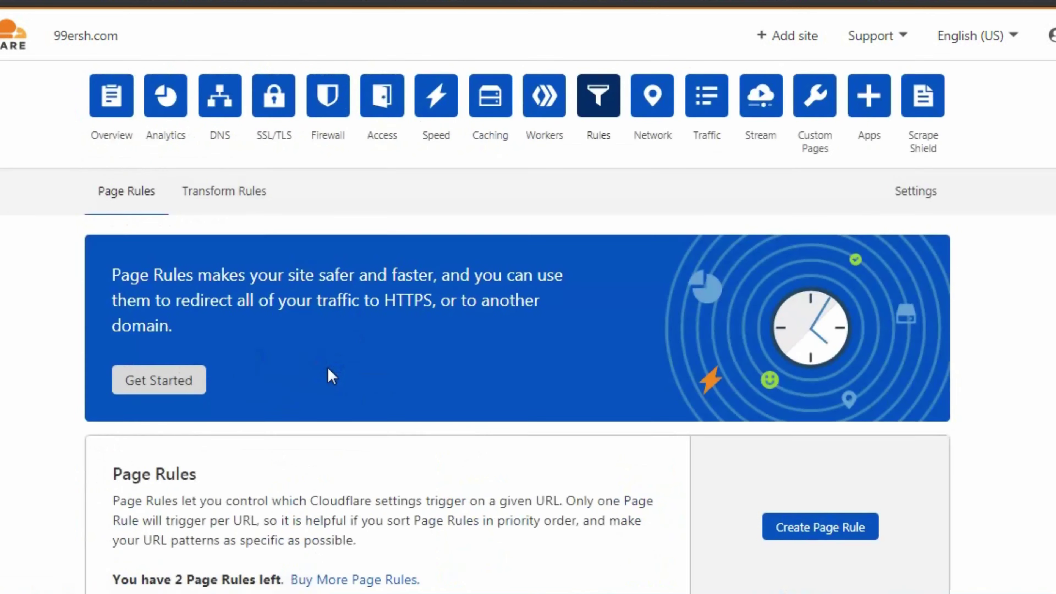
Start a second page rule for the site with the URL pattern 99ersh.com/wp-content/uploads
{"action": "scroll", "coordinate": [332, 381], "scroll_direction": "down", "scroll_amount": 4}
{"action": "scroll", "coordinate": [331, 385], "scroll_direction": "down", "scroll_amount": 4}
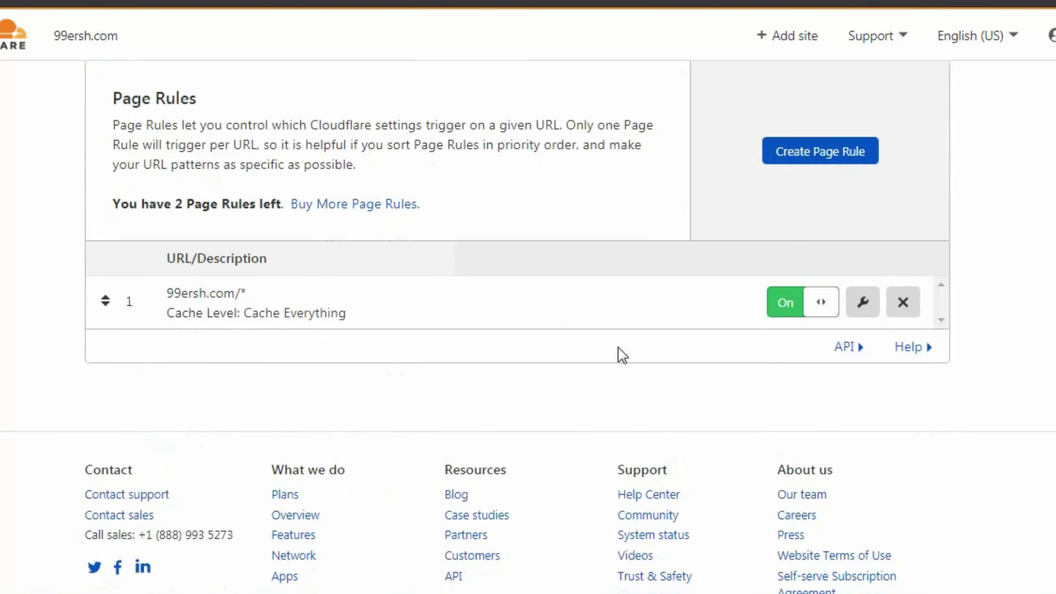
{"action": "left_click", "coordinate": [818, 158]}
{"action": "scroll", "coordinate": [356, 365], "scroll_direction": "down", "scroll_amount": 2}
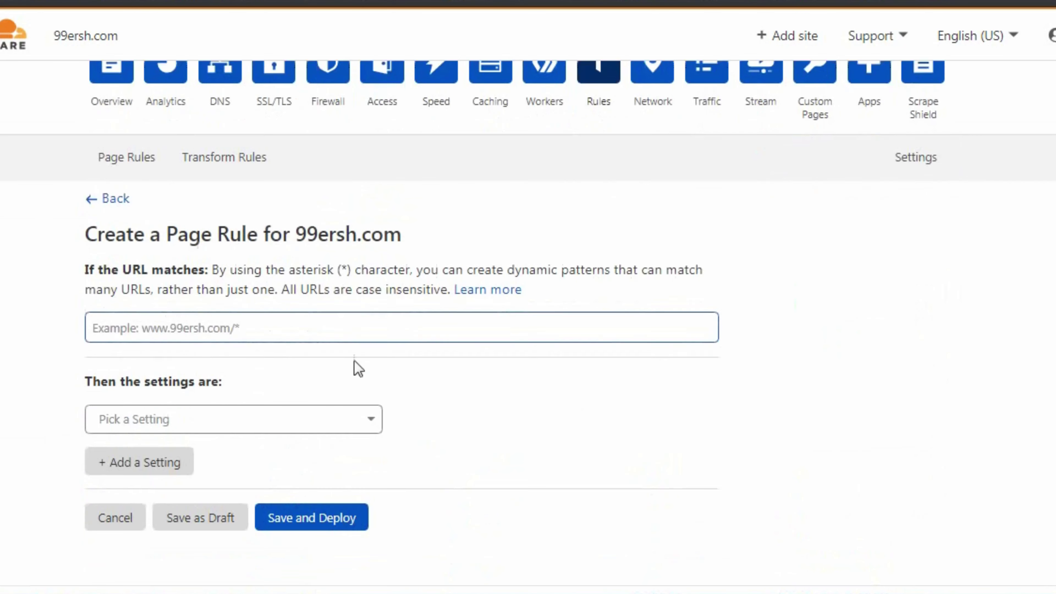
{"action": "left_click", "coordinate": [303, 266]}
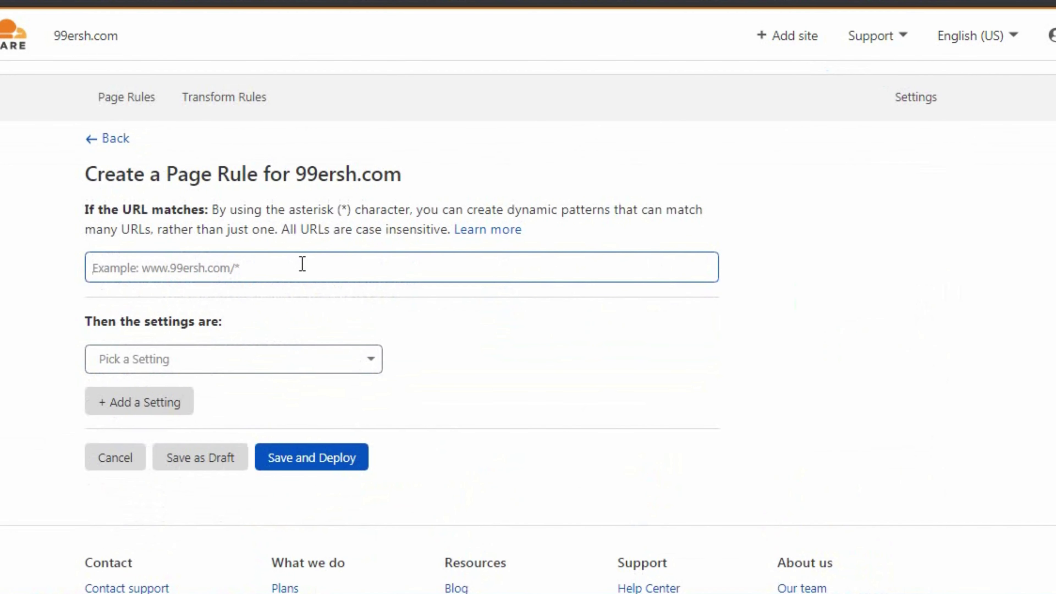
{"action": "type", "text": "9"}
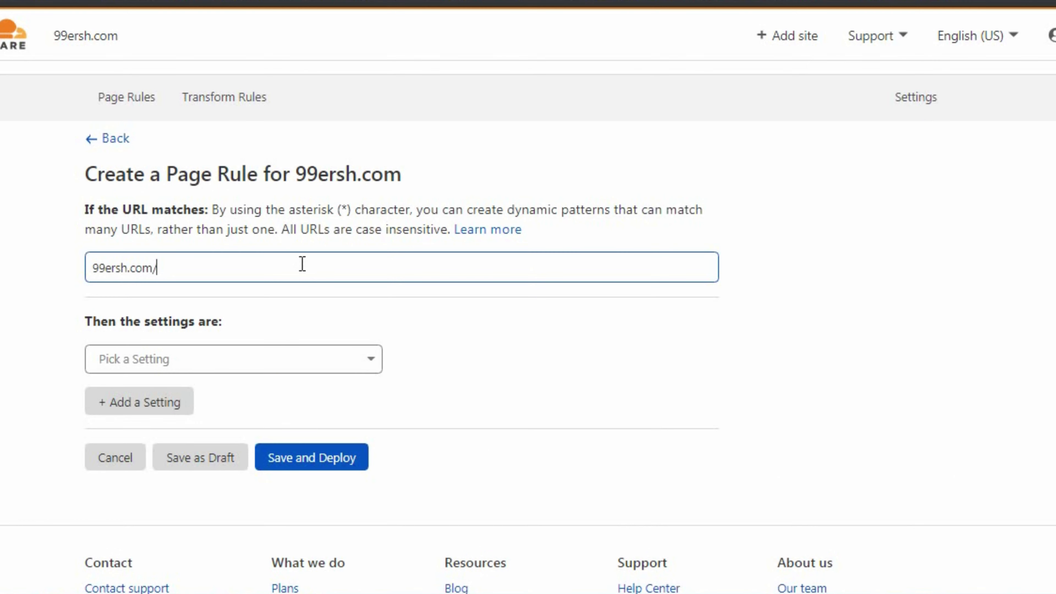
{"action": "type", "text": "9ersh.com/"}
{"action": "type", "text": "/wp-content/uploads"}
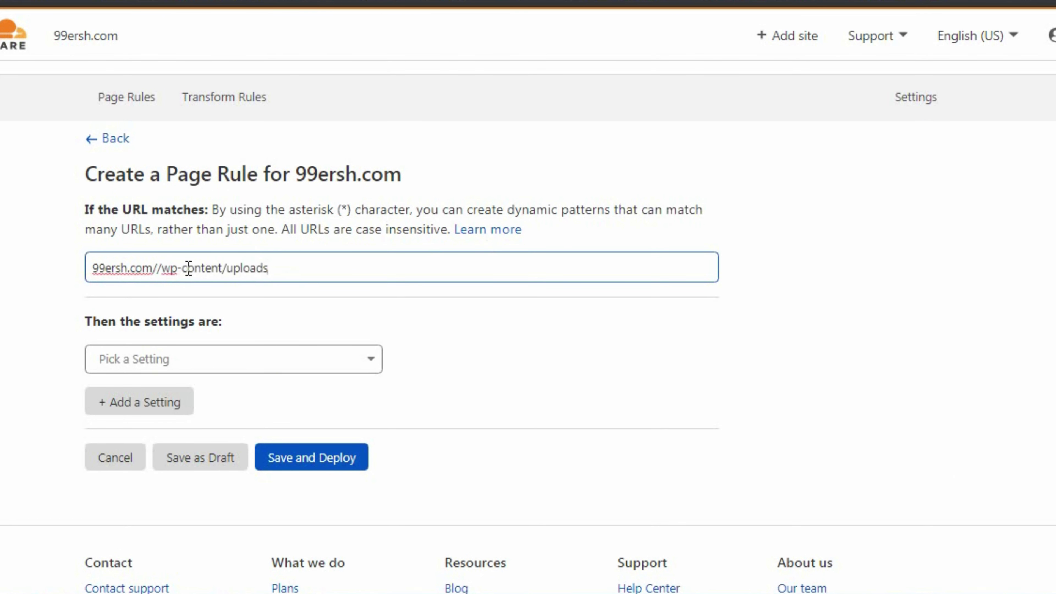
{"action": "key", "text": "BackSpace"}
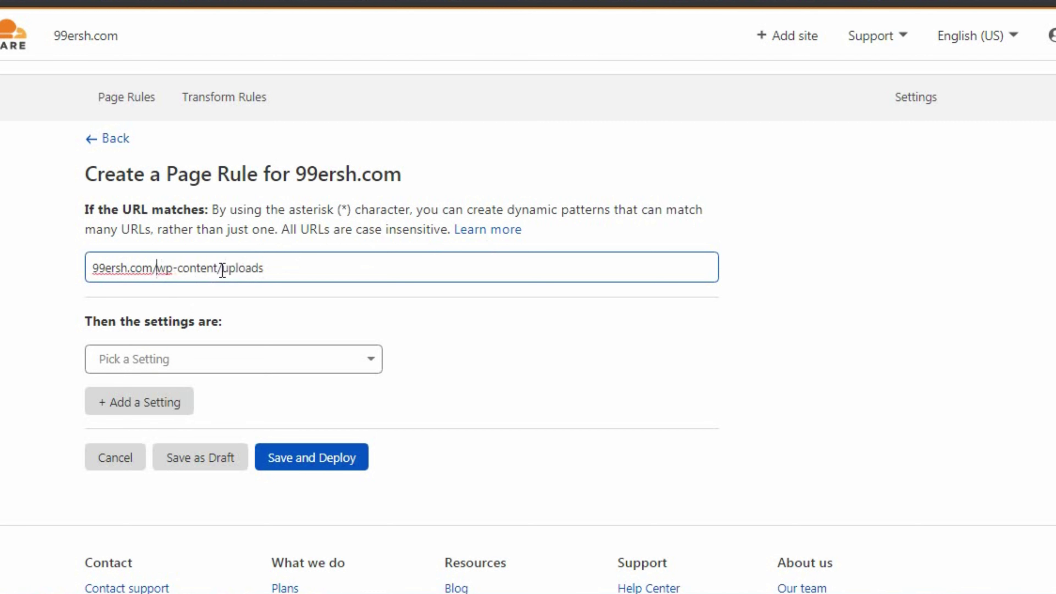
{"action": "key", "text": "Tab"}
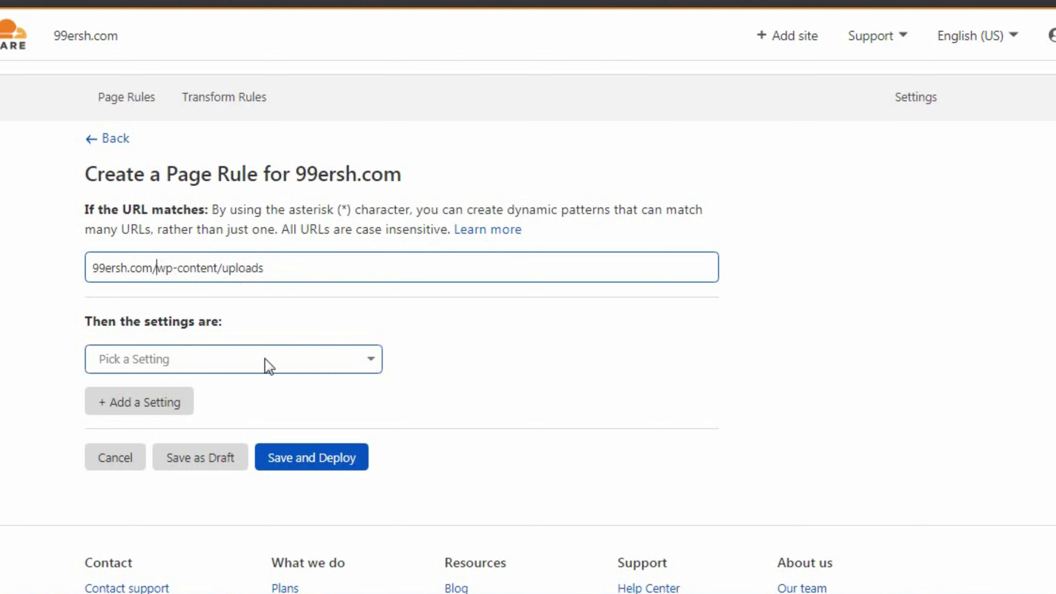
Add a Browser Cache TTL setting of a day to the uploads page rule
{"action": "left_click", "coordinate": [226, 366]}
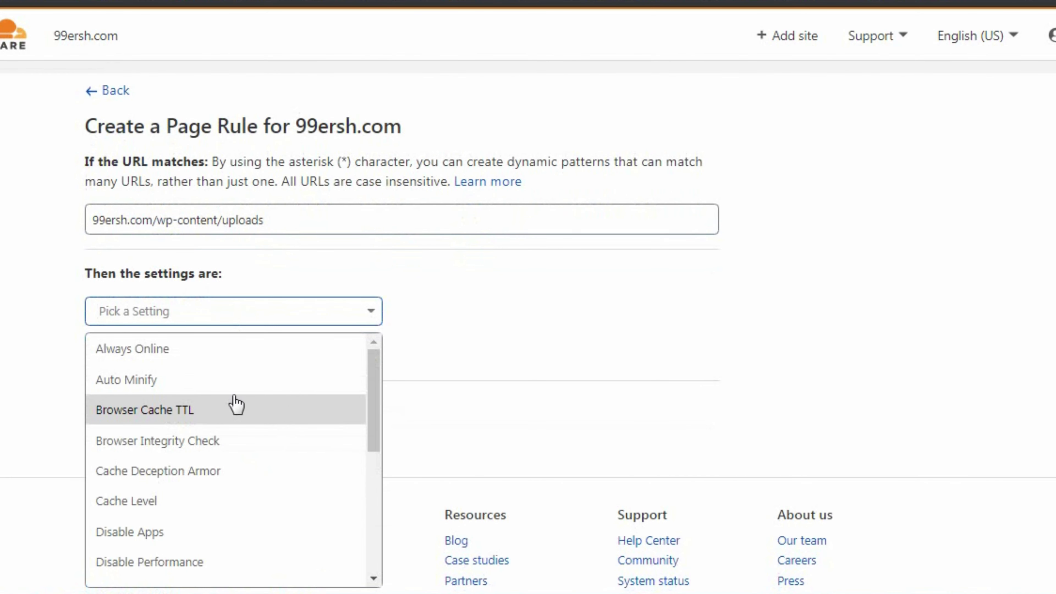
{"action": "left_click", "coordinate": [231, 418]}
{"action": "left_click", "coordinate": [457, 322]}
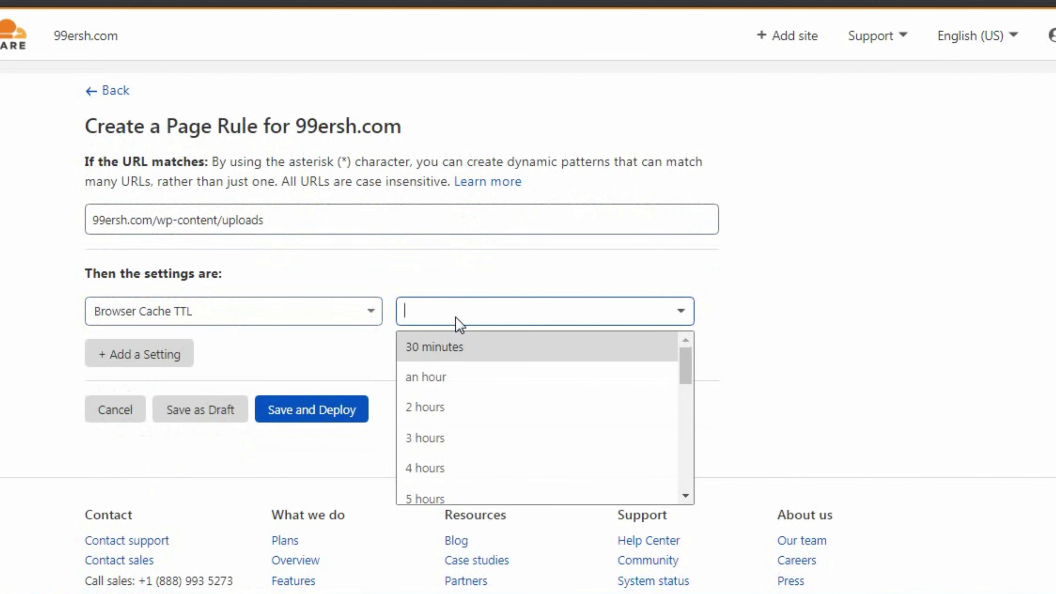
{"action": "scroll", "coordinate": [495, 389], "scroll_direction": "down", "scroll_amount": 6}
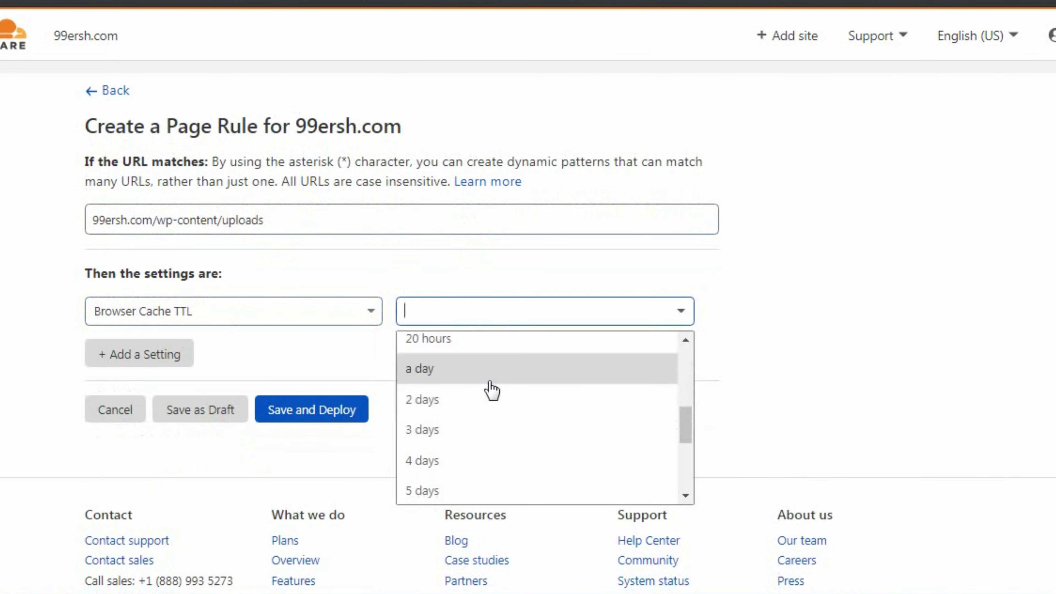
{"action": "left_click", "coordinate": [489, 371]}
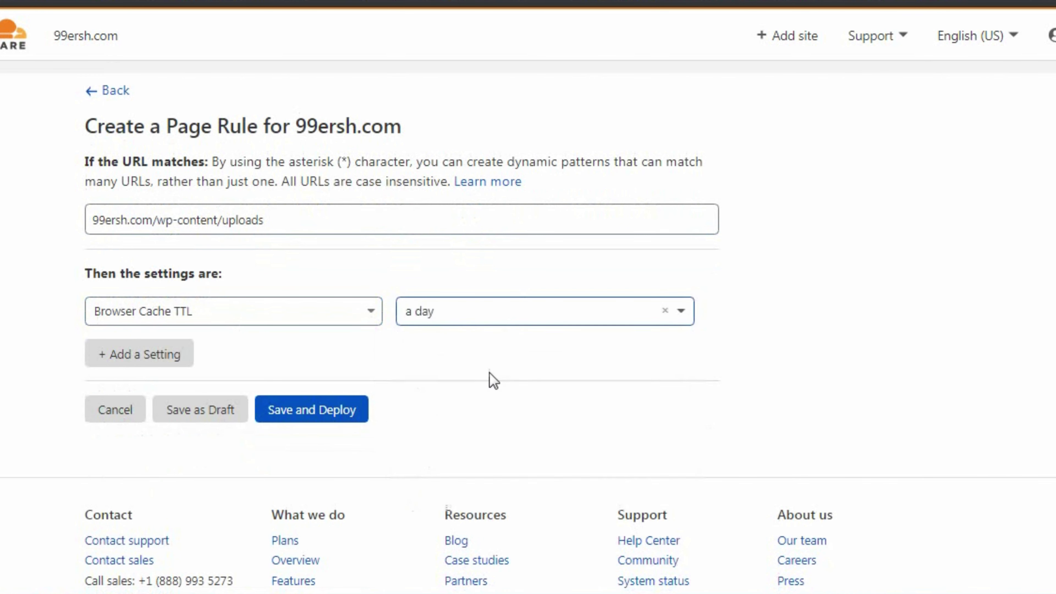
Add a Cache Level setting of Cache Everything to the uploads page rule
{"action": "left_click", "coordinate": [172, 353]}
{"action": "left_click", "coordinate": [173, 353]}
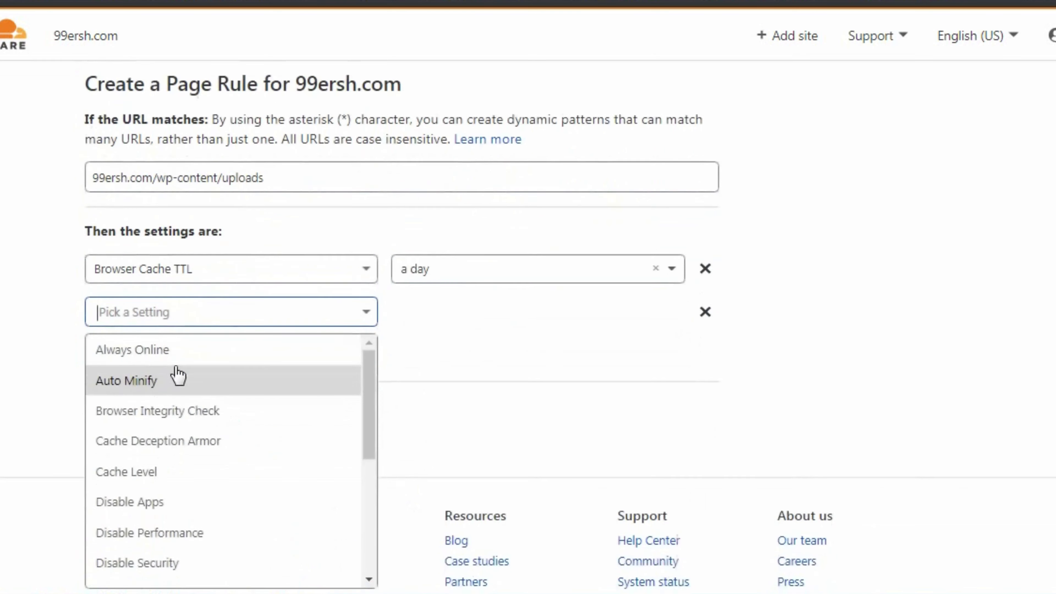
{"action": "left_click", "coordinate": [177, 471]}
{"action": "left_click", "coordinate": [411, 312]}
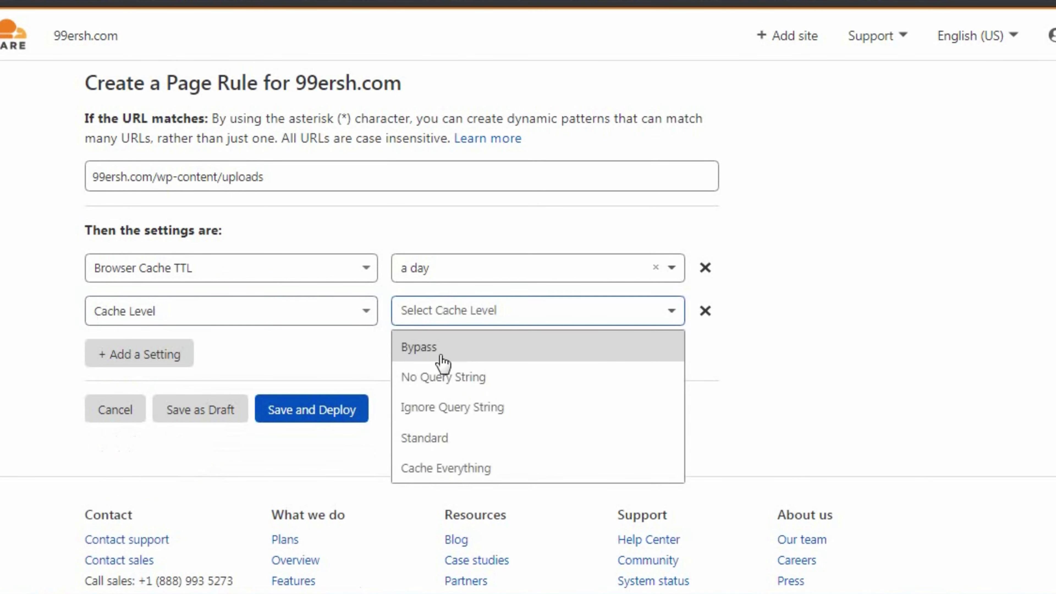
{"action": "left_click", "coordinate": [429, 469]}
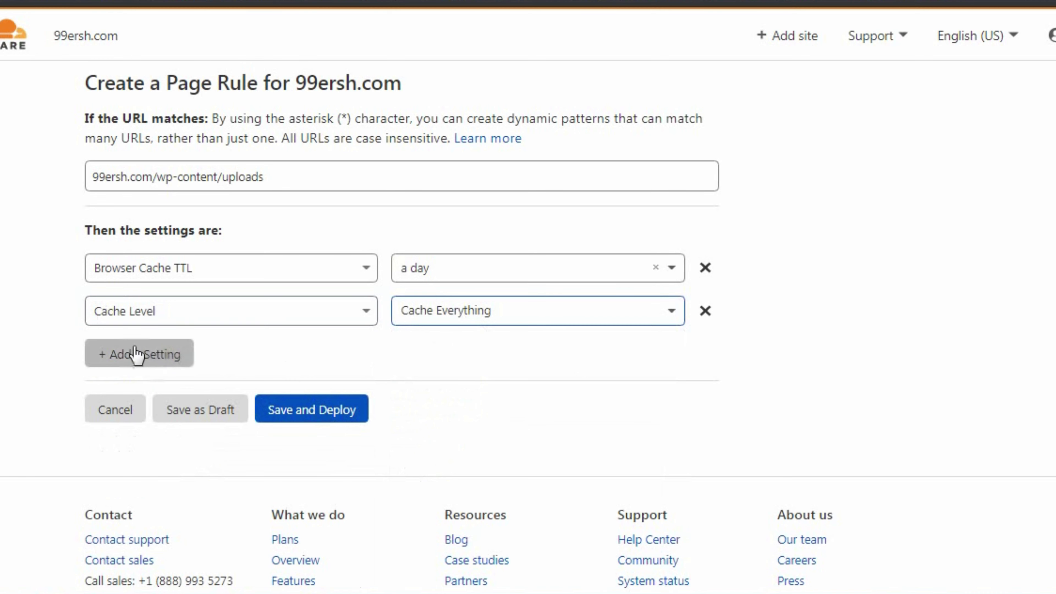
Add an Edge Cache TTL of a month to the uploads page rule, and save and deploy the rule
{"action": "left_click", "coordinate": [145, 362]}
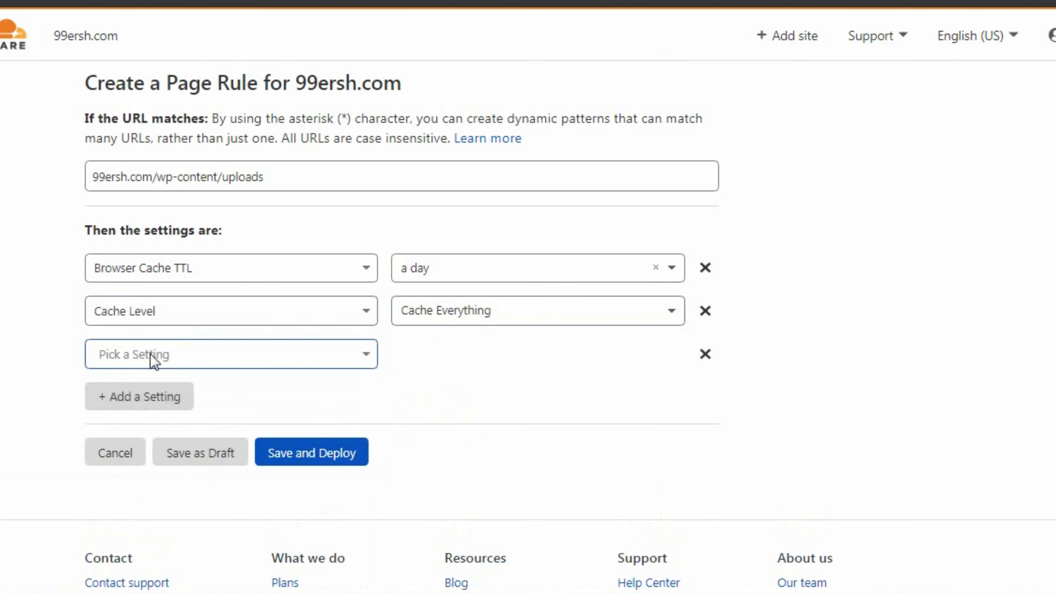
{"action": "left_click", "coordinate": [152, 359]}
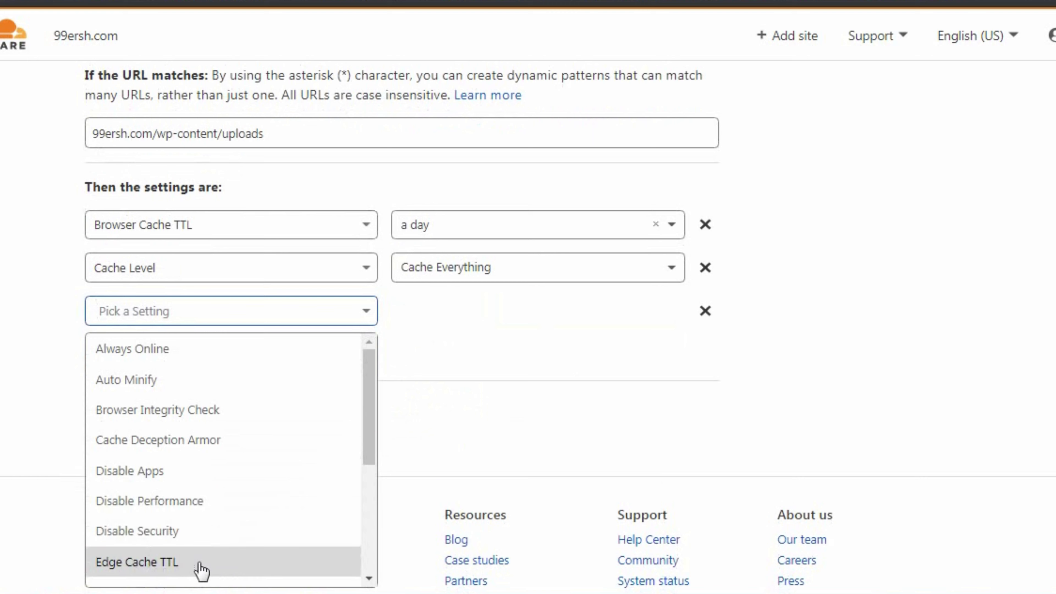
{"action": "key", "text": "Return"}
{"action": "left_click", "coordinate": [502, 317]}
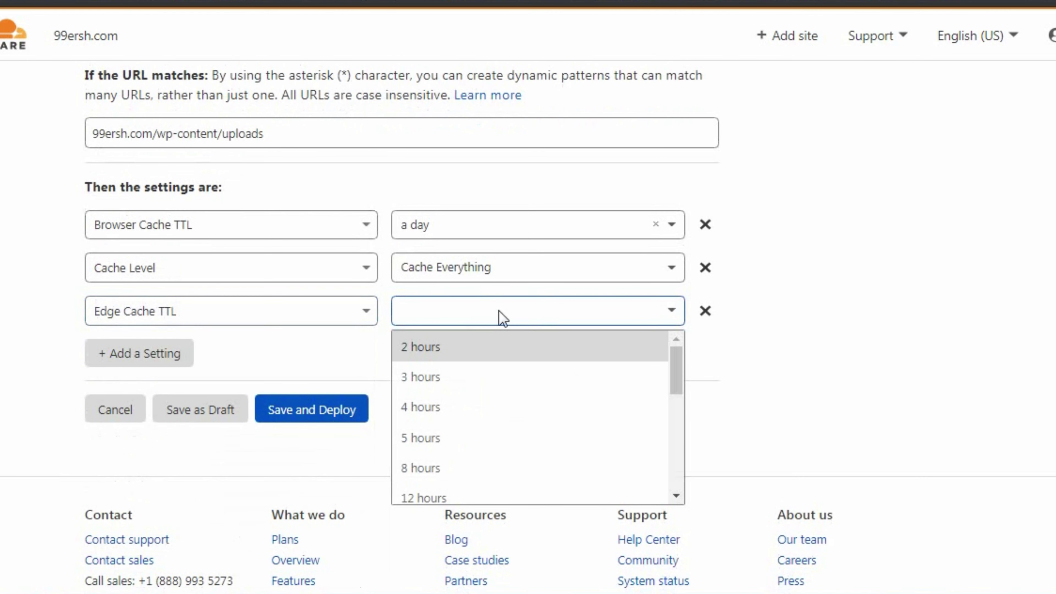
{"action": "scroll", "coordinate": [501, 370], "scroll_direction": "down", "scroll_amount": 8}
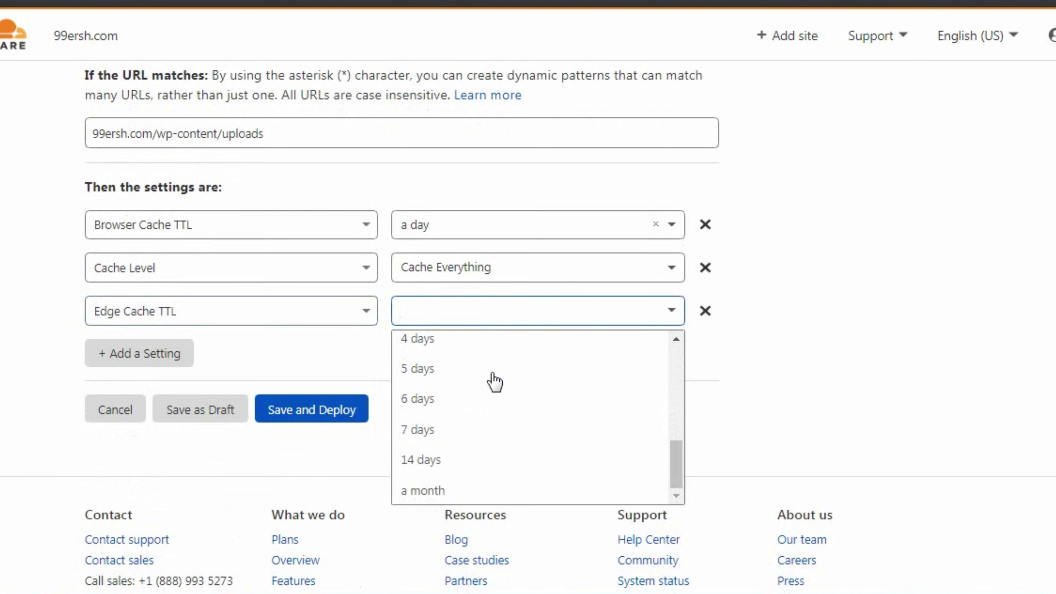
{"action": "left_click", "coordinate": [448, 487]}
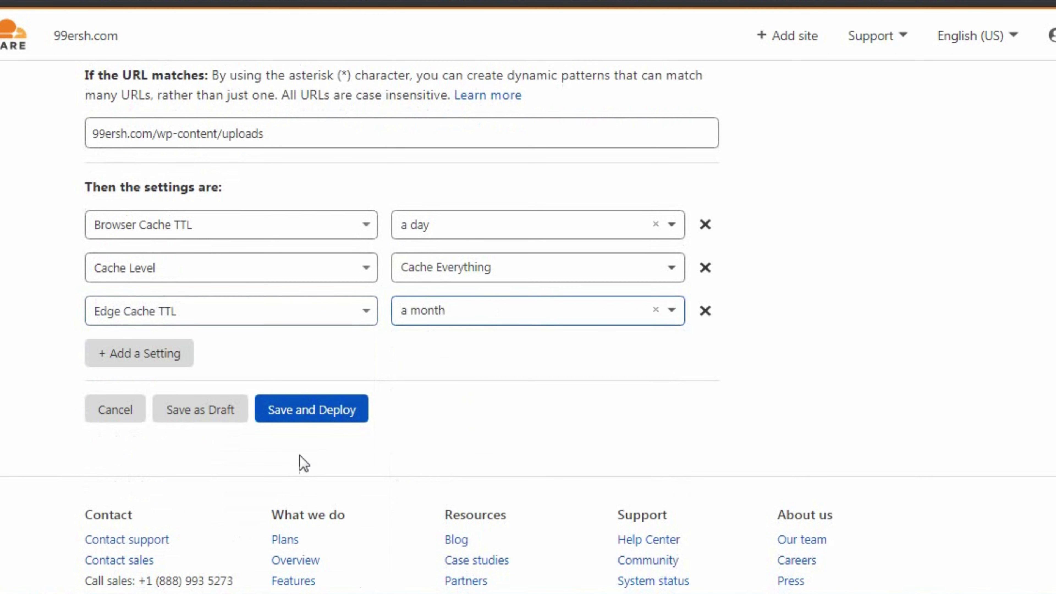
{"action": "left_click", "coordinate": [297, 417]}
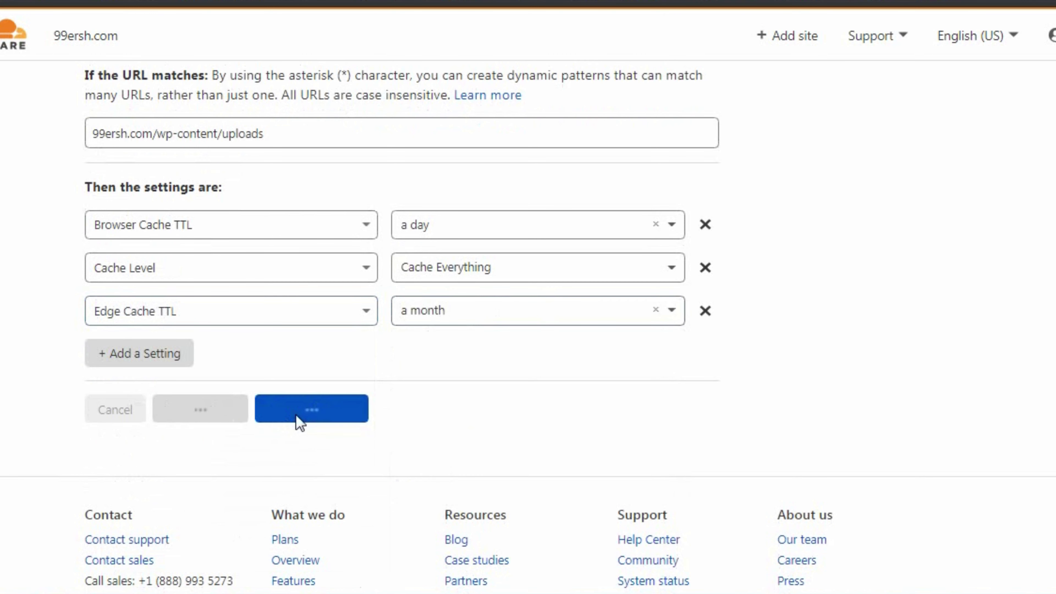
Start a third page rule for the site with the URL pattern 99ersh.com/wp-admin/*
{"action": "scroll", "coordinate": [297, 425], "scroll_direction": "down", "scroll_amount": 5}
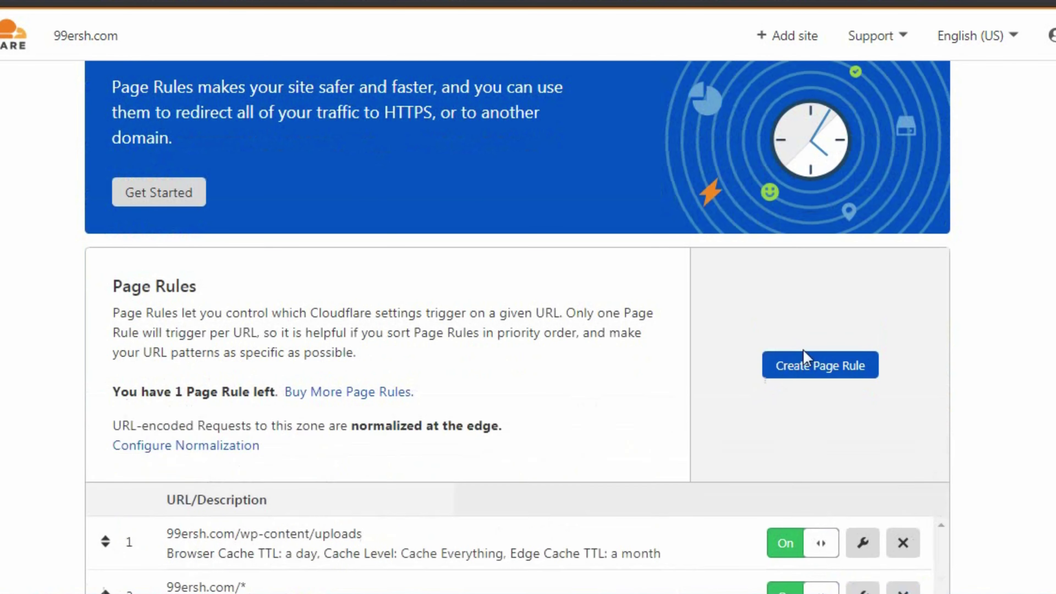
{"action": "left_click", "coordinate": [806, 368]}
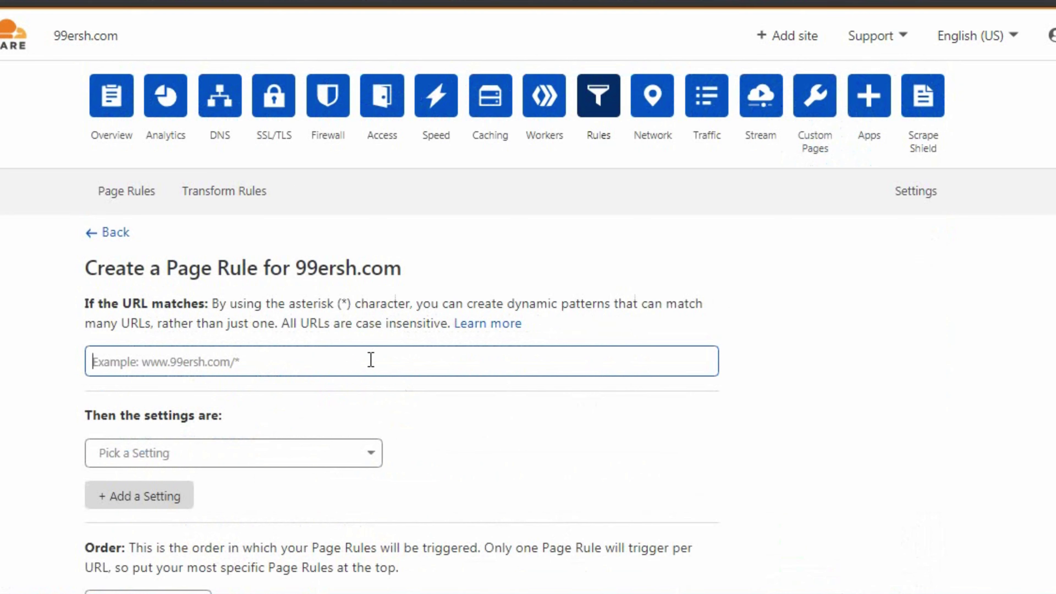
{"action": "type", "text": "99ersh.com/wp-admin"}
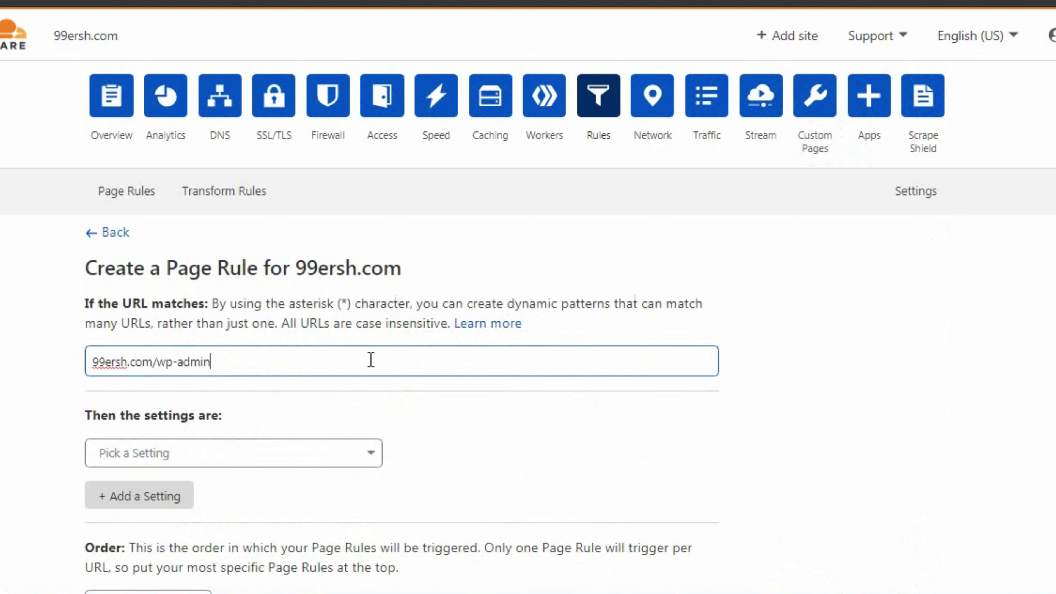
{"action": "scroll", "coordinate": [312, 227], "scroll_direction": "down", "scroll_amount": 3}
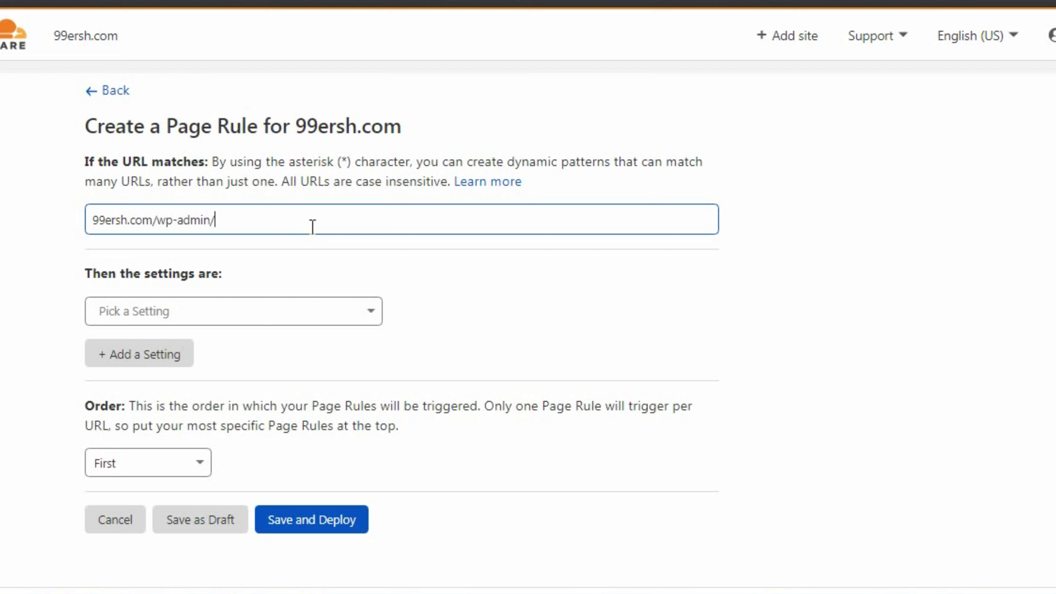
Add Browser Integrity Check turned on and Always Online turned off to the wp-admin page rule
{"action": "left_click", "coordinate": [327, 305]}
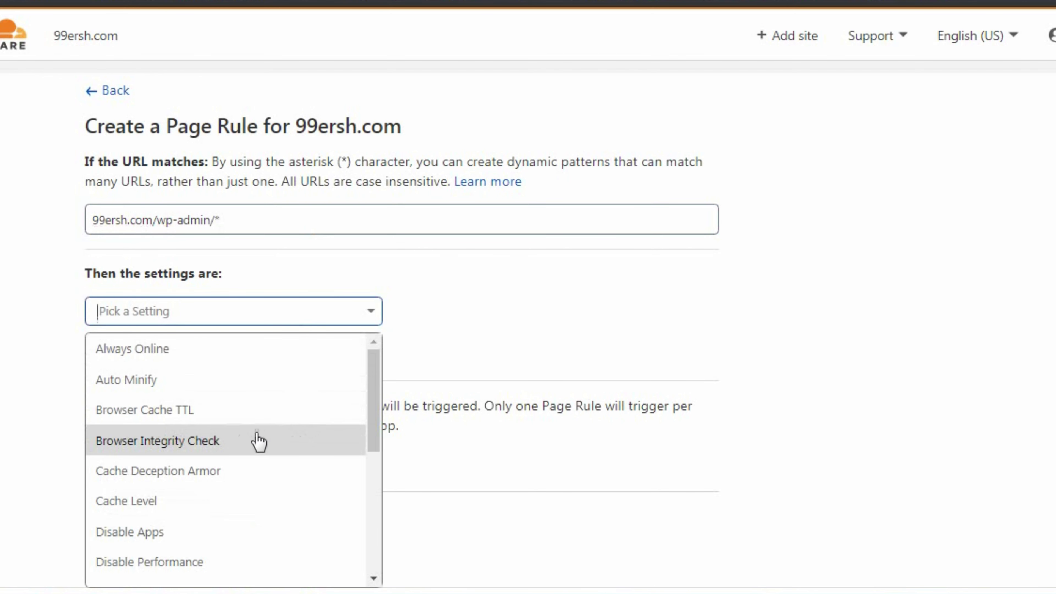
{"action": "left_click", "coordinate": [168, 441]}
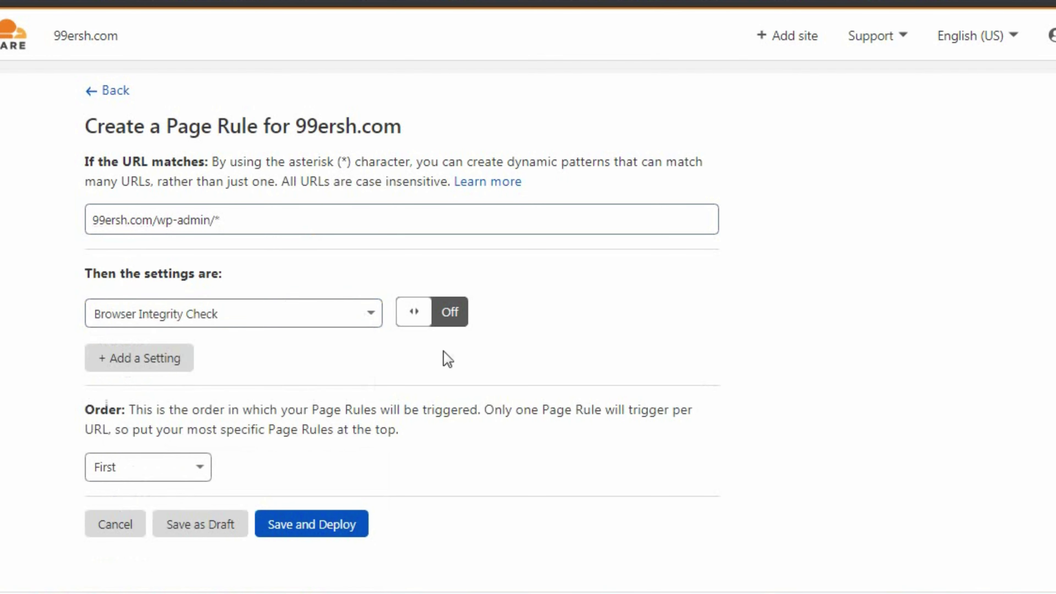
{"action": "left_click", "coordinate": [427, 320]}
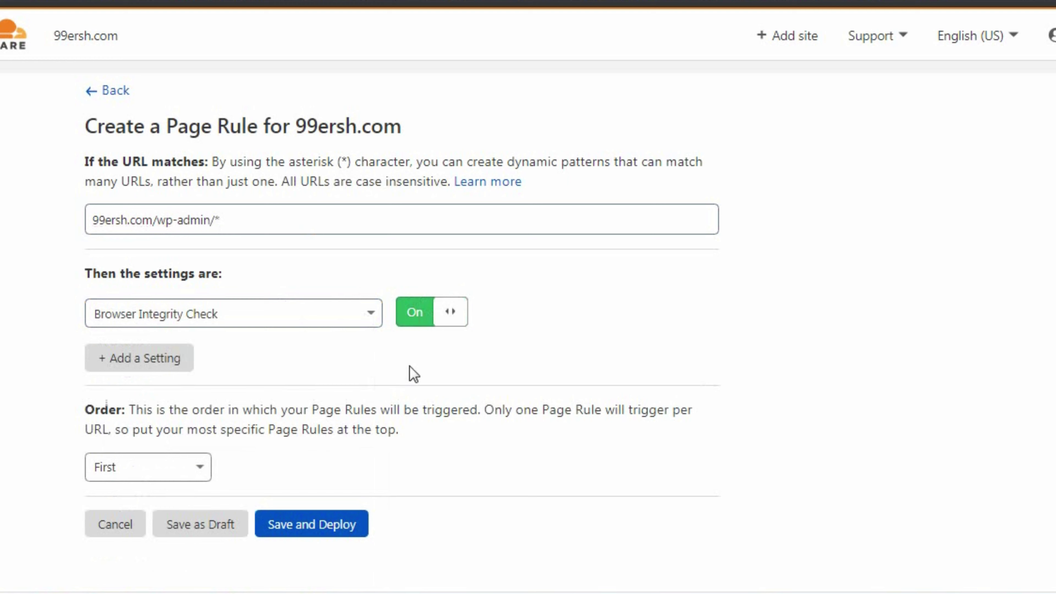
{"action": "scroll", "coordinate": [187, 345], "scroll_direction": "down", "scroll_amount": 1}
{"action": "left_click", "coordinate": [175, 311]}
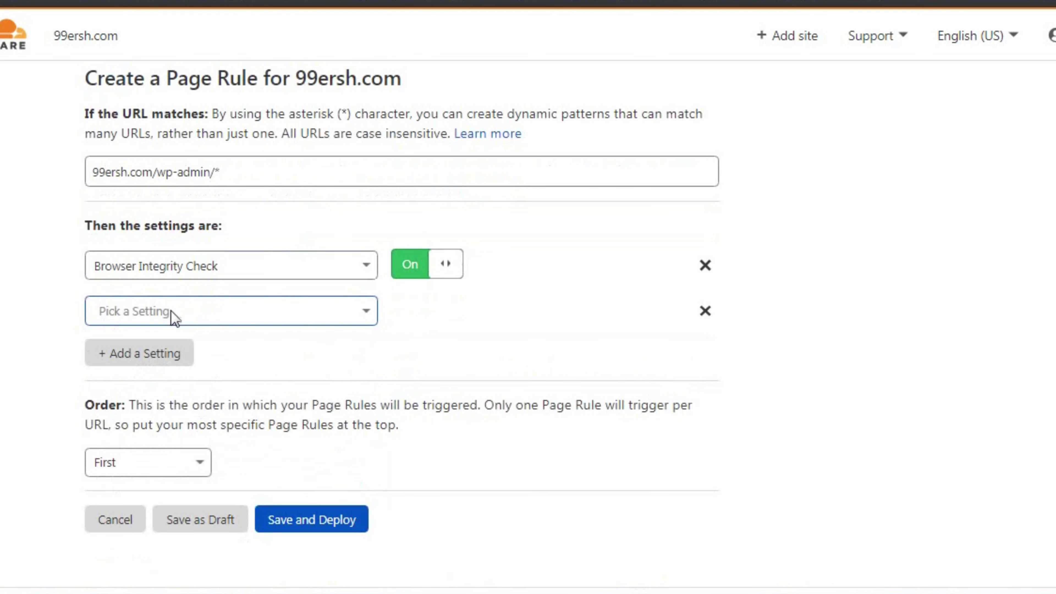
{"action": "left_click", "coordinate": [177, 312]}
{"action": "left_click", "coordinate": [214, 354]}
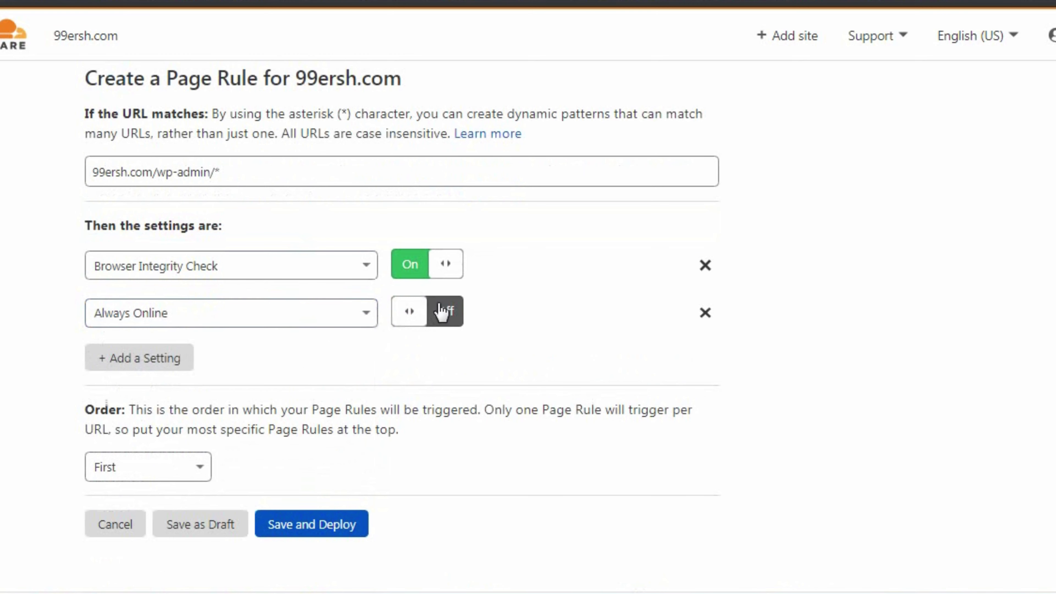
Add a Security Level setting of High to the wp-admin page rule
{"action": "left_click", "coordinate": [123, 366]}
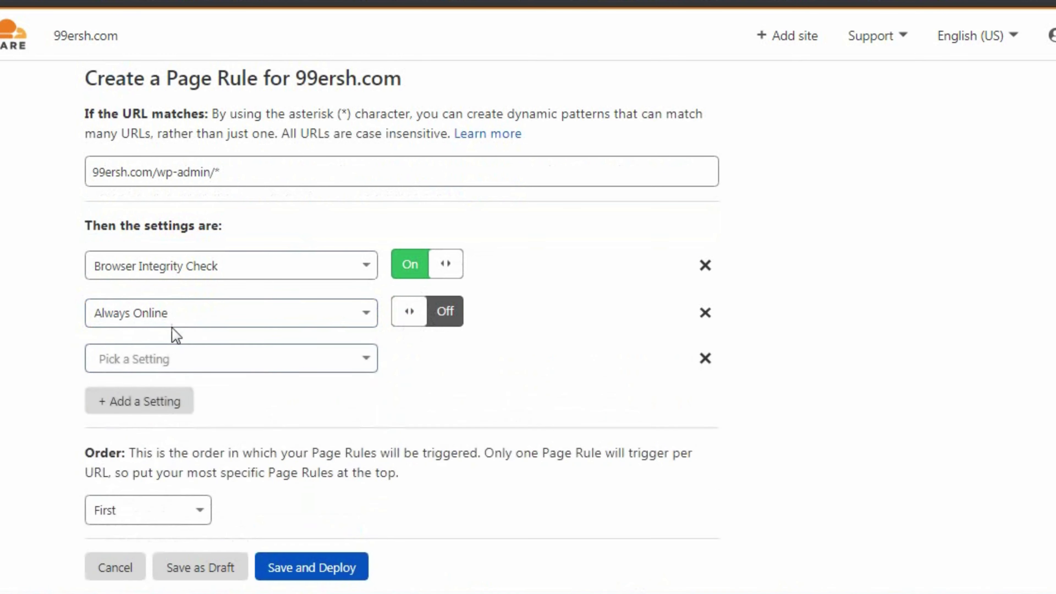
{"action": "left_click", "coordinate": [183, 359]}
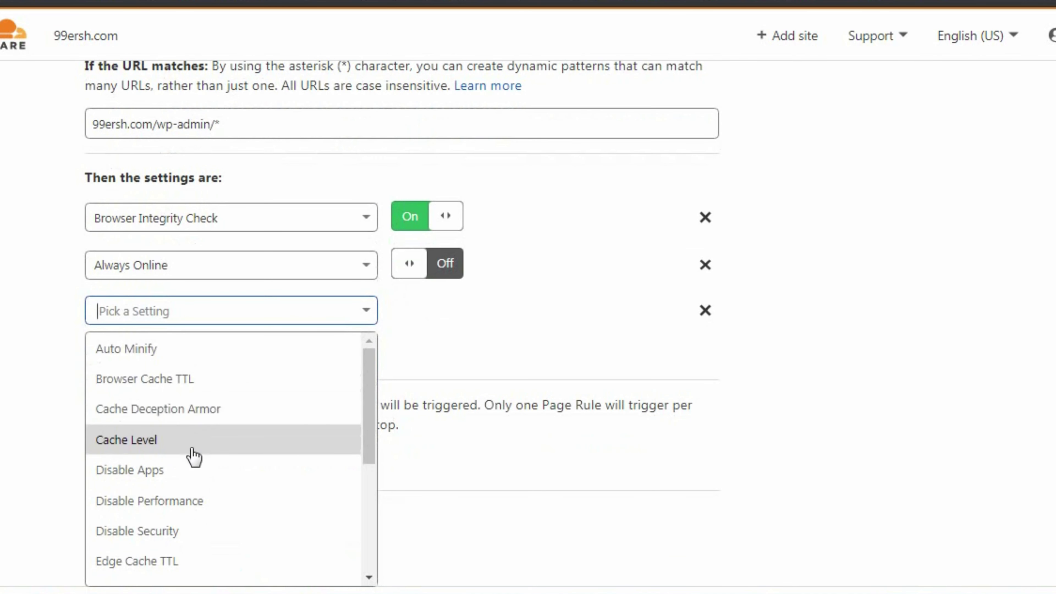
{"action": "scroll", "coordinate": [193, 462], "scroll_direction": "down", "scroll_amount": 5}
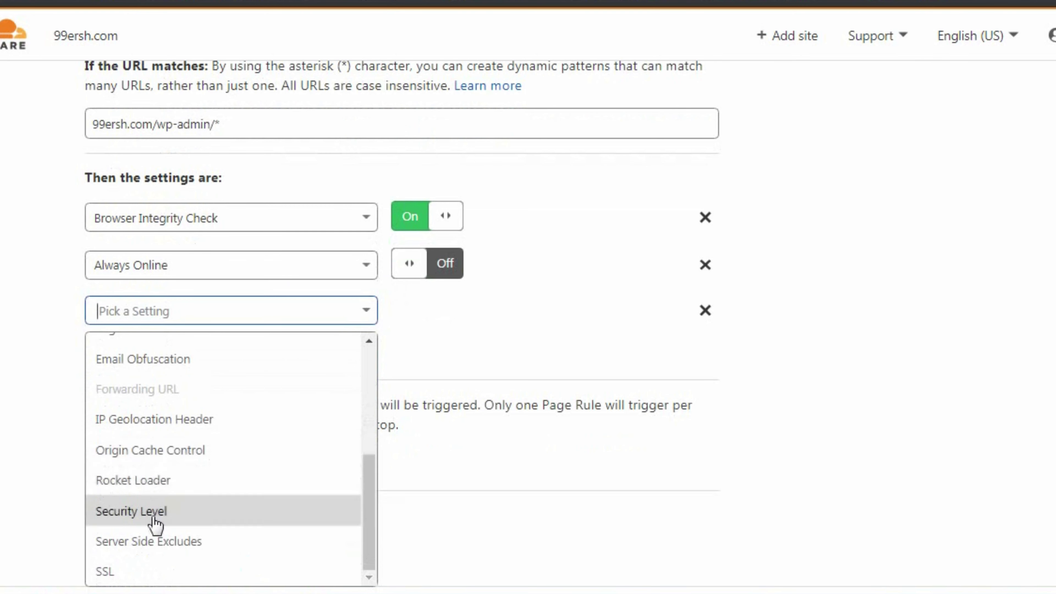
{"action": "left_click", "coordinate": [156, 516]}
{"action": "left_click", "coordinate": [504, 318]}
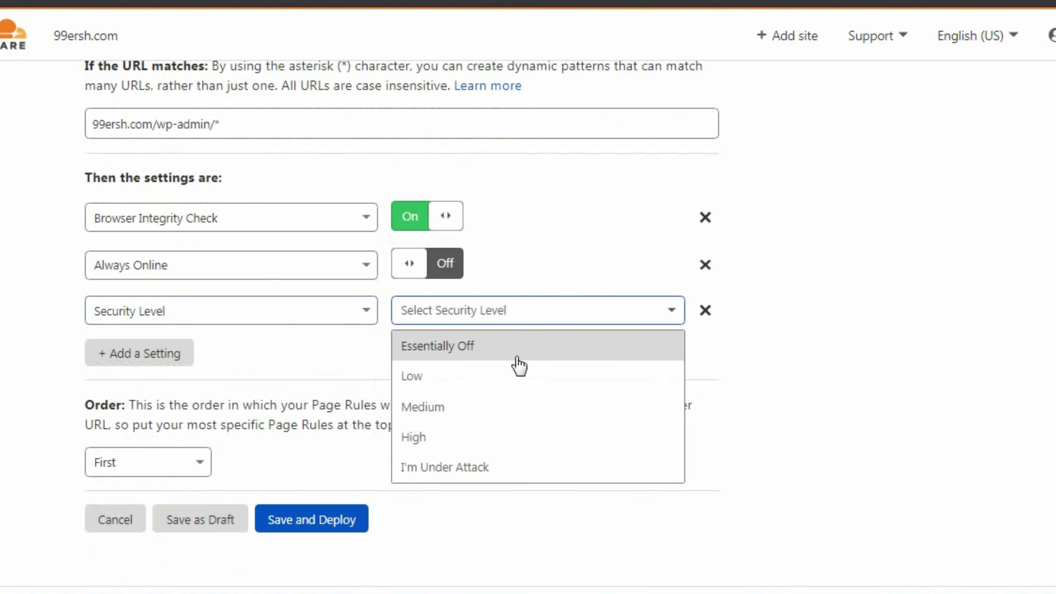
{"action": "left_click", "coordinate": [470, 447]}
Add a Cache Level setting of Bypass to the wp-admin page rule
{"action": "left_click", "coordinate": [181, 362]}
{"action": "left_click", "coordinate": [283, 353]}
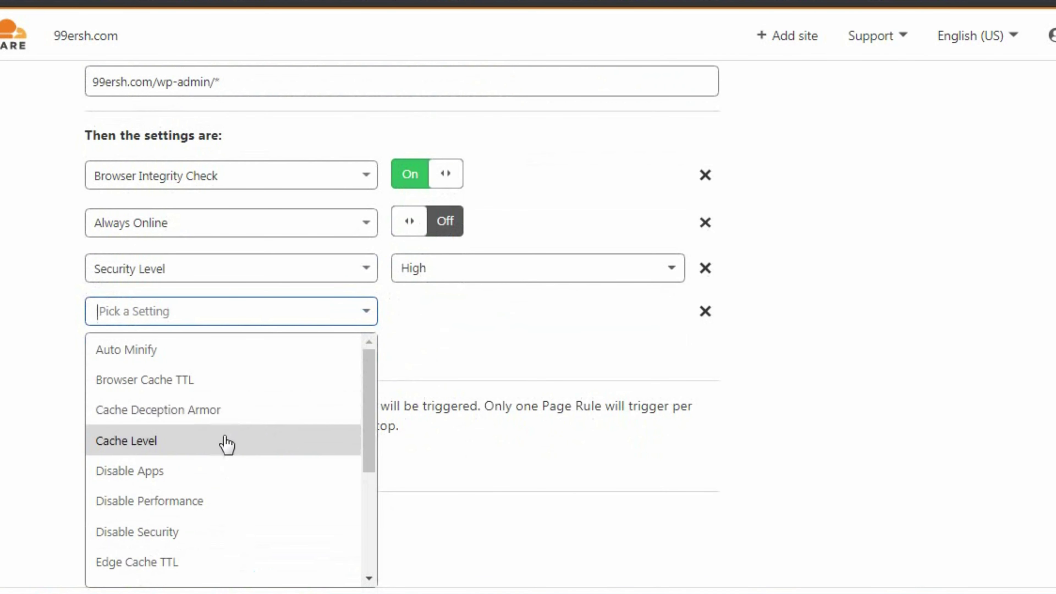
{"action": "scroll", "coordinate": [213, 465], "scroll_direction": "down", "scroll_amount": 3}
{"action": "scroll", "coordinate": [215, 462], "scroll_direction": "down", "scroll_amount": 1}
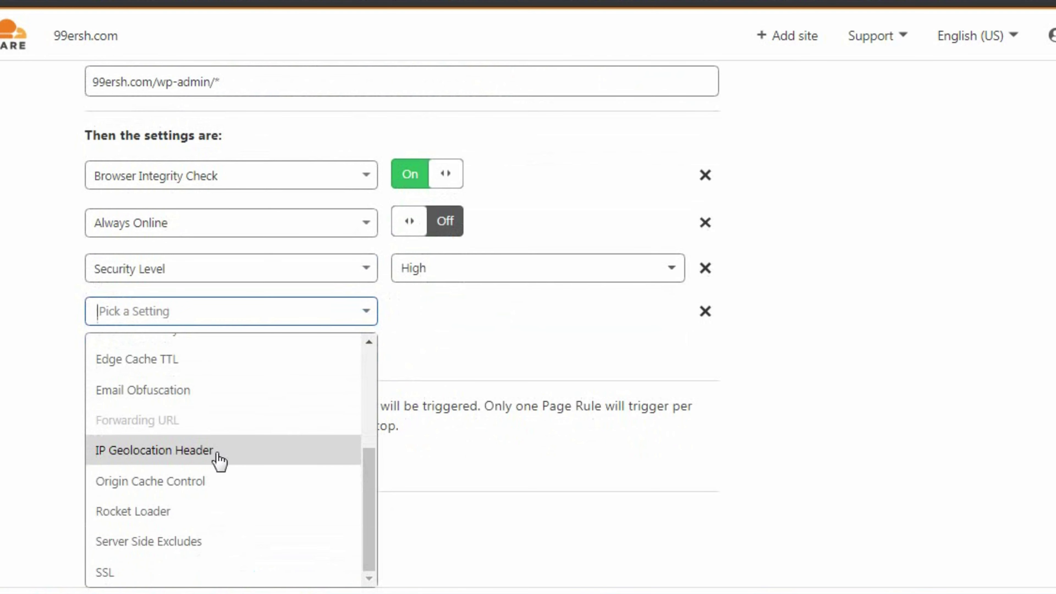
{"action": "scroll", "coordinate": [217, 455], "scroll_direction": "up", "scroll_amount": 3}
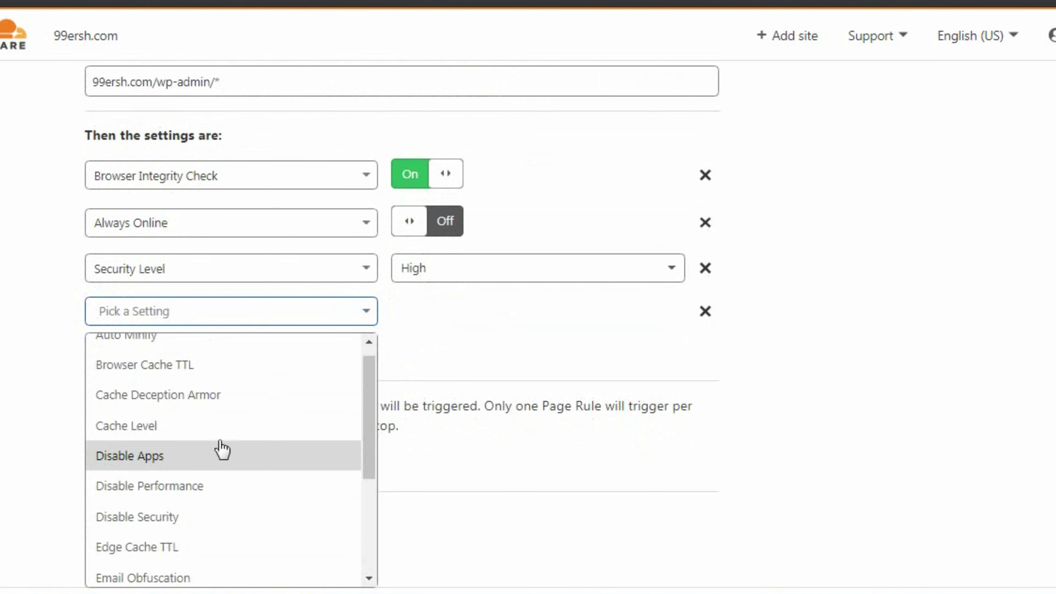
{"action": "left_click", "coordinate": [191, 440]}
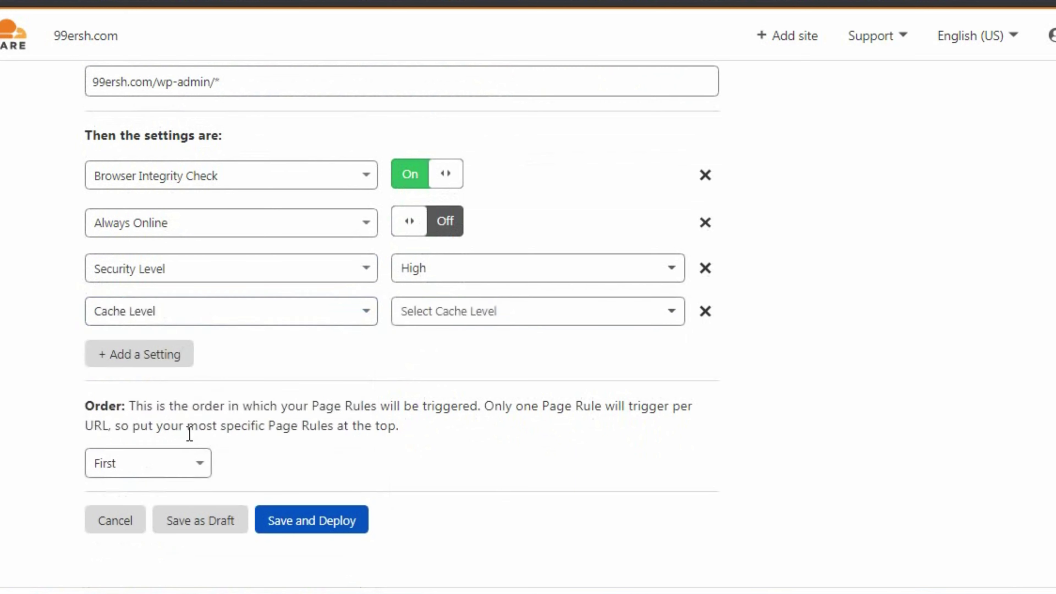
{"action": "left_click", "coordinate": [432, 314]}
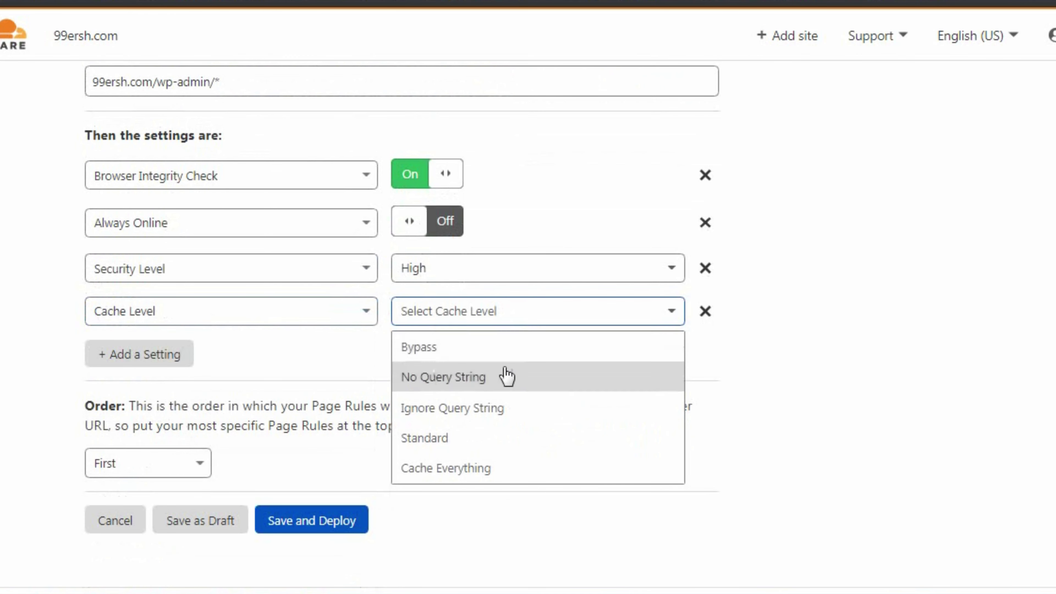
{"action": "left_click", "coordinate": [456, 353]}
Add the Disable Apps and Disable Performance settings to the wp-admin page rule, and save and deploy the rule
{"action": "left_click", "coordinate": [139, 354]}
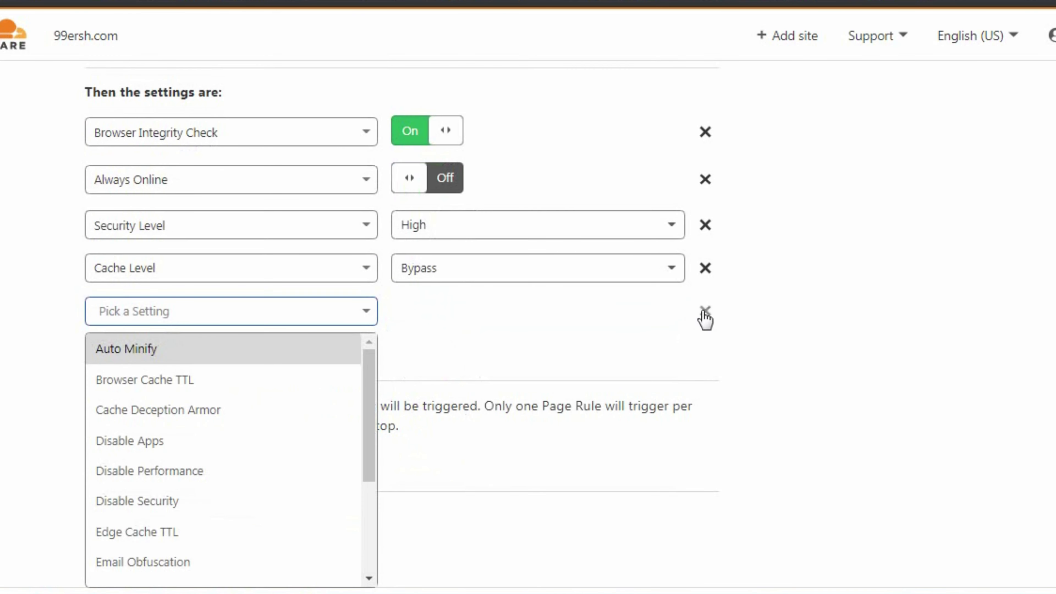
{"action": "left_click", "coordinate": [170, 441]}
{"action": "left_click", "coordinate": [171, 354]}
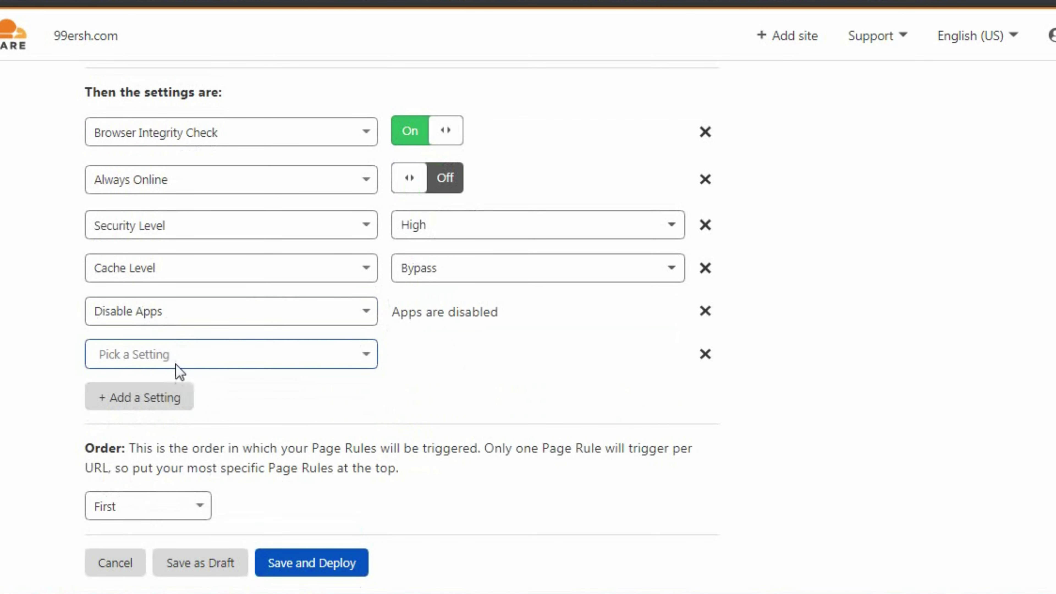
{"action": "left_click", "coordinate": [188, 363]}
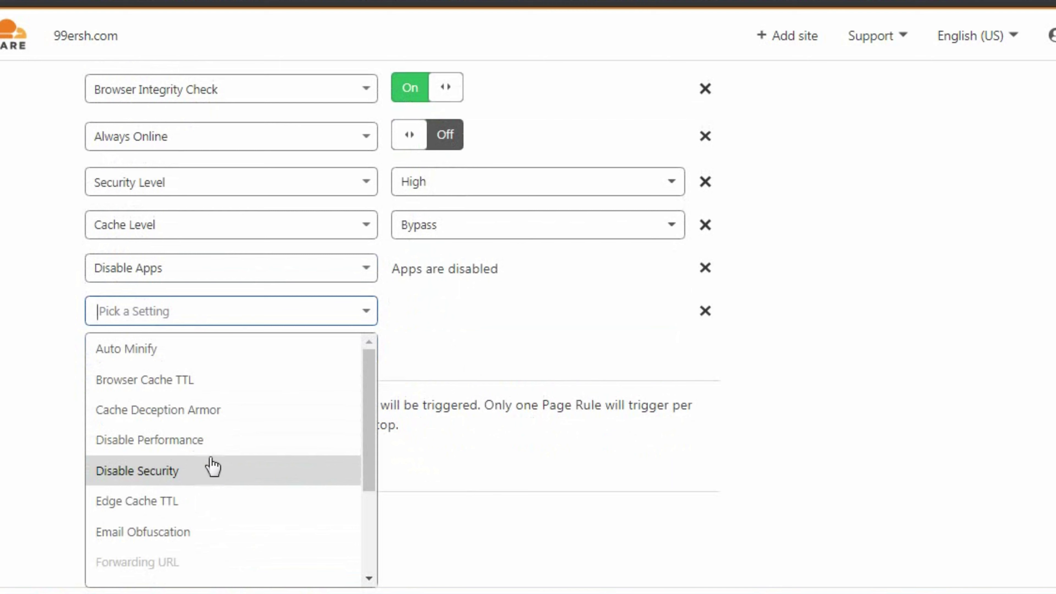
{"action": "left_click", "coordinate": [200, 444]}
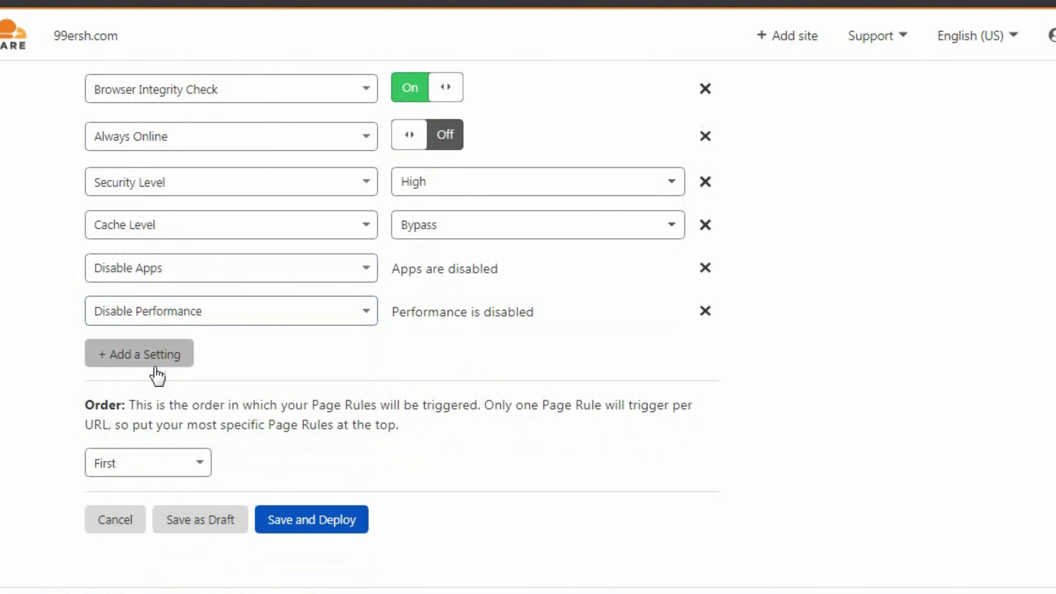
{"action": "left_click", "coordinate": [297, 518]}
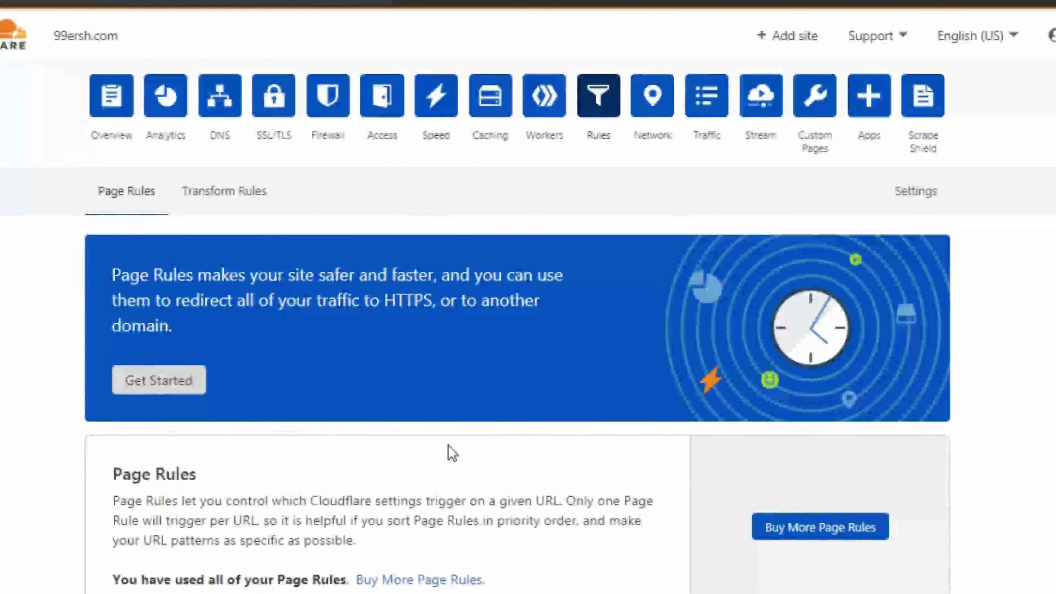
Review the order, URL patterns and settings of the wp-admin, wp-content/uploads and whole-site page rules
{"action": "scroll", "coordinate": [452, 452], "scroll_direction": "down", "scroll_amount": 4}
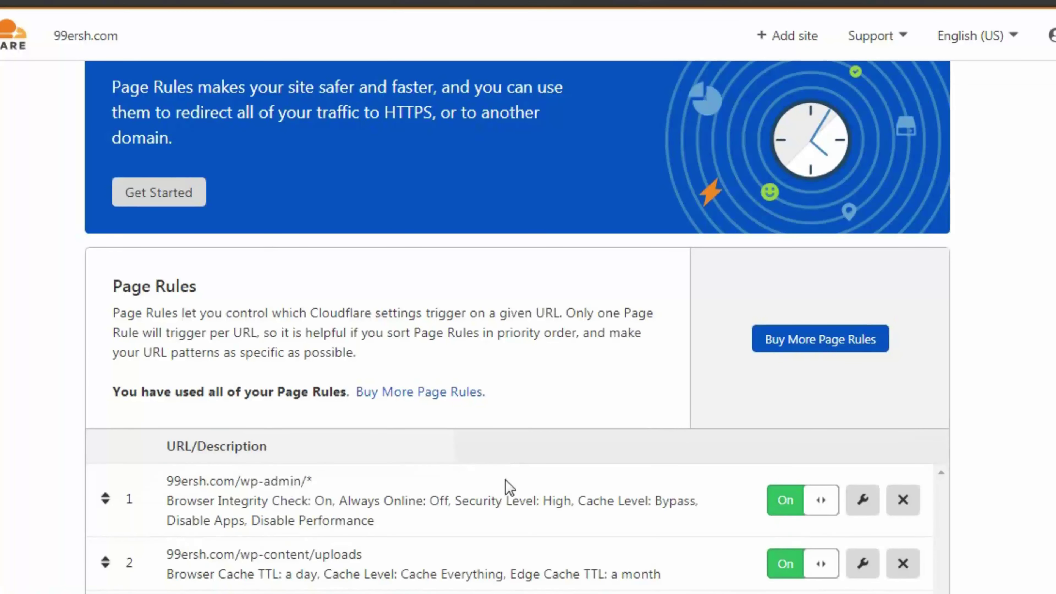
{"action": "scroll", "coordinate": [455, 478], "scroll_direction": "down", "scroll_amount": 6}
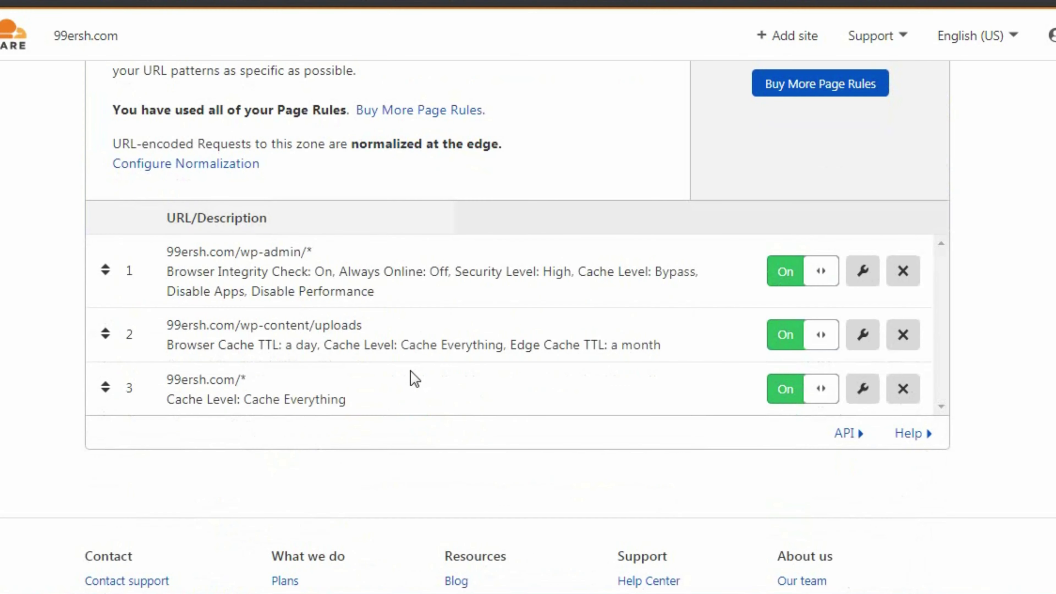
{"action": "left_click_drag", "start_coordinate": [102, 336], "coordinate": [125, 422]}
{"action": "left_click_drag", "start_coordinate": [175, 252], "coordinate": [282, 254]}
{"action": "left_click_drag", "start_coordinate": [250, 325], "coordinate": [347, 325]}
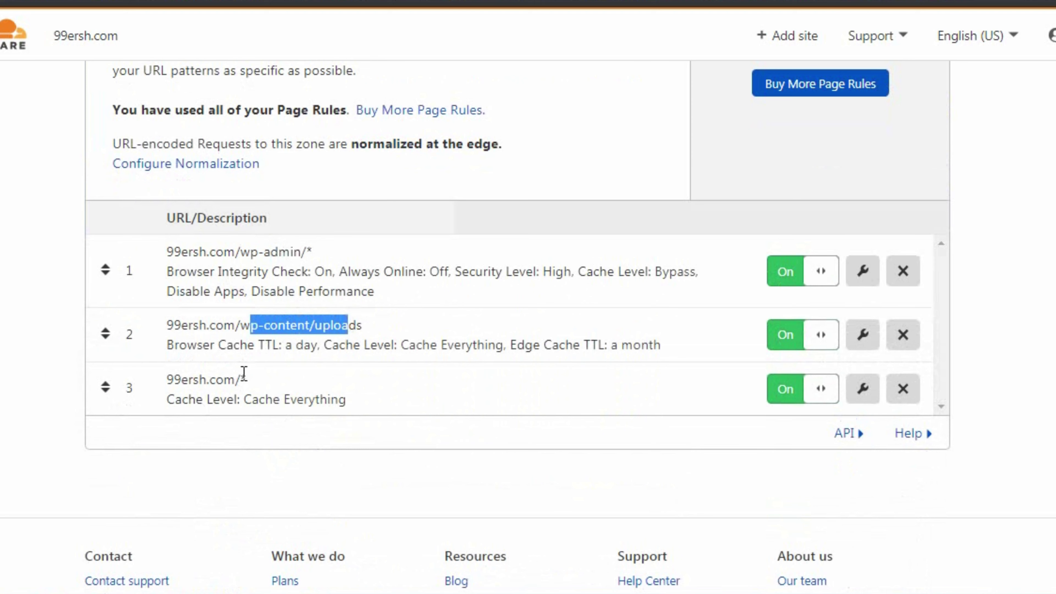
{"action": "left_click_drag", "start_coordinate": [241, 377], "coordinate": [196, 369]}
{"action": "scroll", "coordinate": [435, 549], "scroll_direction": "up", "scroll_amount": 10}
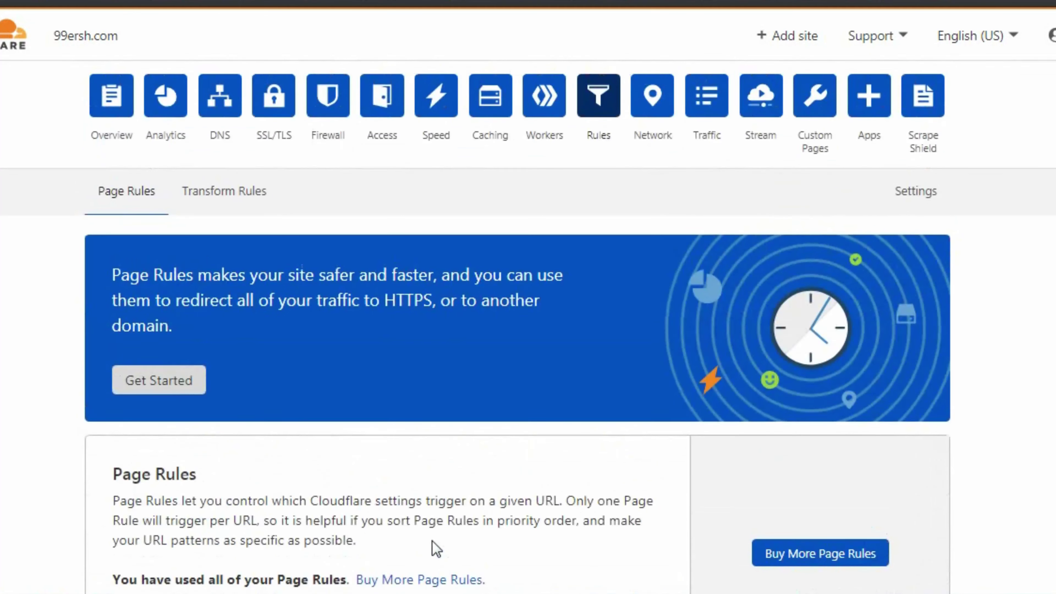
Examine the site's Network settings, including HTTP/2, HTTP/3 (with QUIC), gRPC, WebSockets, Onion Routing and Pseudo IPv4
{"action": "left_click", "coordinate": [654, 113]}
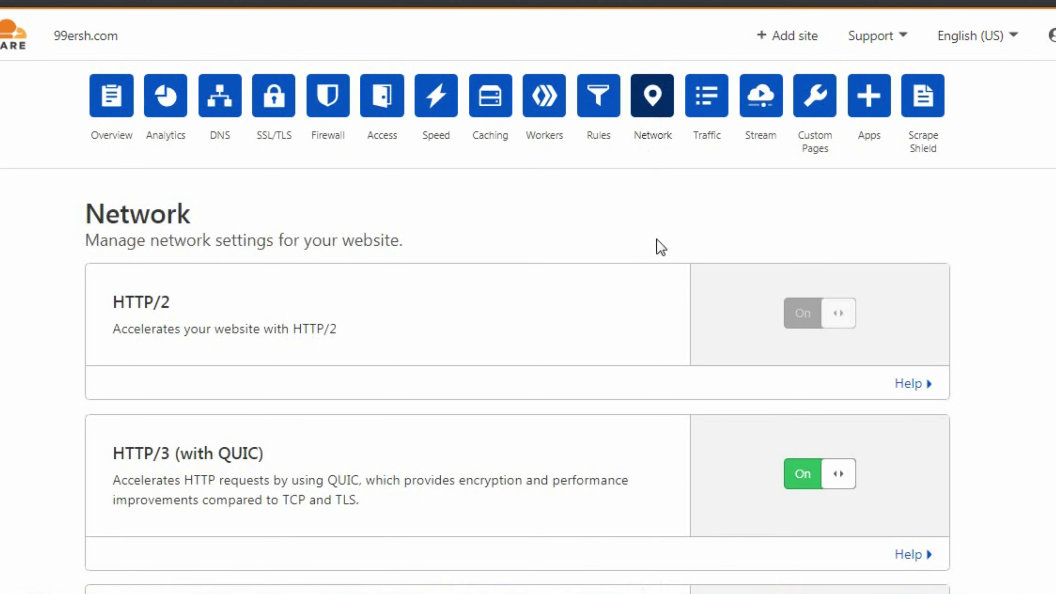
{"action": "scroll", "coordinate": [659, 250], "scroll_direction": "down", "scroll_amount": 4}
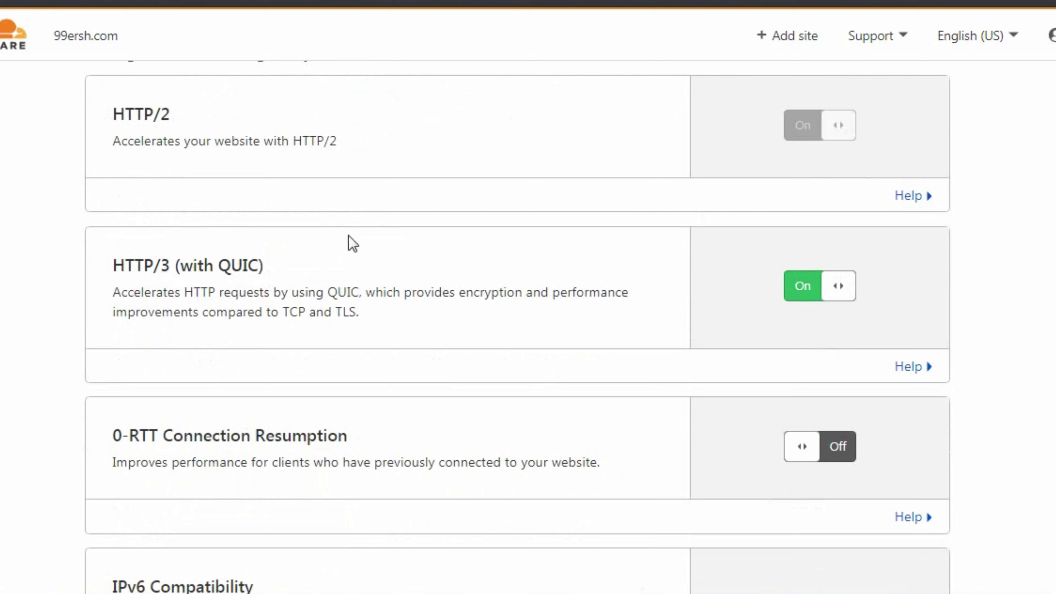
{"action": "scroll", "coordinate": [455, 260], "scroll_direction": "up", "scroll_amount": 1}
{"action": "scroll", "coordinate": [267, 275], "scroll_direction": "down", "scroll_amount": 1}
{"action": "left_click_drag", "start_coordinate": [171, 265], "coordinate": [119, 263]}
{"action": "left_click", "coordinate": [119, 265]}
{"action": "scroll", "coordinate": [471, 292], "scroll_direction": "down", "scroll_amount": 5}
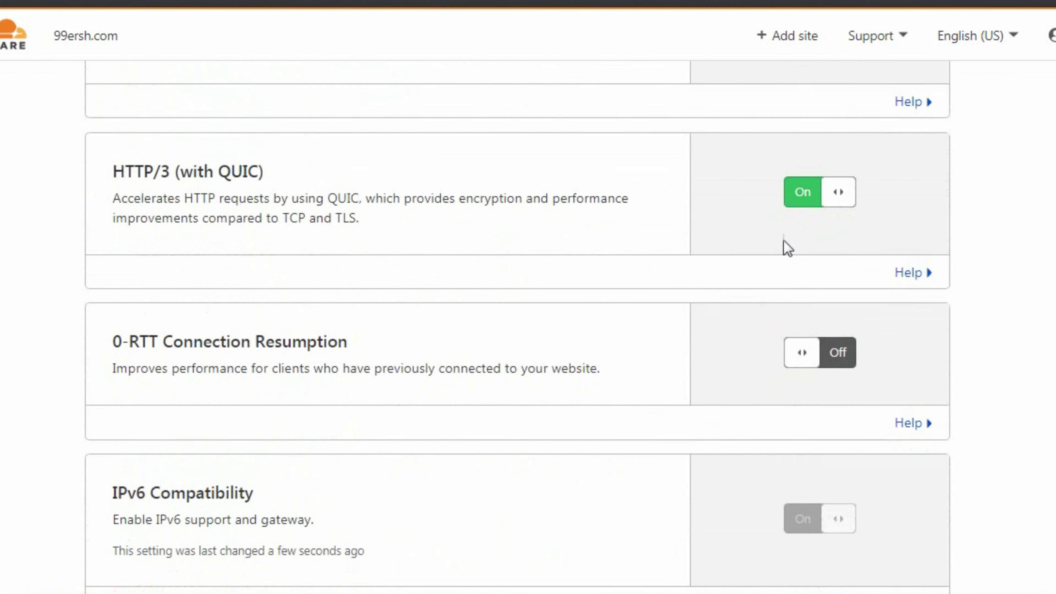
{"action": "scroll", "coordinate": [771, 224], "scroll_direction": "down", "scroll_amount": 12}
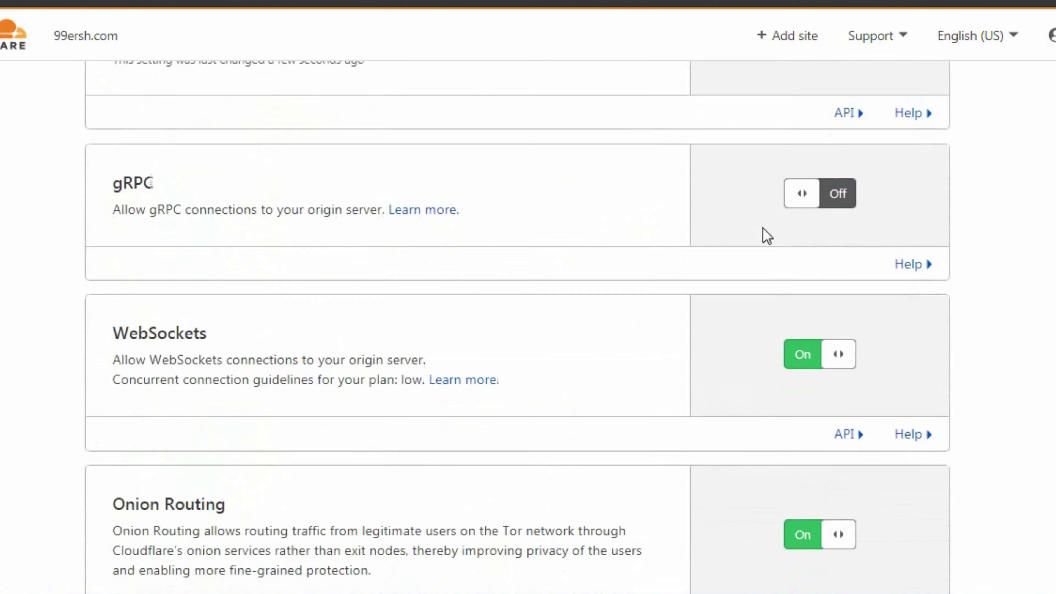
{"action": "scroll", "coordinate": [222, 311], "scroll_direction": "down", "scroll_amount": 5}
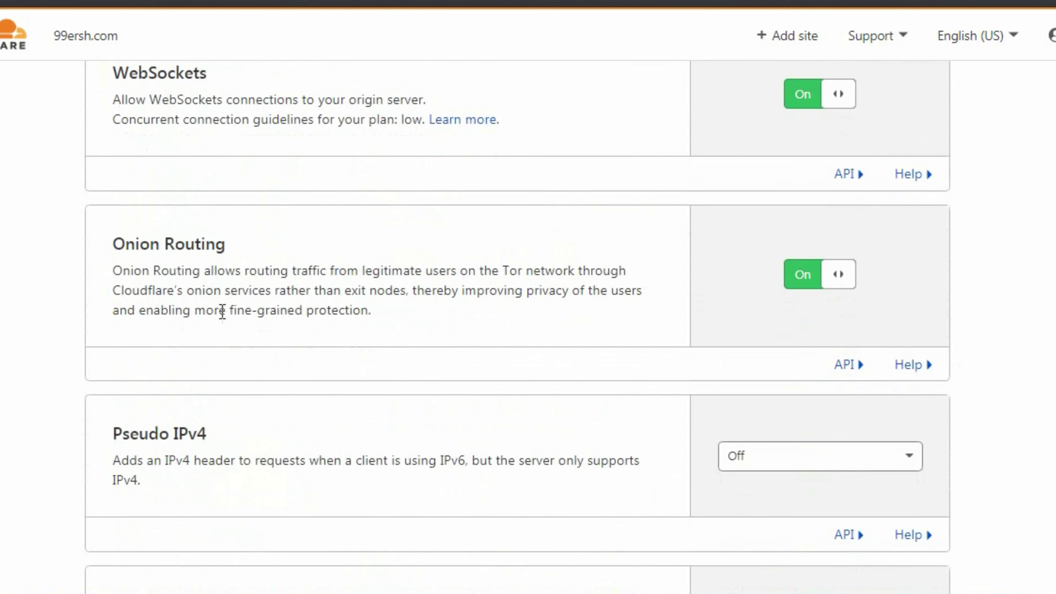
{"action": "scroll", "coordinate": [276, 205], "scroll_direction": "down", "scroll_amount": 16}
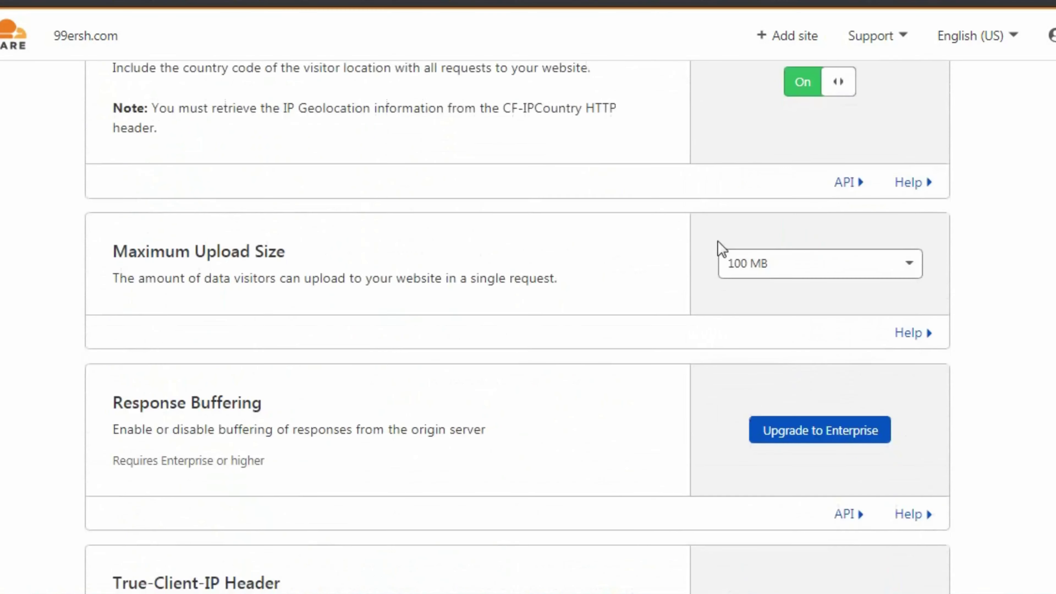
Set the Maximum Upload Size to 100 MB and check the other upload sizes offered
{"action": "scroll", "coordinate": [778, 183], "scroll_direction": "up", "scroll_amount": 5}
{"action": "scroll", "coordinate": [801, 283], "scroll_direction": "down", "scroll_amount": 6}
{"action": "left_click", "coordinate": [810, 175]}
{"action": "left_click", "coordinate": [777, 206]}
{"action": "scroll", "coordinate": [346, 248], "scroll_direction": "down", "scroll_amount": 8}
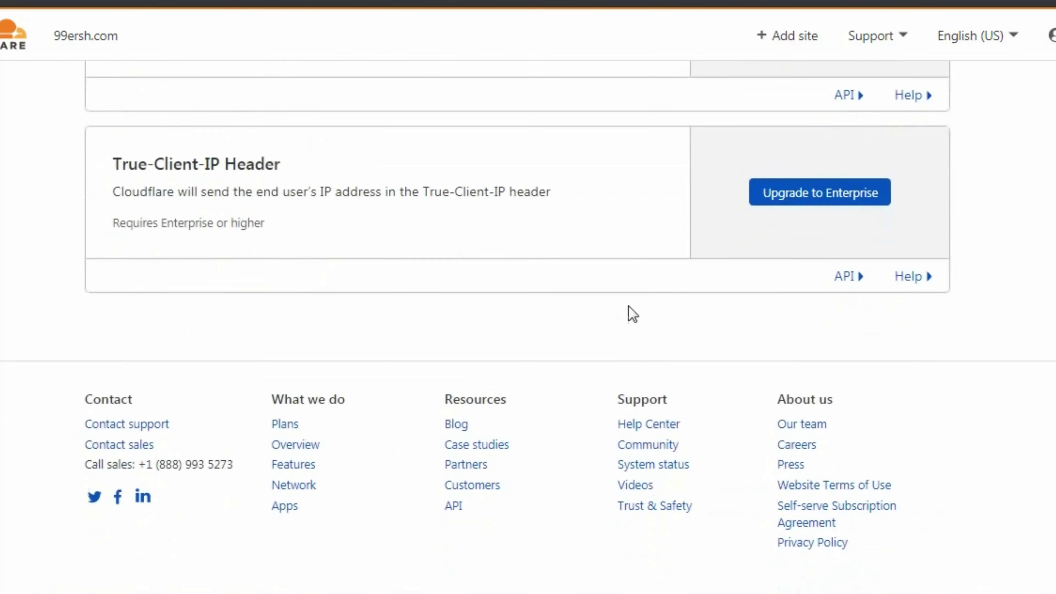
{"action": "scroll", "coordinate": [644, 325], "scroll_direction": "up", "scroll_amount": 13}
{"action": "left_click", "coordinate": [780, 400]}
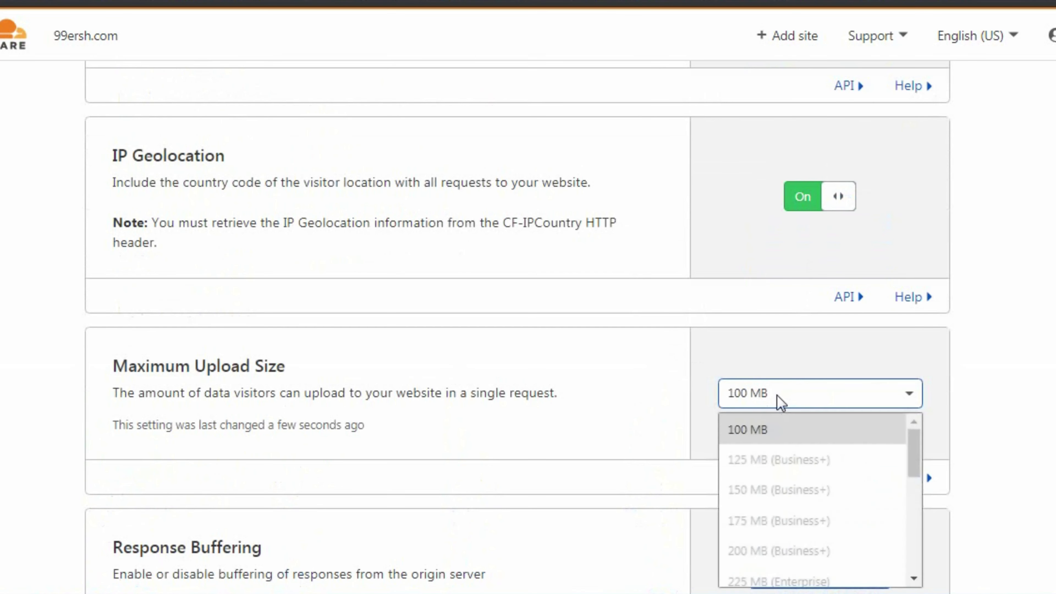
{"action": "scroll", "coordinate": [798, 458], "scroll_direction": "up", "scroll_amount": 20}
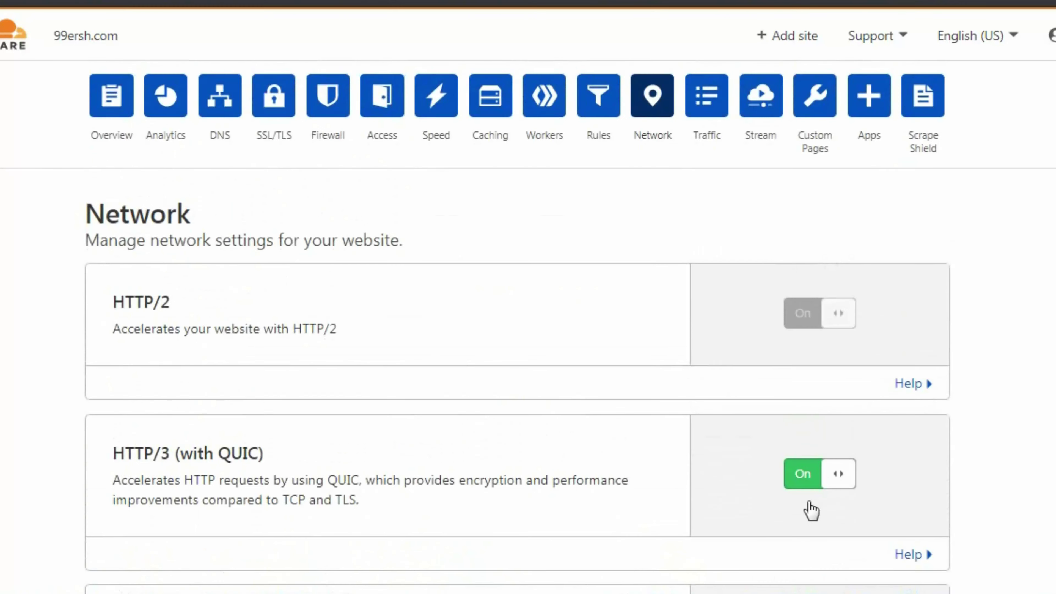
Look over the Argo service under Traffic and the pricing information for Cloudflare Stream
{"action": "left_click", "coordinate": [719, 104]}
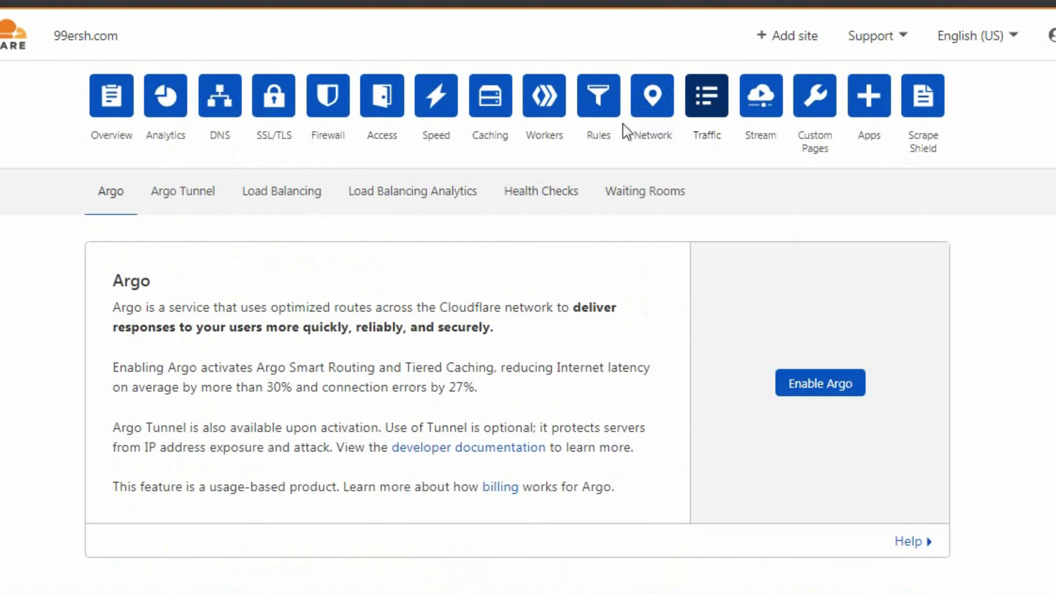
{"action": "left_click", "coordinate": [752, 108]}
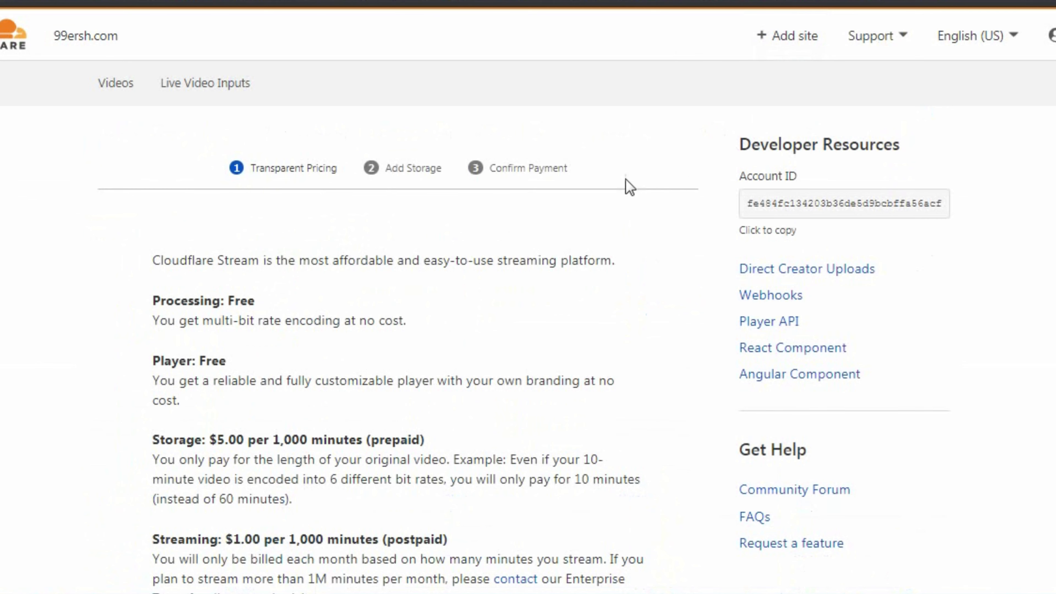
{"action": "scroll", "coordinate": [463, 335], "scroll_direction": "down", "scroll_amount": 2}
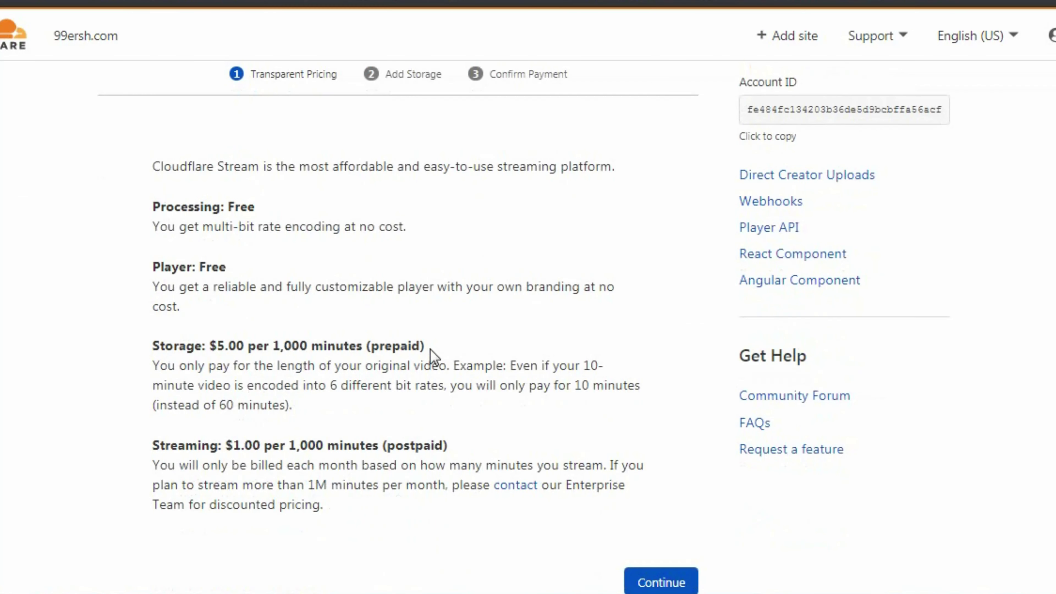
{"action": "scroll", "coordinate": [430, 354], "scroll_direction": "up", "scroll_amount": 2}
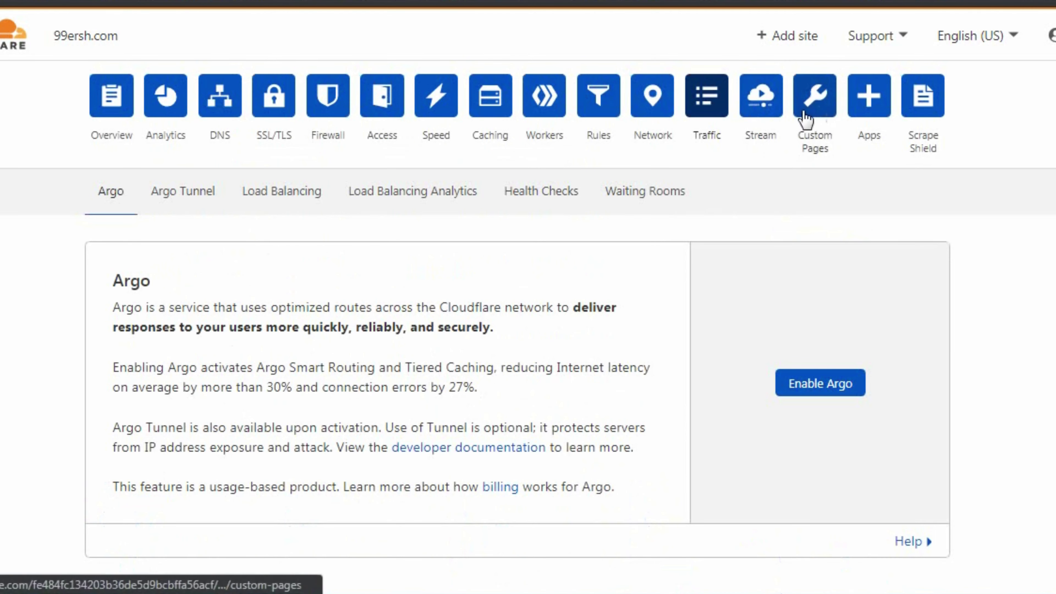
Examine the Custom Pages options for error and challenge pages, including IP/Country Block and WAF Block
{"action": "left_click", "coordinate": [816, 114]}
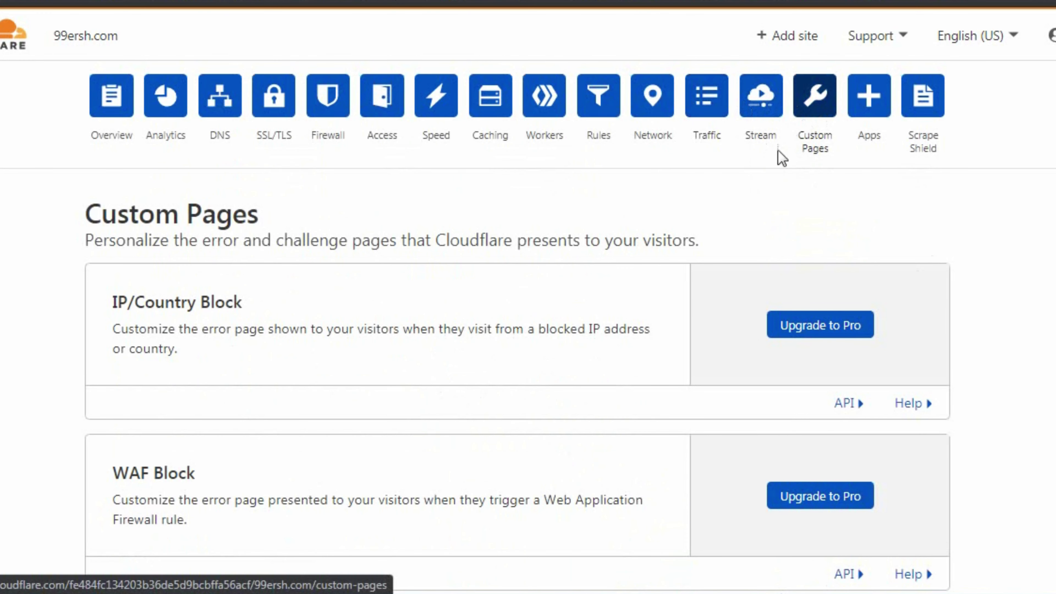
{"action": "scroll", "coordinate": [601, 239], "scroll_direction": "down", "scroll_amount": 12}
{"action": "scroll", "coordinate": [584, 275], "scroll_direction": "down", "scroll_amount": 2}
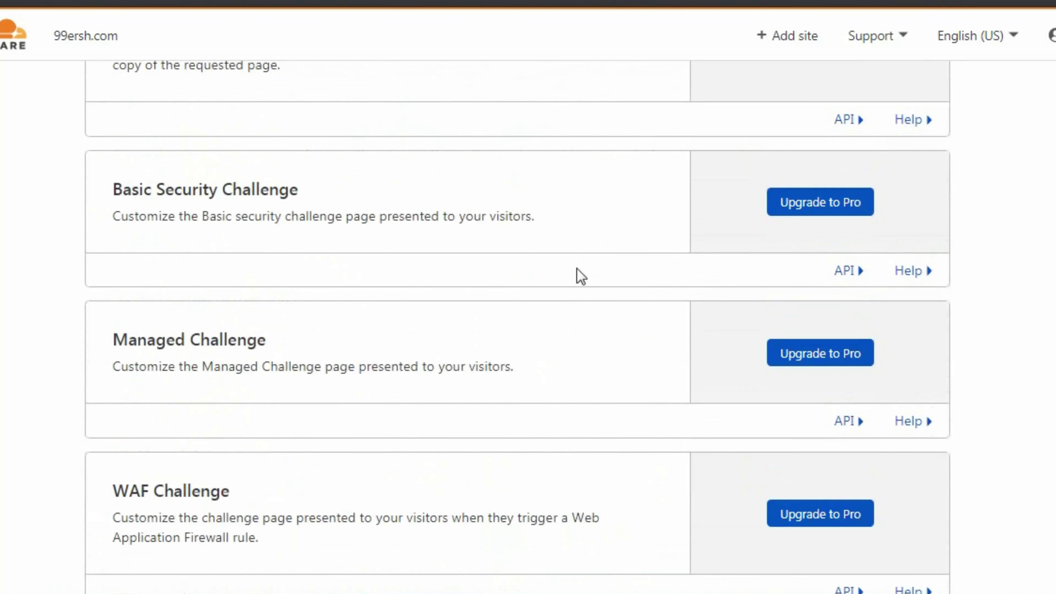
{"action": "scroll", "coordinate": [702, 458], "scroll_direction": "up", "scroll_amount": 14}
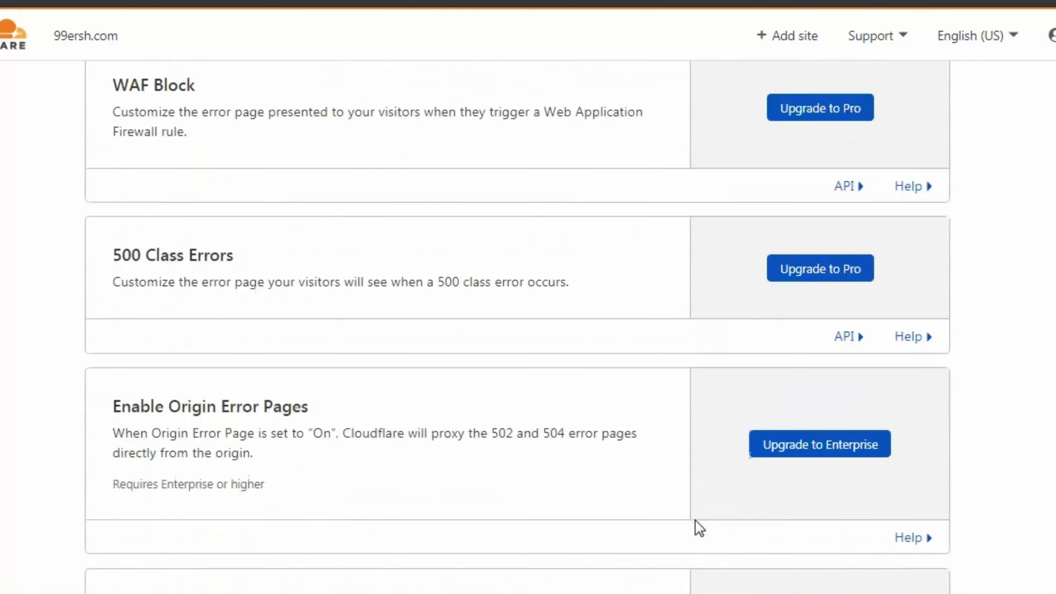
{"action": "scroll", "coordinate": [700, 527], "scroll_direction": "up", "scroll_amount": 1}
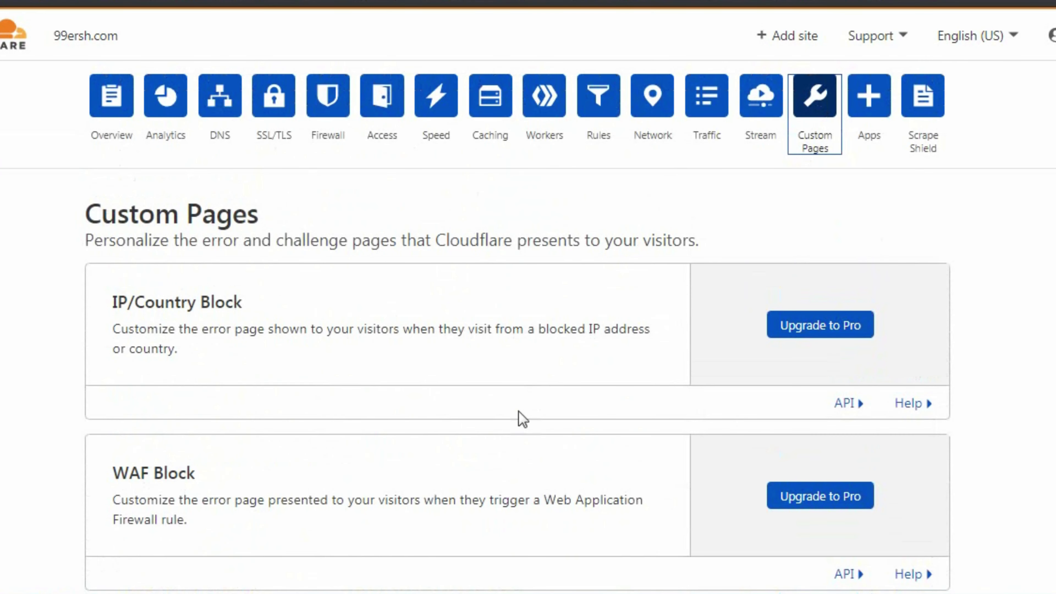
{"action": "left_click_drag", "start_coordinate": [211, 307], "coordinate": [126, 304]}
{"action": "left_click_drag", "start_coordinate": [187, 473], "coordinate": [118, 480]}
{"action": "scroll", "coordinate": [118, 481], "scroll_direction": "down", "scroll_amount": 5}
{"action": "scroll", "coordinate": [193, 478], "scroll_direction": "up", "scroll_amount": 5}
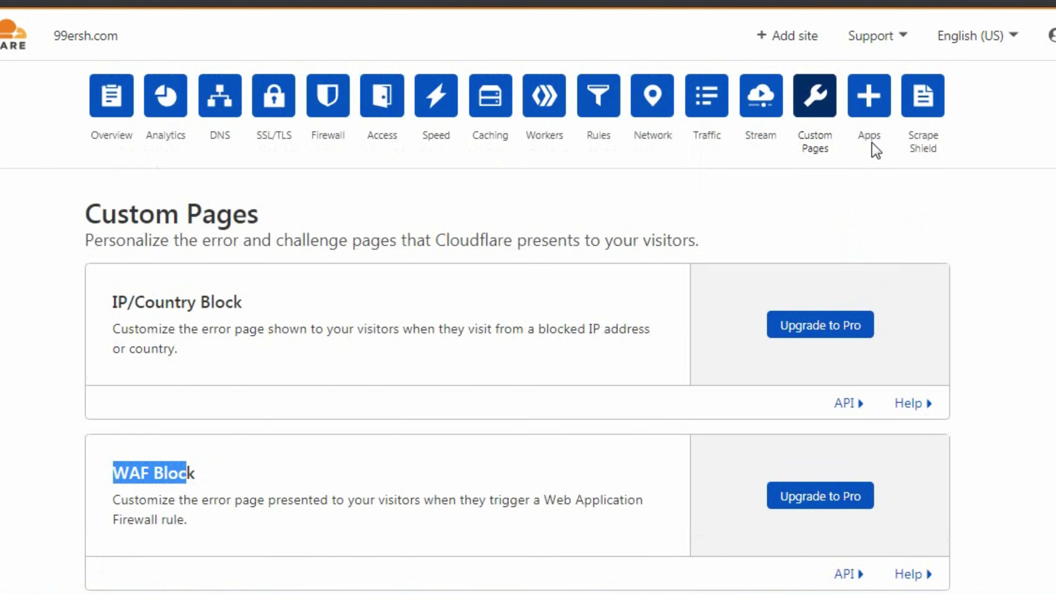
Browse the Cloudflare apps available for the site, including the Popular and UI & Design categories
{"action": "left_click", "coordinate": [874, 109]}
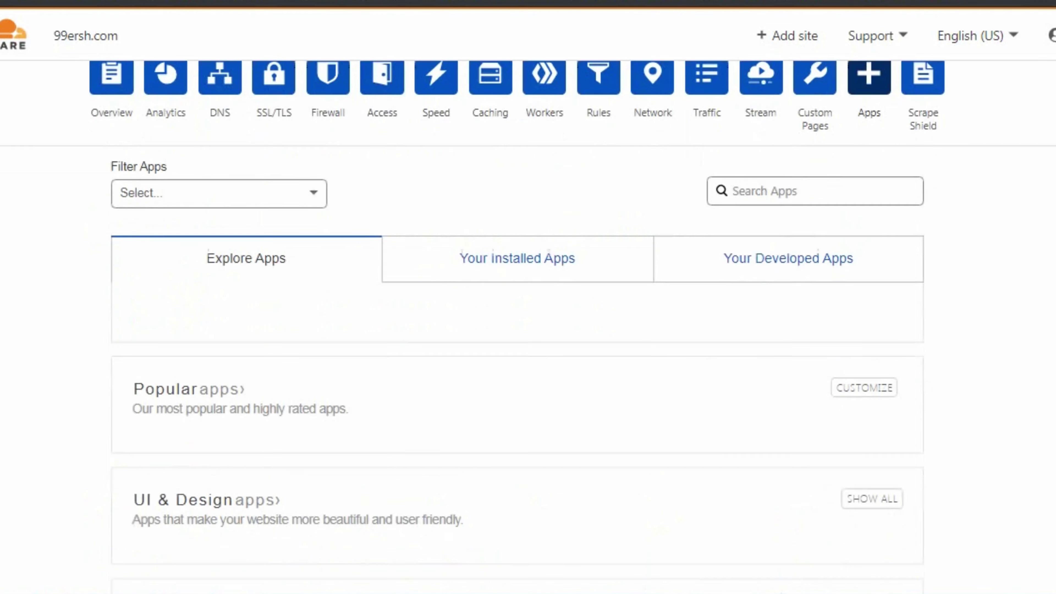
{"action": "scroll", "coordinate": [528, 333], "scroll_direction": "down", "scroll_amount": 1}
{"action": "scroll", "coordinate": [1009, 243], "scroll_direction": "down", "scroll_amount": 6}
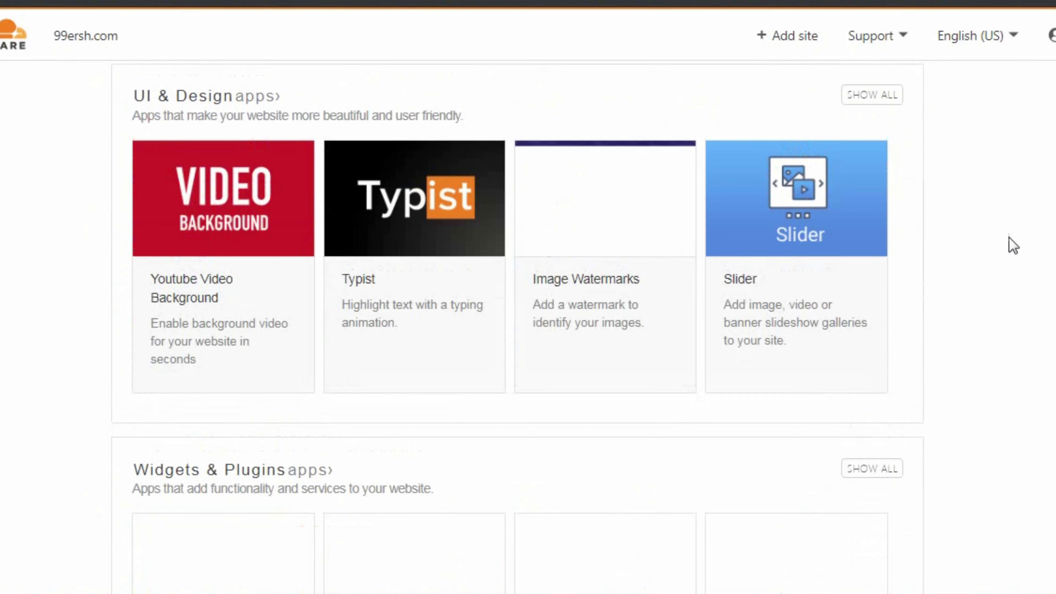
{"action": "scroll", "coordinate": [967, 238], "scroll_direction": "up", "scroll_amount": 7}
{"action": "scroll", "coordinate": [936, 297], "scroll_direction": "down", "scroll_amount": 5}
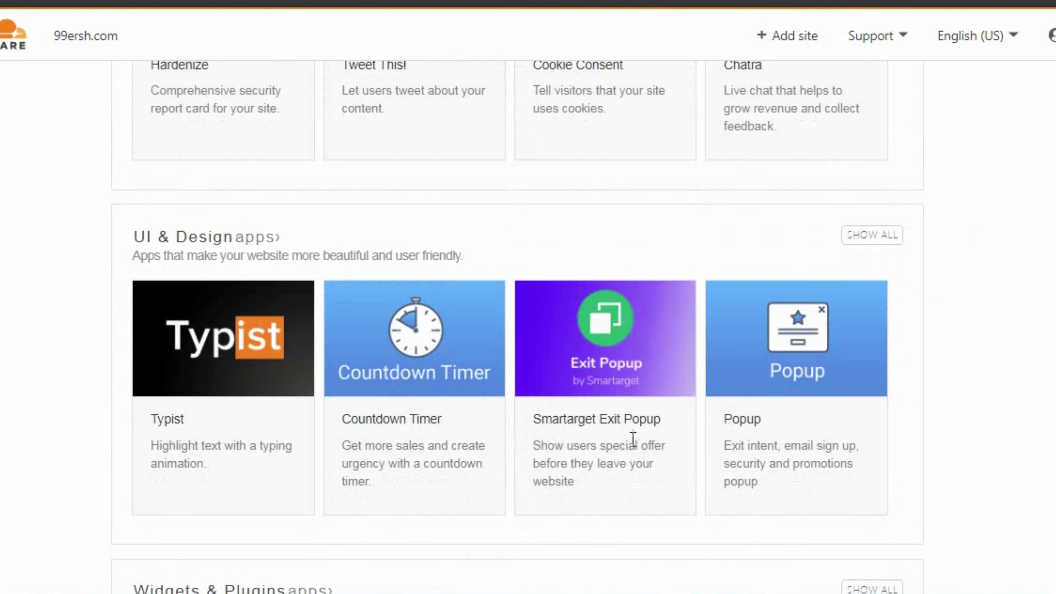
Look through the Popular, Security and Performance app categories and open the CodeGuard backup app
{"action": "scroll", "coordinate": [576, 368], "scroll_direction": "up", "scroll_amount": 2}
{"action": "scroll", "coordinate": [1002, 219], "scroll_direction": "up", "scroll_amount": 2}
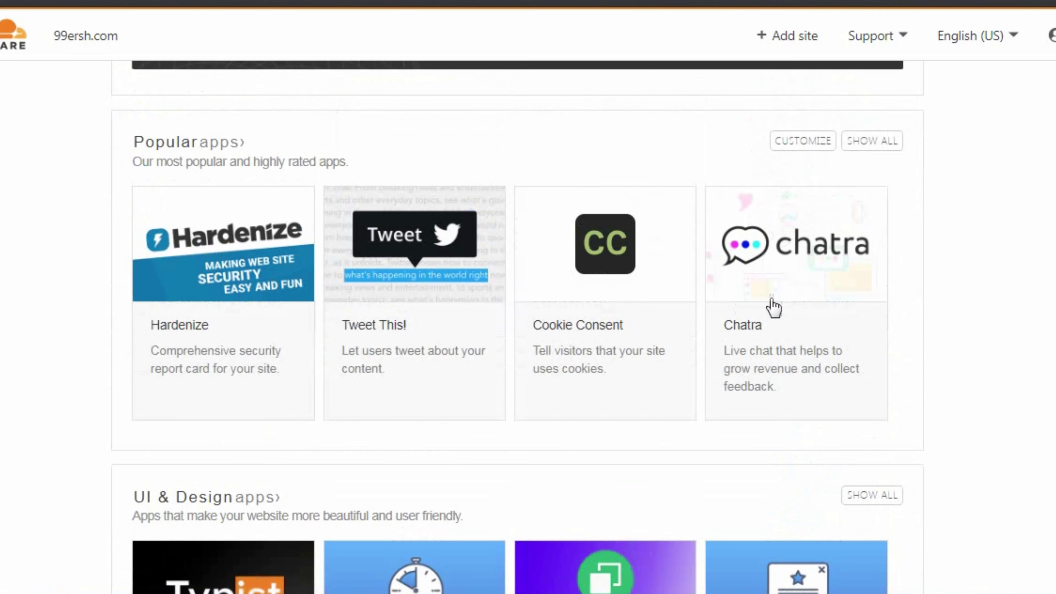
{"action": "scroll", "coordinate": [773, 306], "scroll_direction": "down", "scroll_amount": 14}
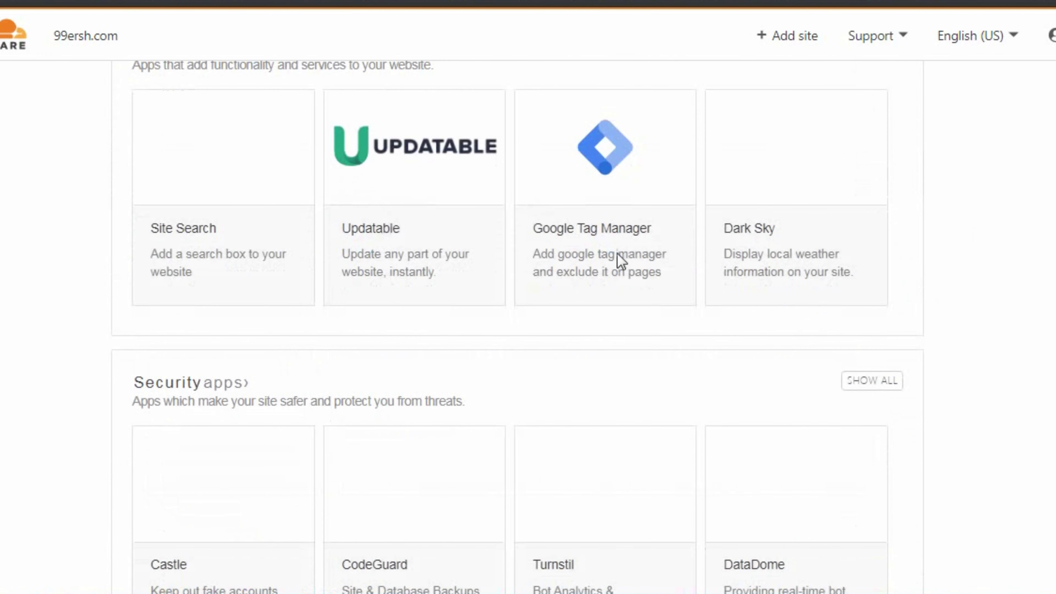
{"action": "scroll", "coordinate": [517, 332], "scroll_direction": "down", "scroll_amount": 6}
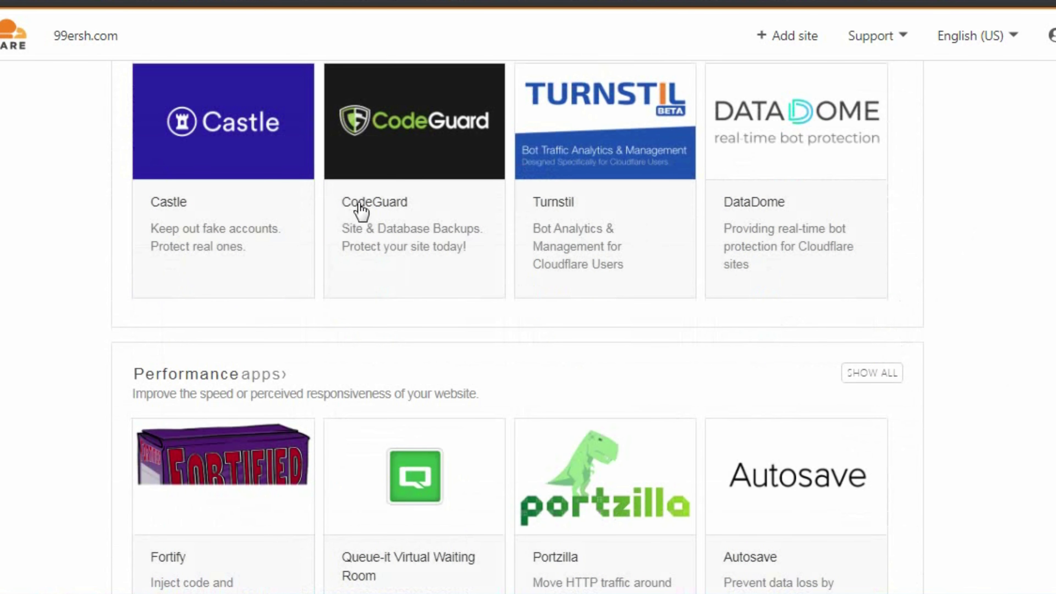
{"action": "left_click", "coordinate": [384, 243]}
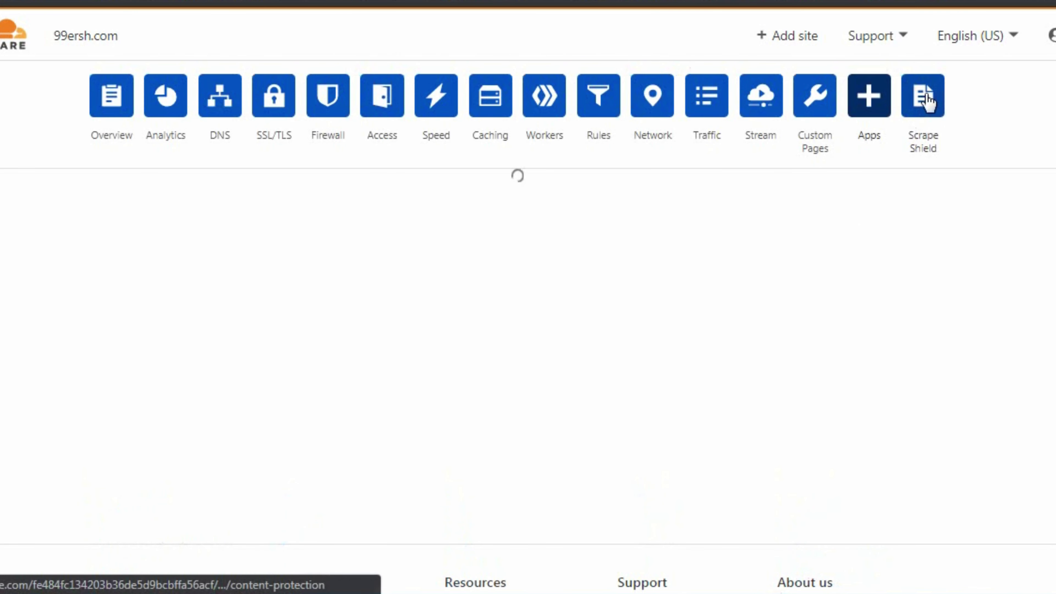
Open the Scrape Shield settings and turn off Email Address Obfuscation
{"action": "left_click", "coordinate": [931, 106]}
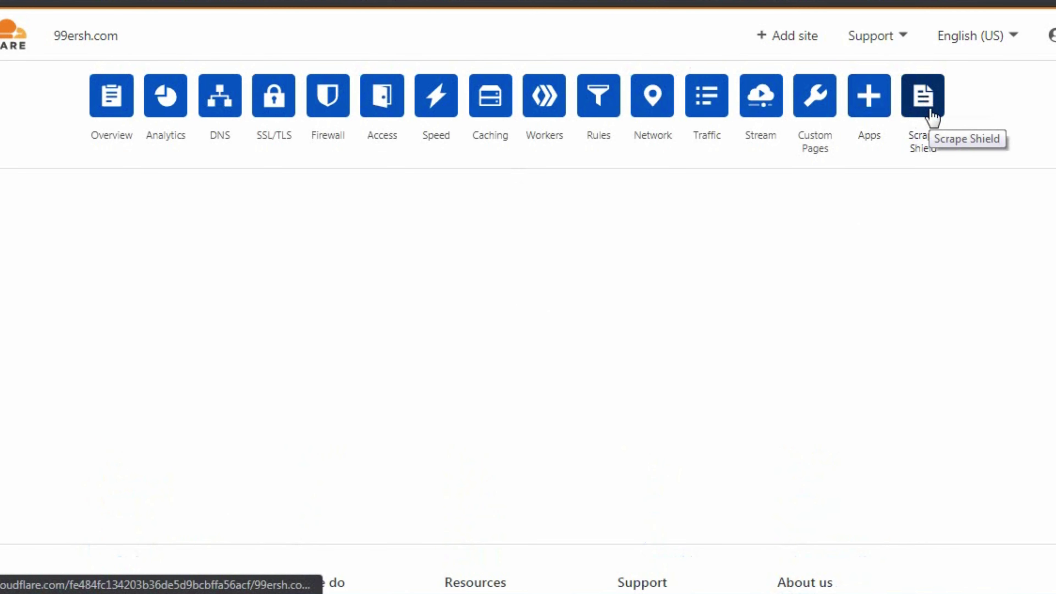
{"action": "scroll", "coordinate": [773, 288], "scroll_direction": "down", "scroll_amount": 3}
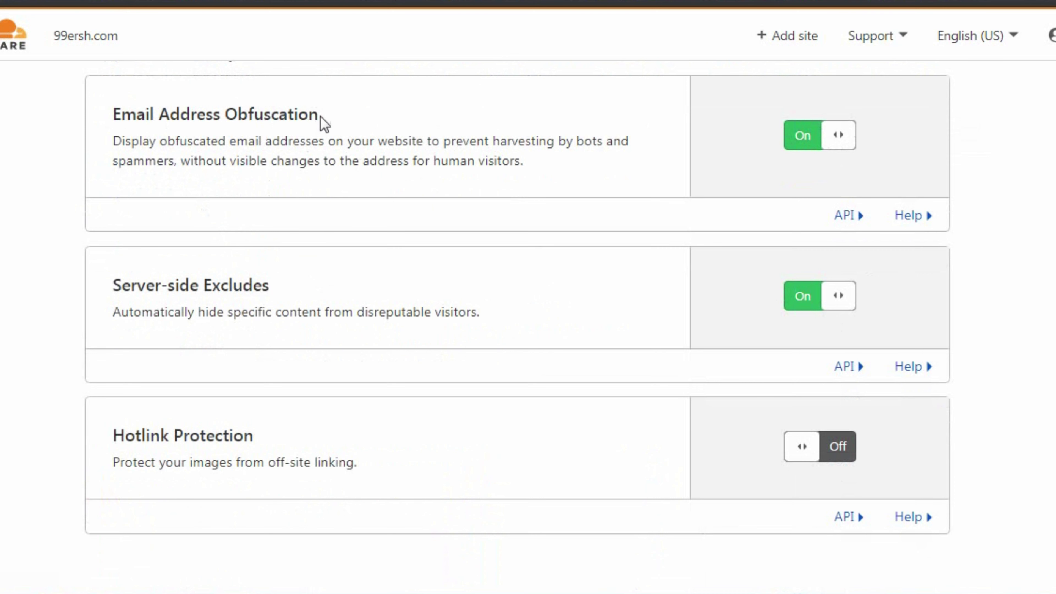
{"action": "left_click_drag", "start_coordinate": [320, 119], "coordinate": [148, 119]}
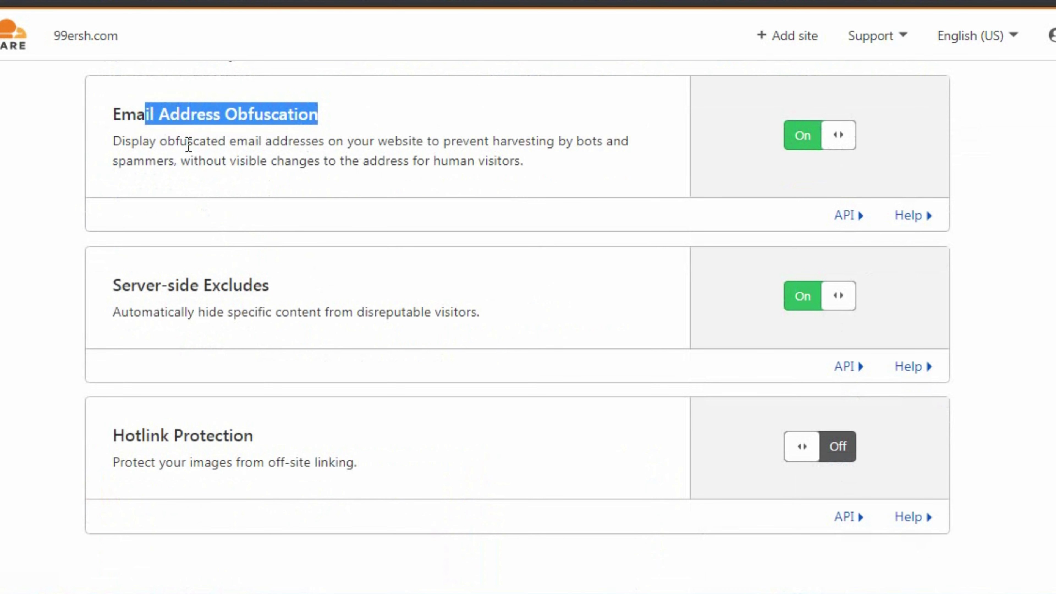
{"action": "left_click", "coordinate": [810, 143]}
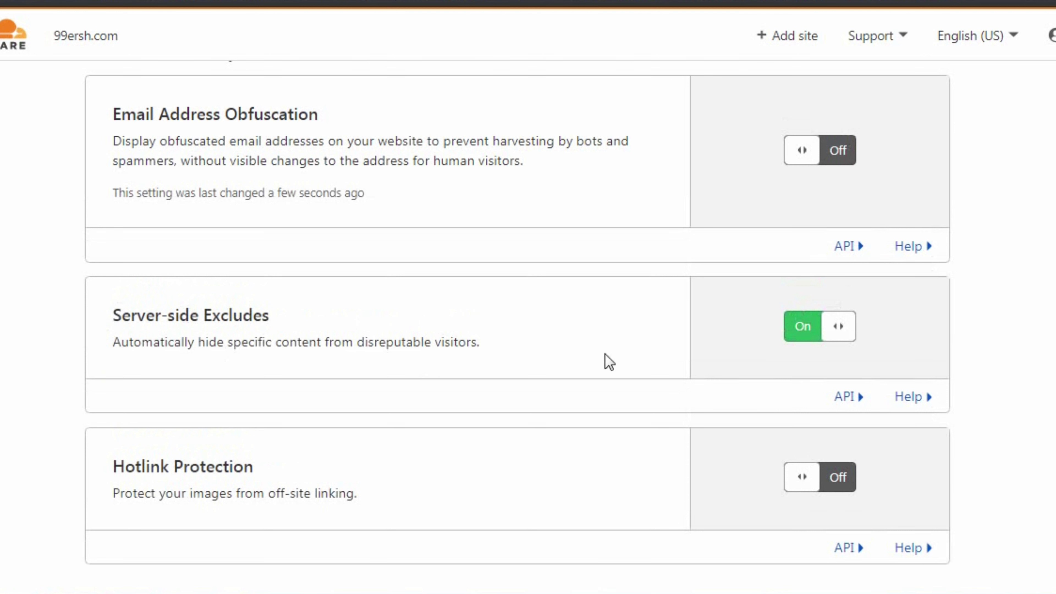
Review the Server-side Excludes description and turn that setting off
{"action": "left_click_drag", "start_coordinate": [454, 341], "coordinate": [171, 342]}
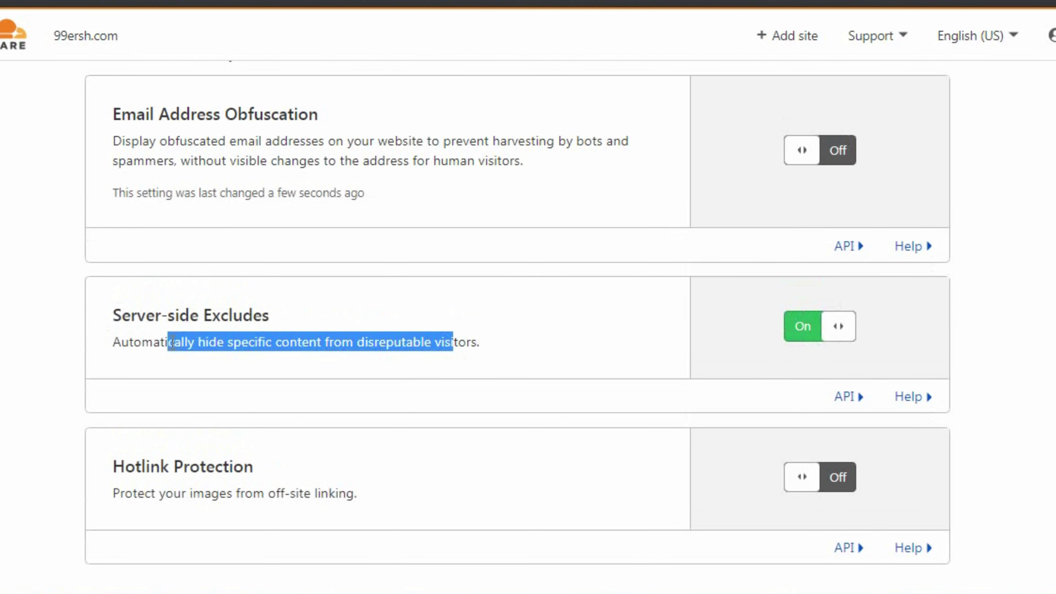
{"action": "left_click", "coordinate": [258, 346]}
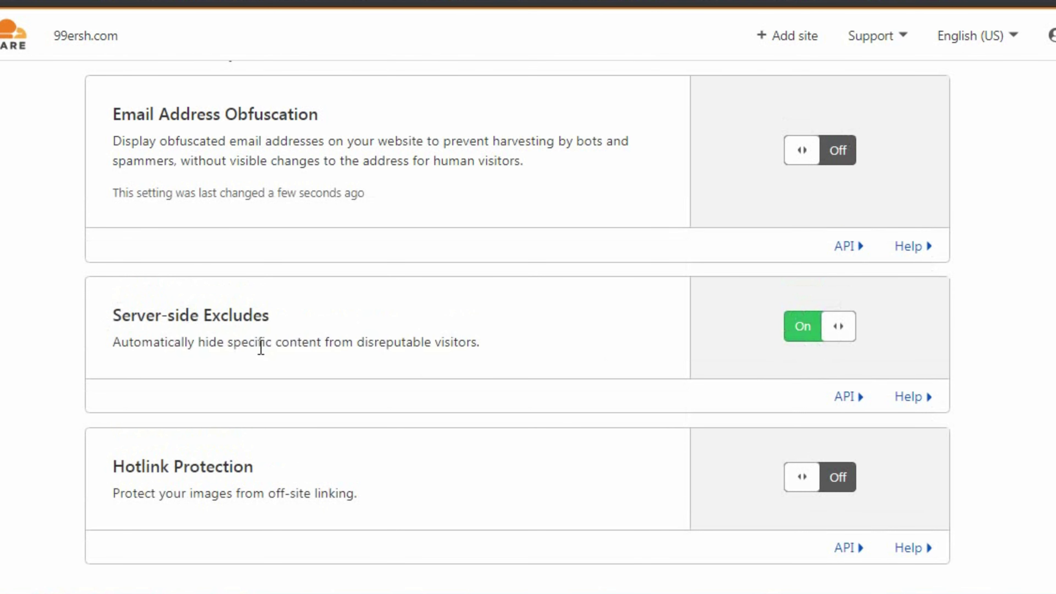
{"action": "left_click", "coordinate": [806, 329]}
{"action": "left_click_drag", "start_coordinate": [185, 342], "coordinate": [275, 342]}
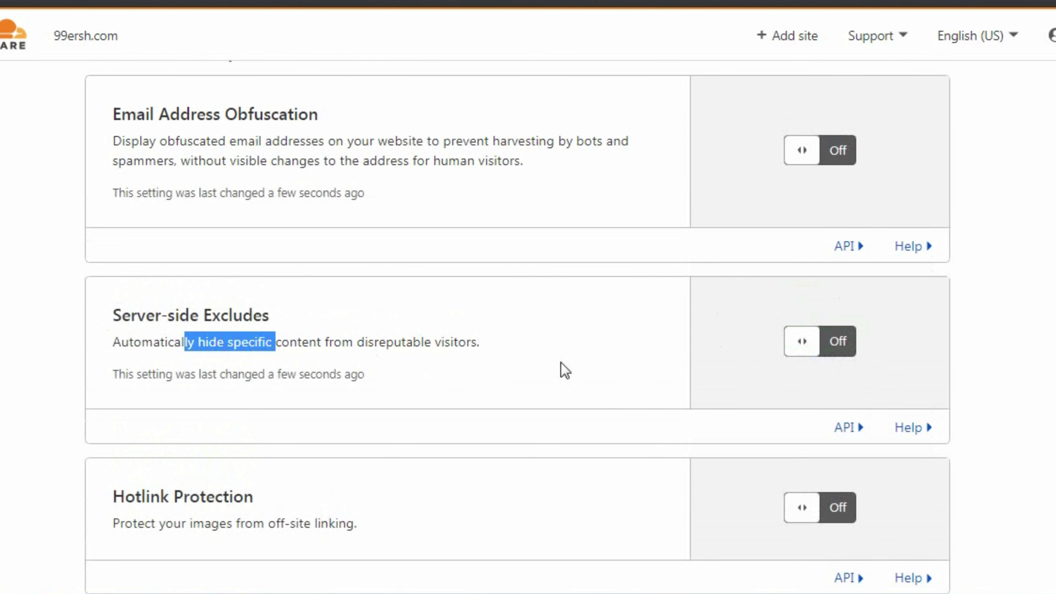
Turn on Hotlink Protection to protect the site's images from off-site linking
{"action": "scroll", "coordinate": [565, 369], "scroll_direction": "down", "scroll_amount": 2}
{"action": "left_click_drag", "start_coordinate": [214, 394], "coordinate": [159, 394]}
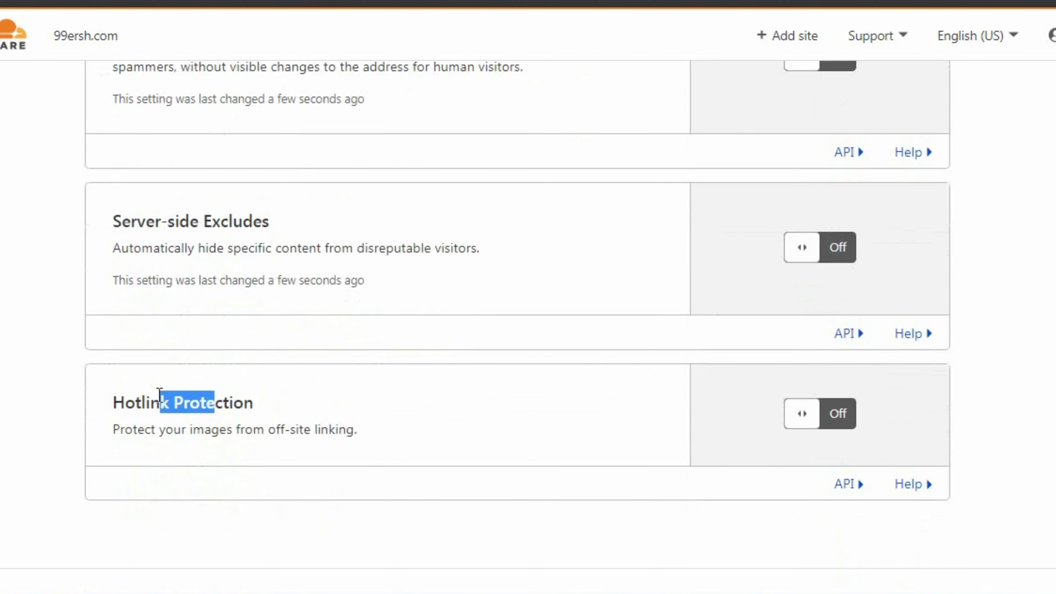
{"action": "left_click", "coordinate": [133, 410]}
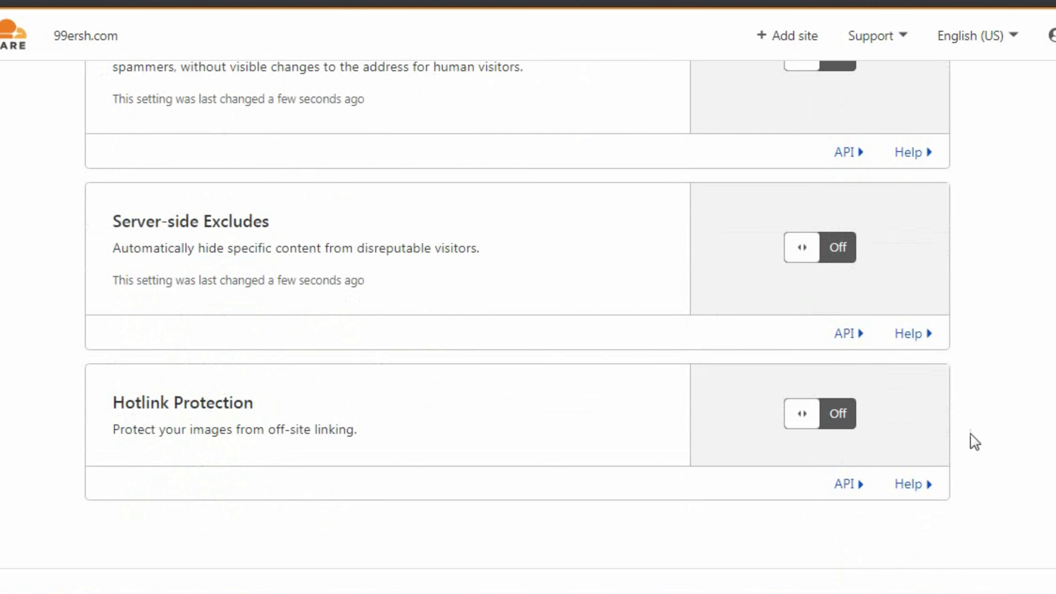
{"action": "left_click", "coordinate": [821, 424]}
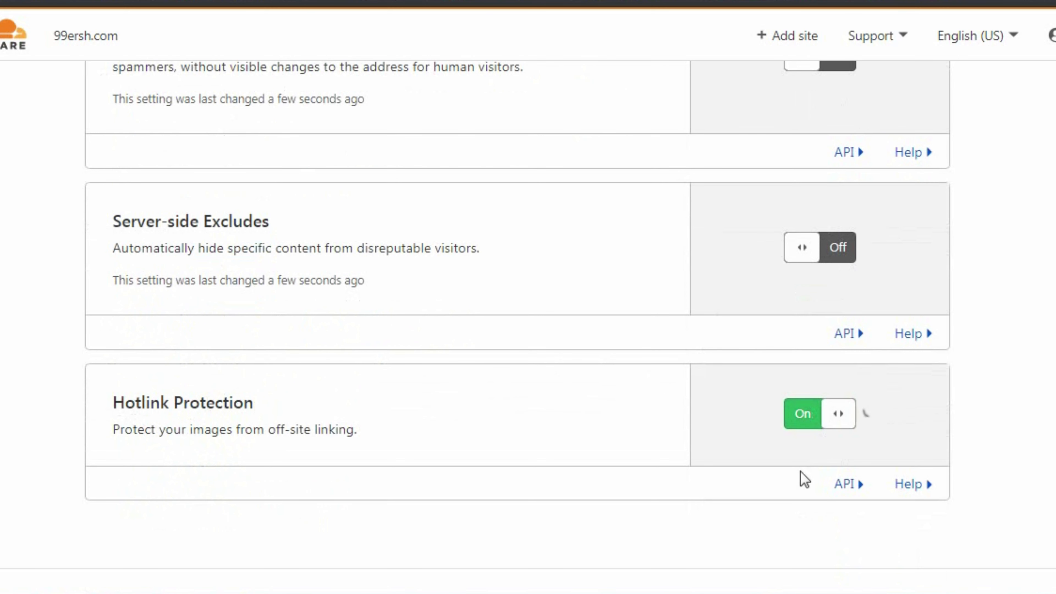